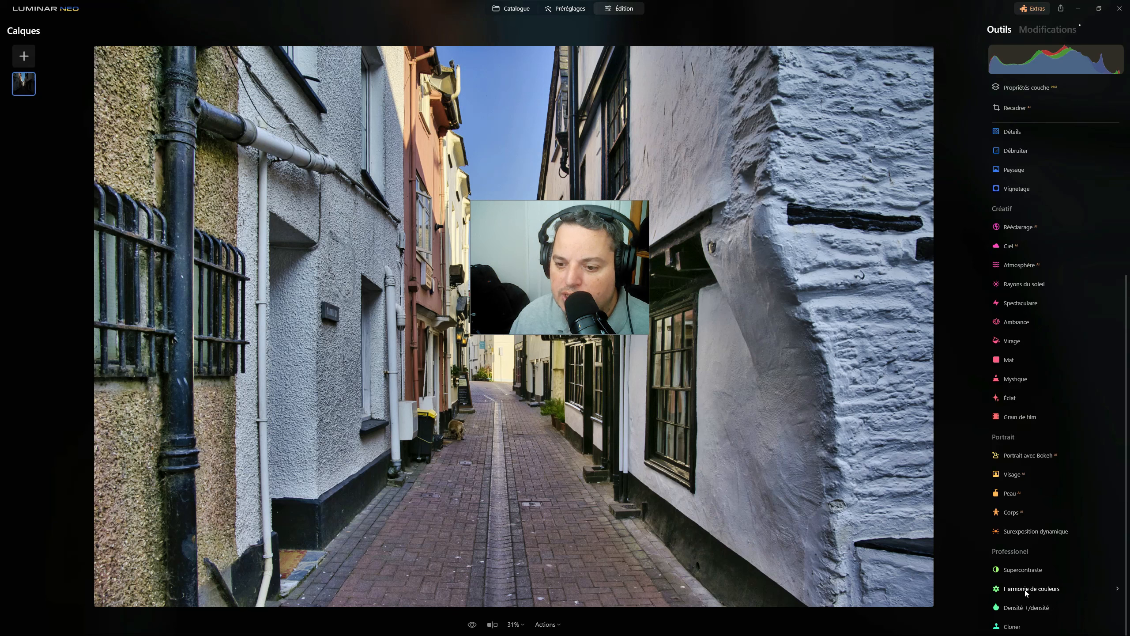
Open the Harmonie de couleurs tool and expand its colour contrast, warm and cool tone separation, and colour balance sections.
scroll(1044, 600, "up", 4)
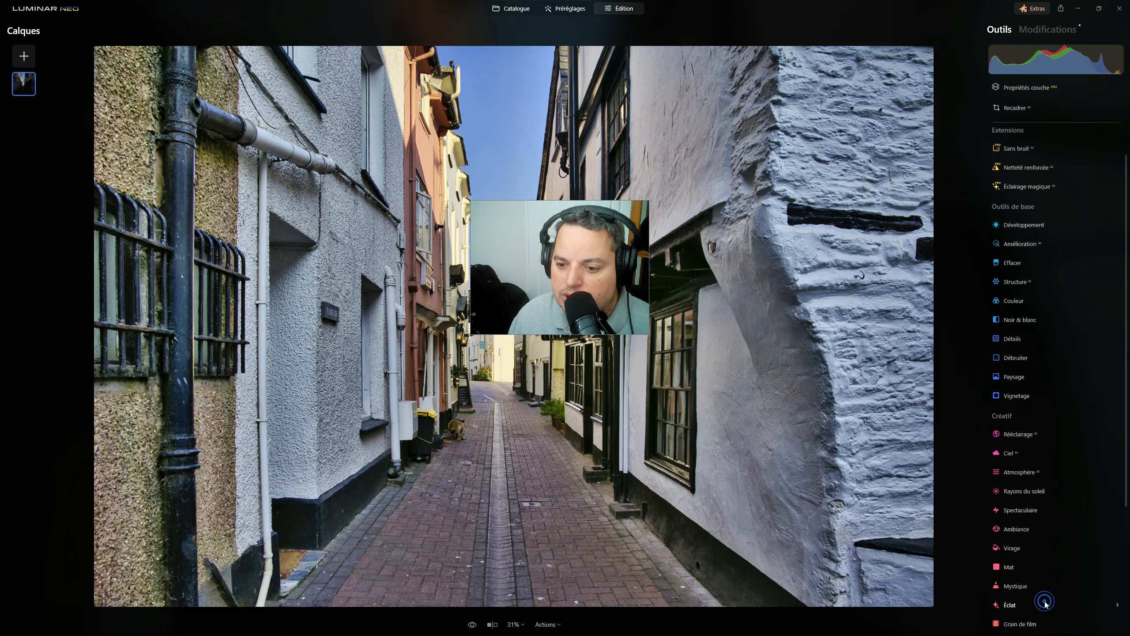
scroll(1045, 216, "up", 1)
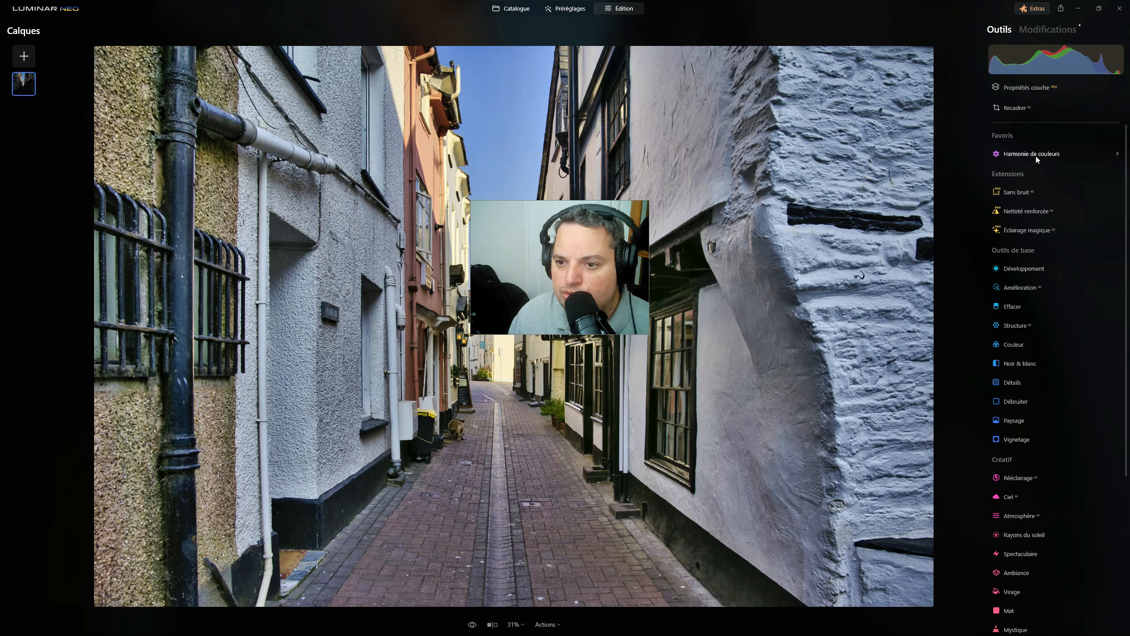
left_click(1035, 154)
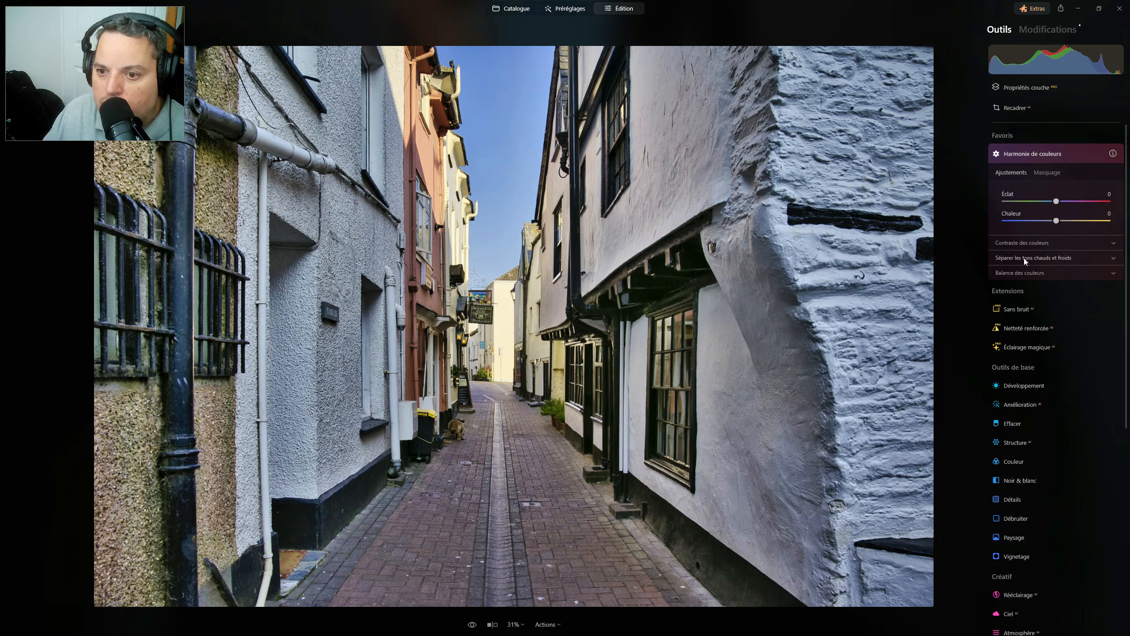
left_click(1020, 245)
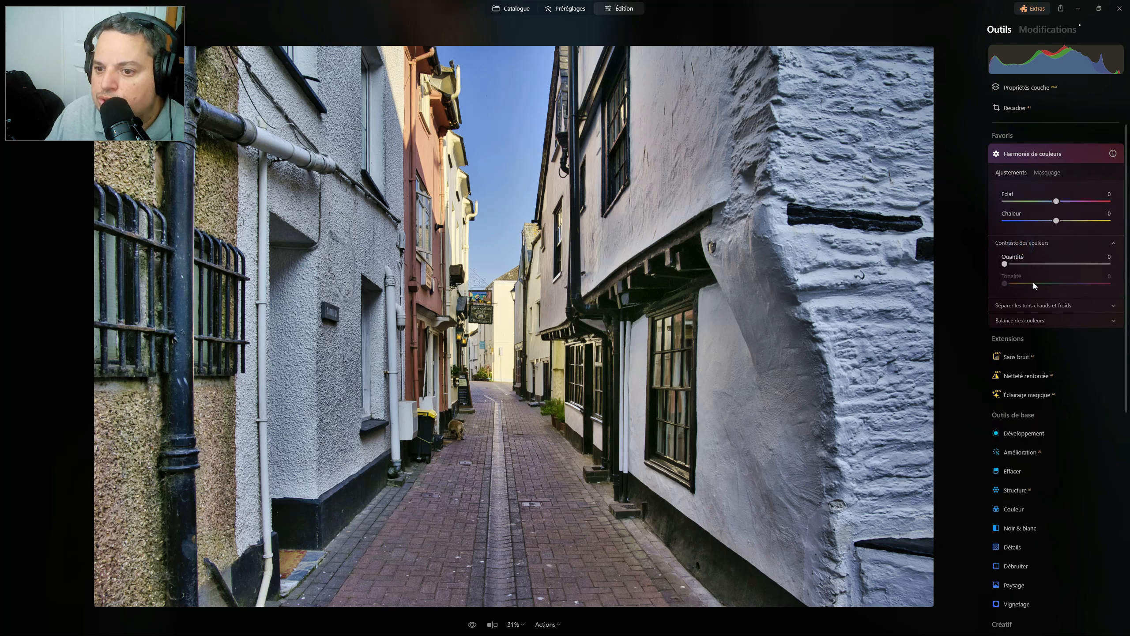
left_click(1033, 308)
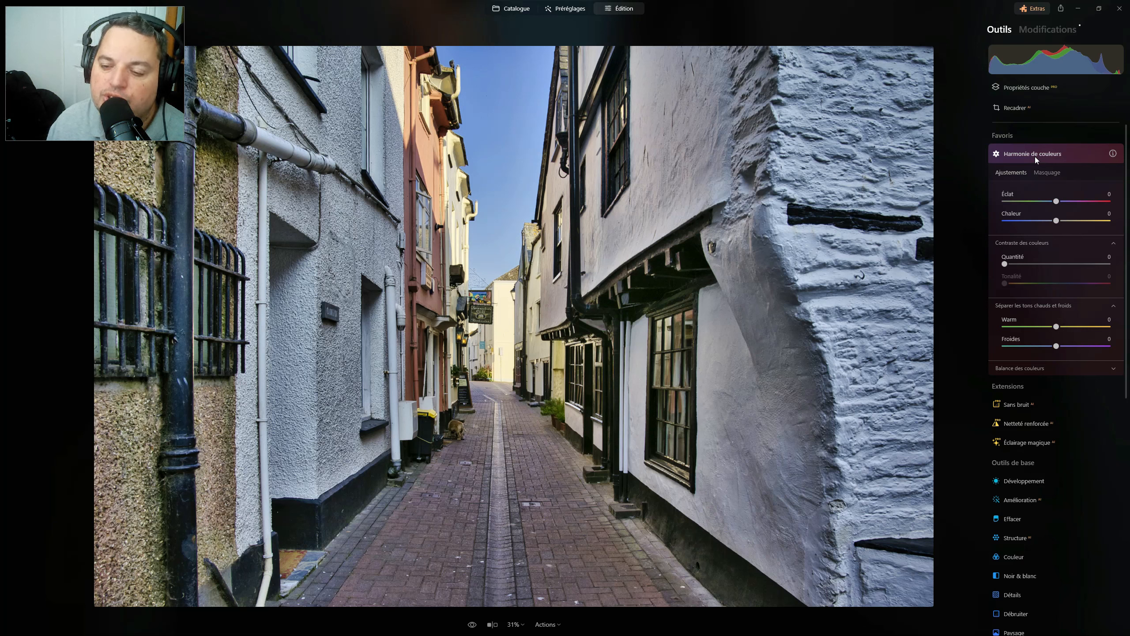
left_click(1013, 368)
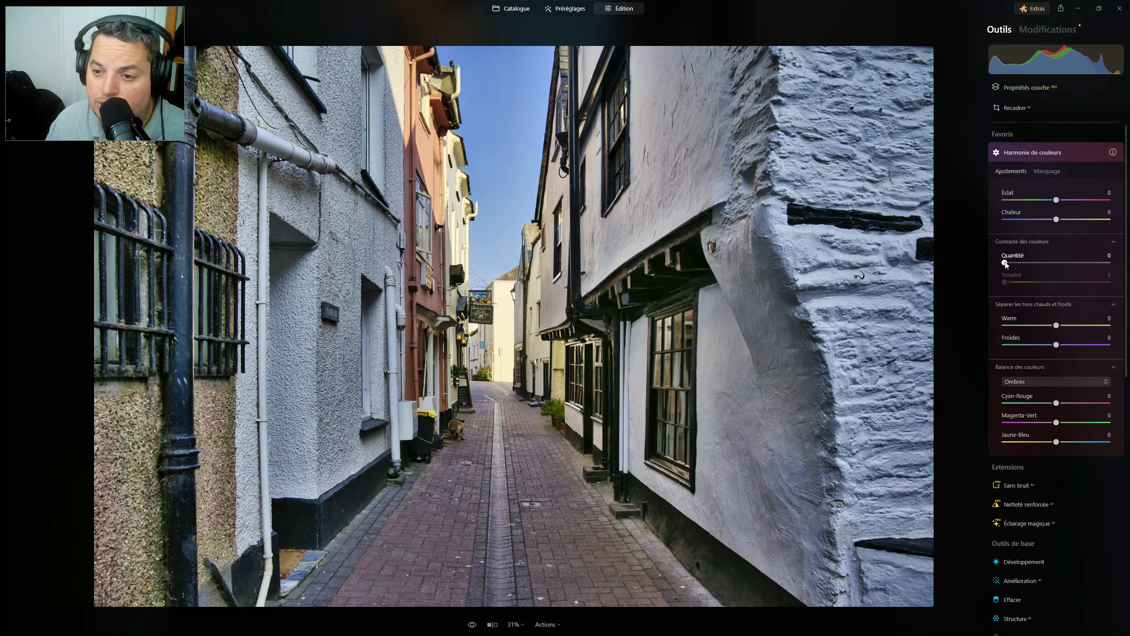
Try the colour contrast with Quantité at 60 and Tonalité at 60, and reset Quantité to 0.
left_click_drag(1008, 263, 1068, 262)
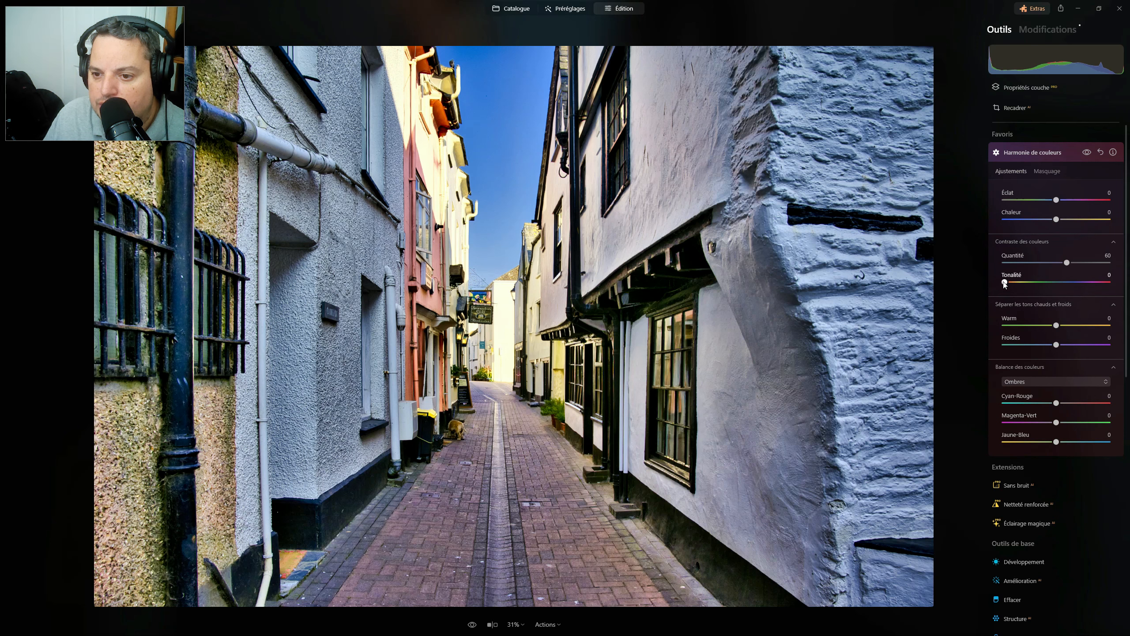
left_click_drag(1005, 282, 1022, 284)
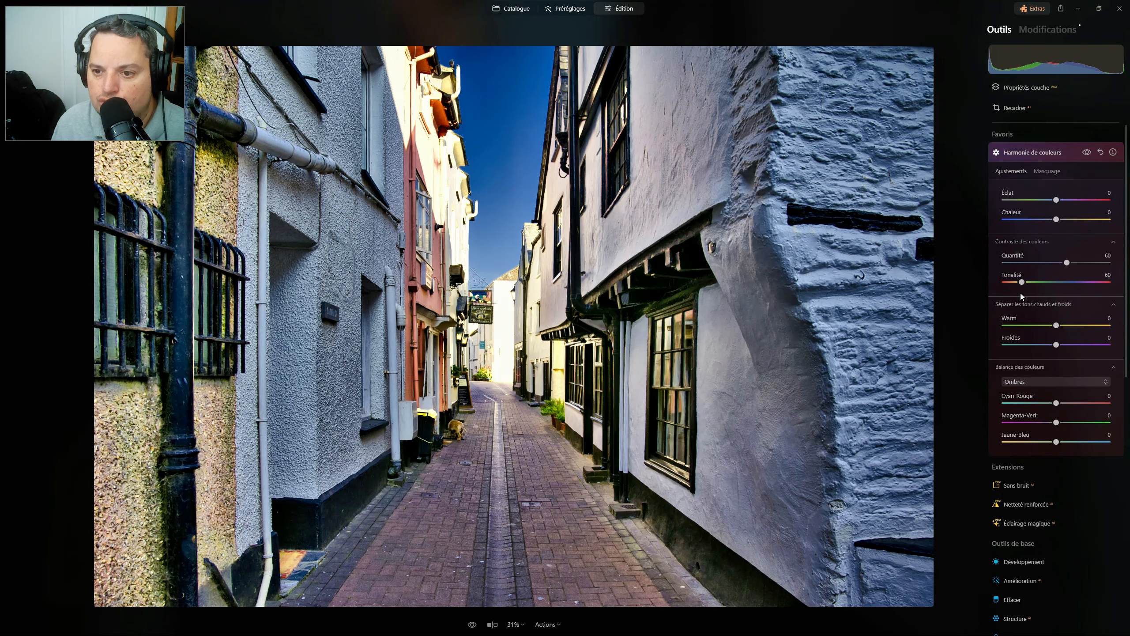
double_click(1015, 258)
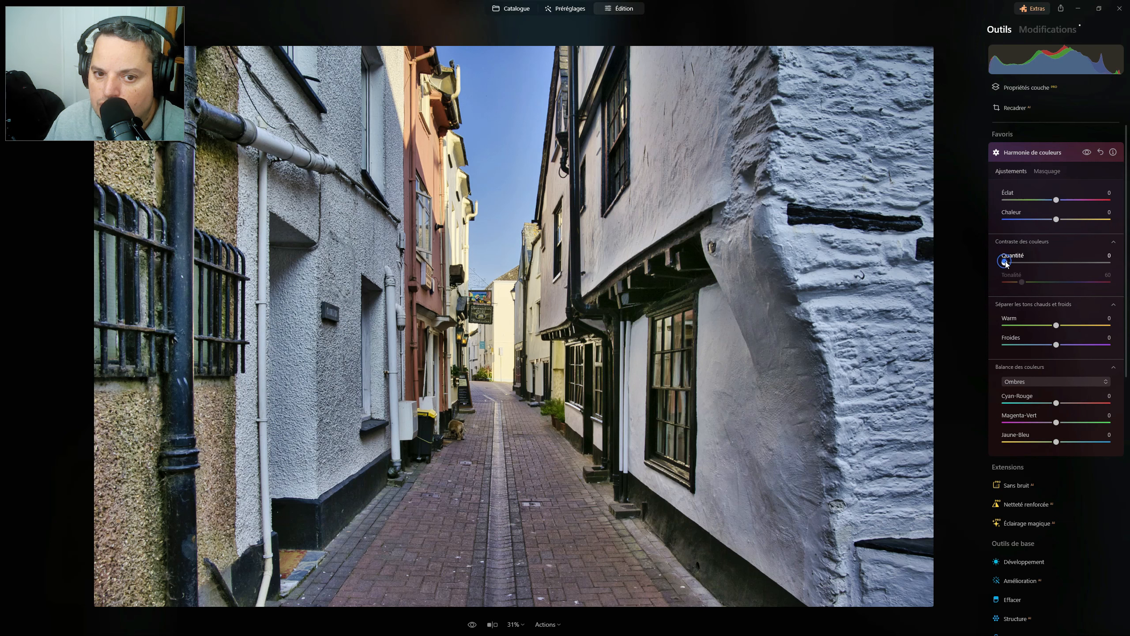
Try the colour contrast with Quantité at 65 and Tonalité at 240, and reset Quantité to 0.
left_click_drag(1005, 262, 1052, 260)
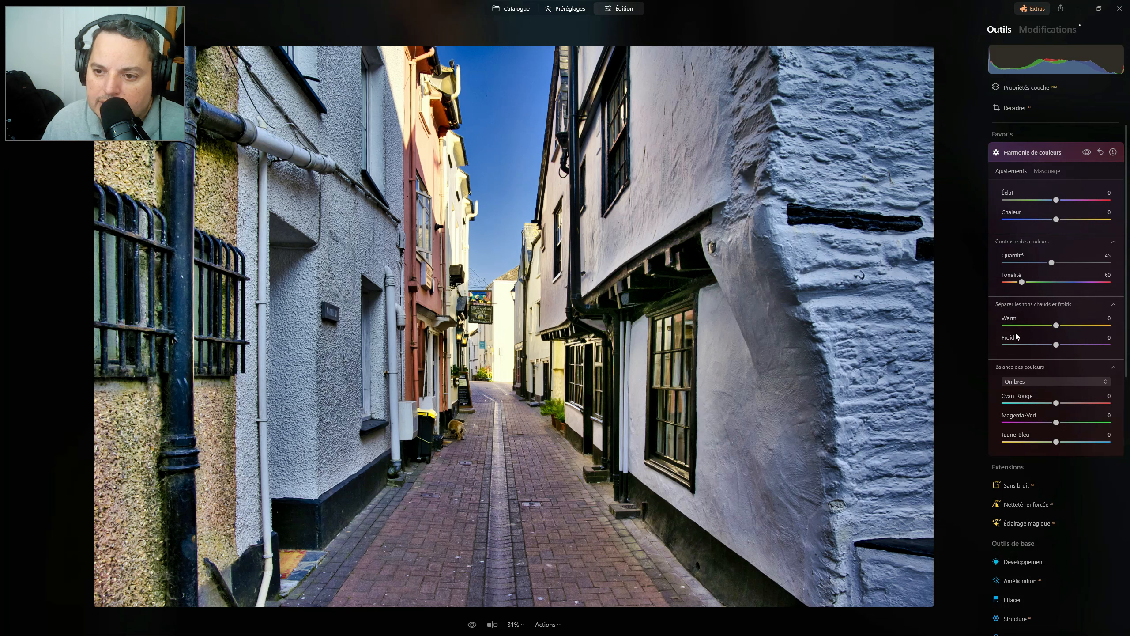
mouse_move(1060, 264)
left_mouse_down()
mouse_move(1019, 264)
mouse_move(1076, 262)
mouse_move(1058, 258)
mouse_move(1074, 251)
mouse_move(1026, 249)
mouse_move(1066, 246)
left_mouse_up()
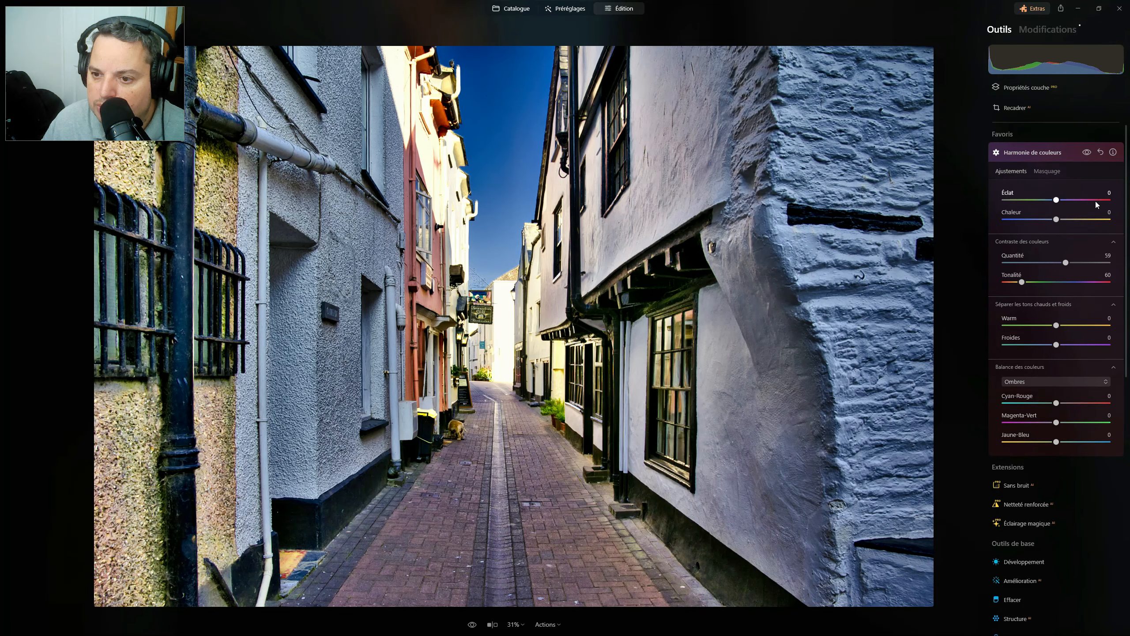
mouse_move(1065, 263)
left_mouse_down()
mouse_move(1029, 261)
mouse_move(1073, 262)
left_mouse_up()
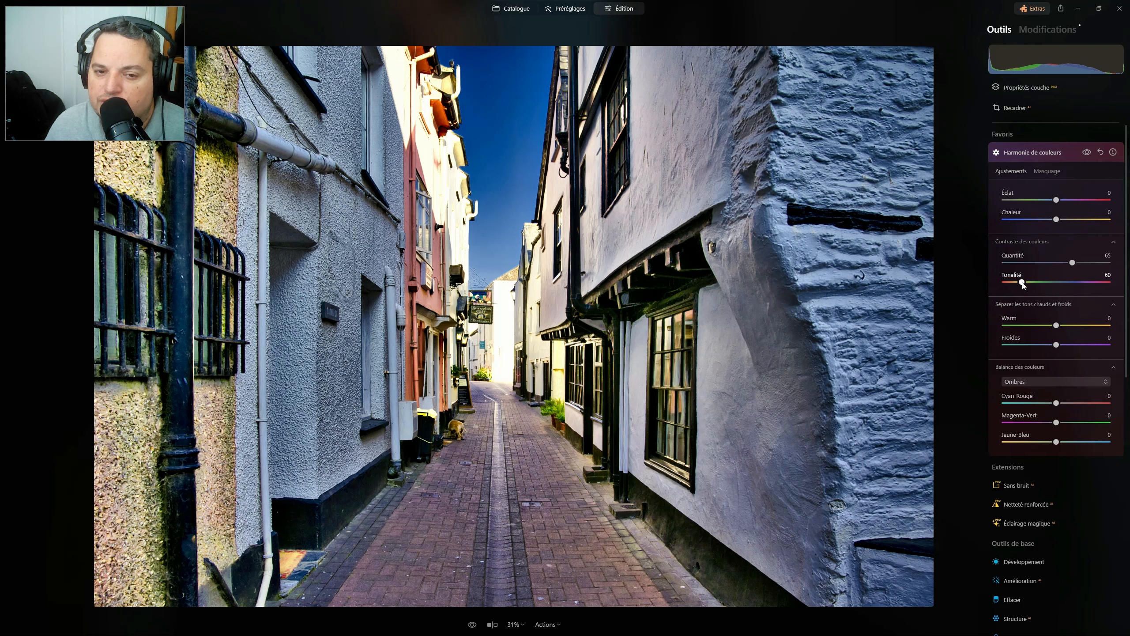
left_click_drag(1022, 282, 1074, 282)
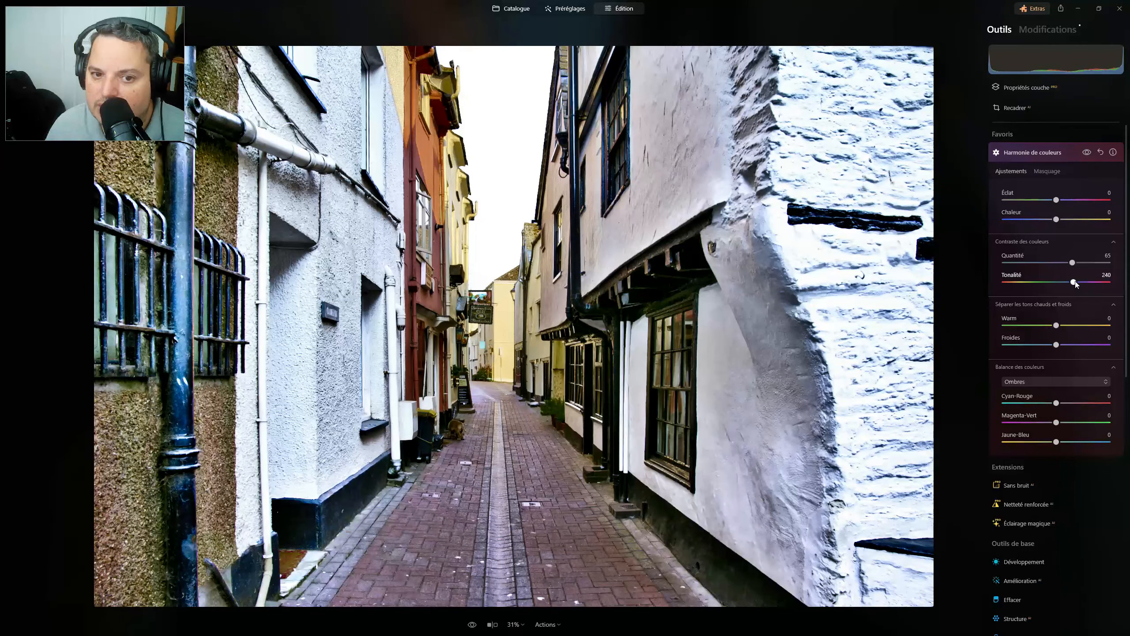
double_click(1073, 262)
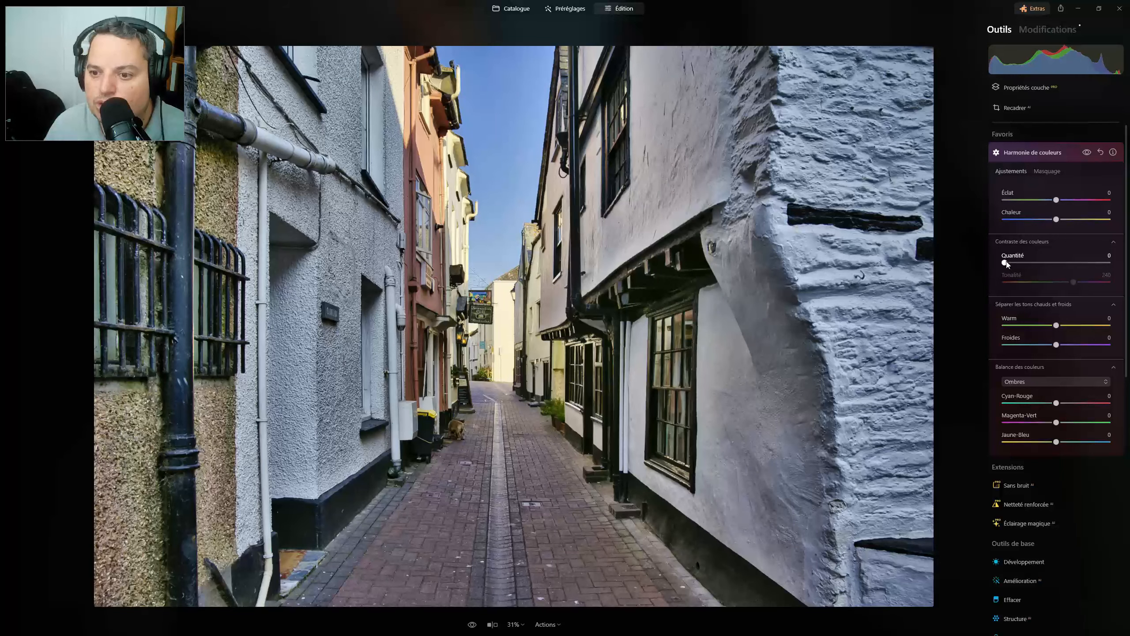
left_click_drag(1005, 263, 971, 263)
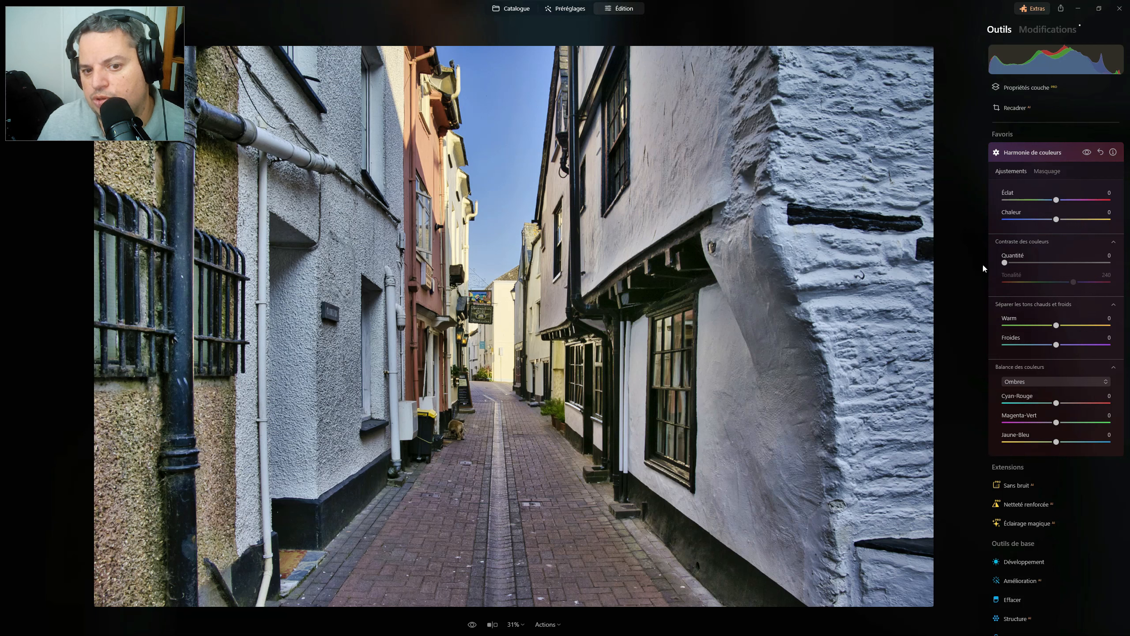
Set the colour contrast Quantité to 63 and vary Tonalité through 52 and 0 up to 132.
left_click_drag(1005, 263, 1068, 250)
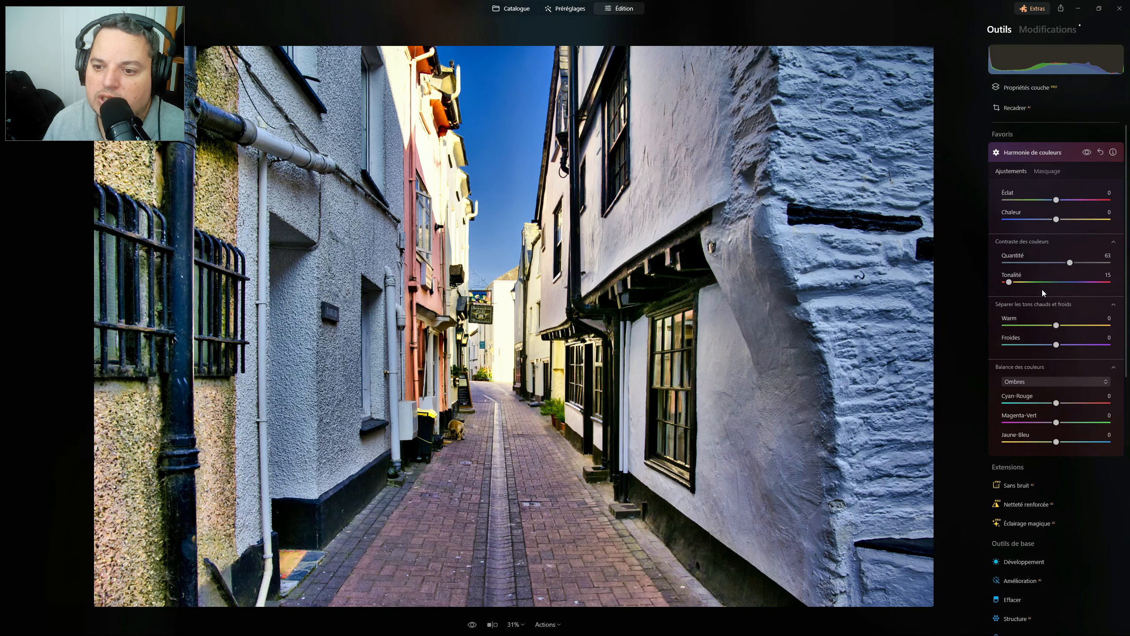
left_click_drag(1010, 283, 1022, 281)
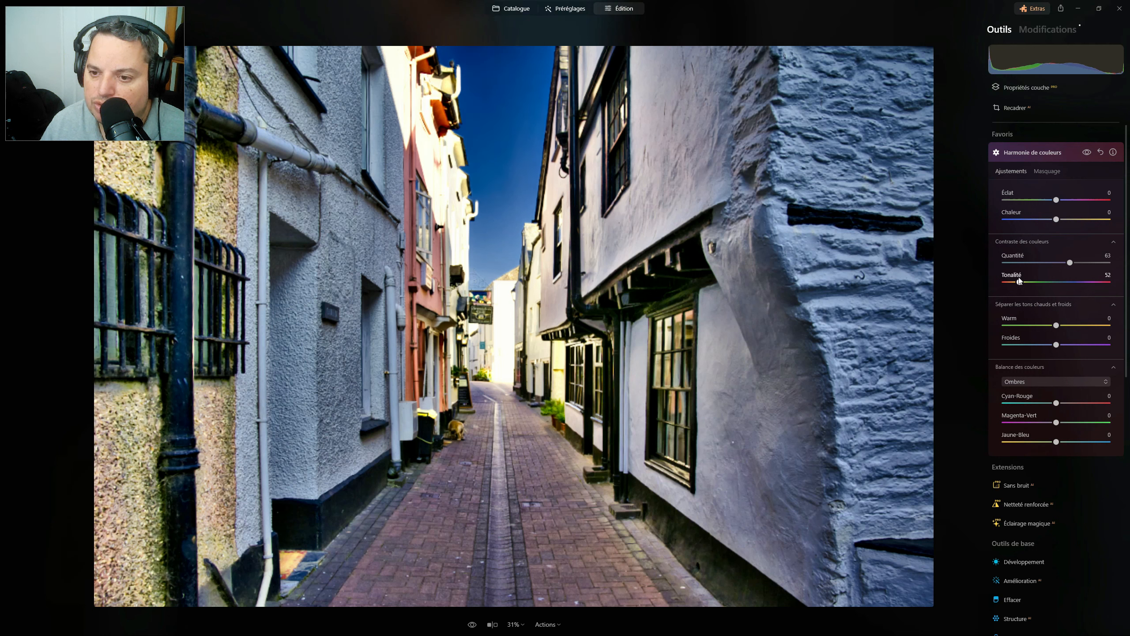
left_click_drag(1022, 280, 986, 283)
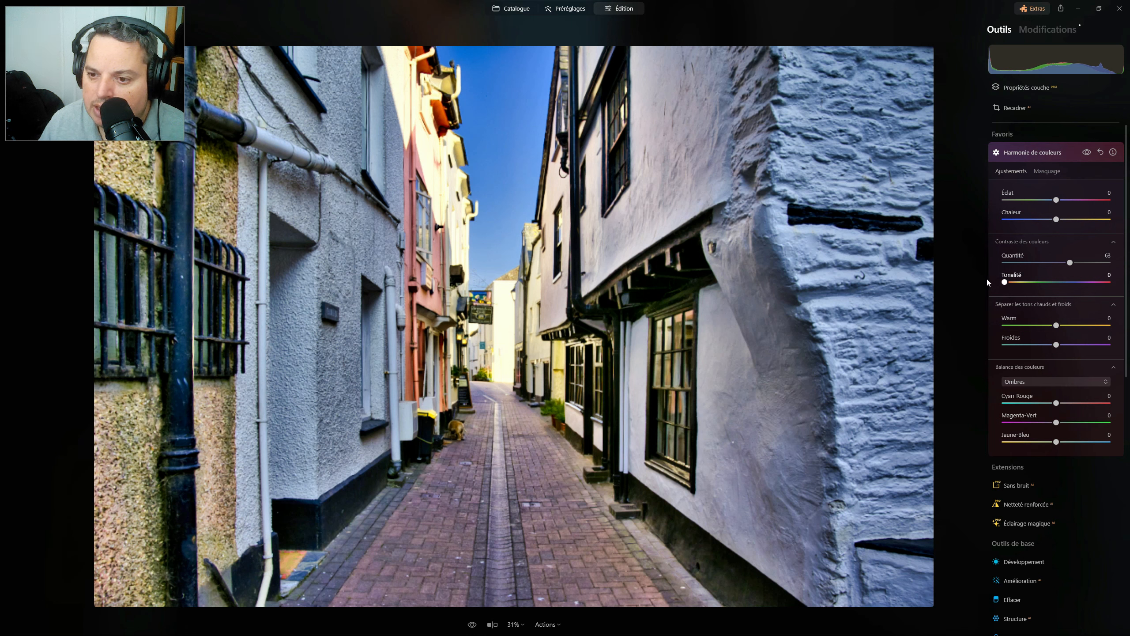
left_click_drag(1007, 282, 1043, 282)
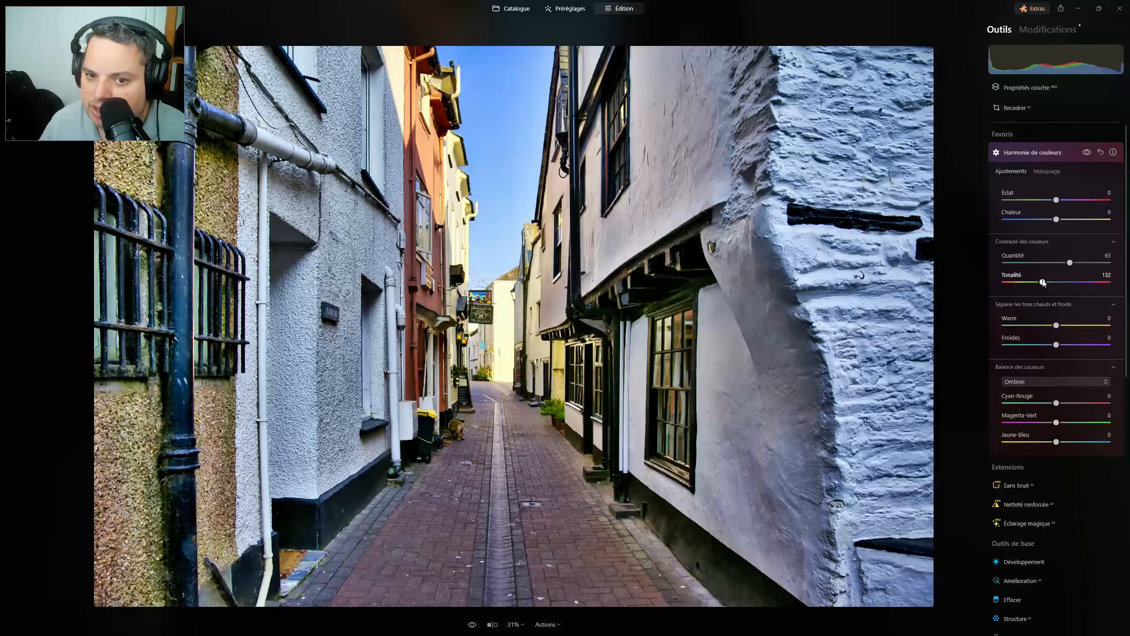
Try the colour contrast Quantité at 100, and settle on Quantité 36 with Tonalité 66.
left_click_drag(1043, 282, 1108, 262)
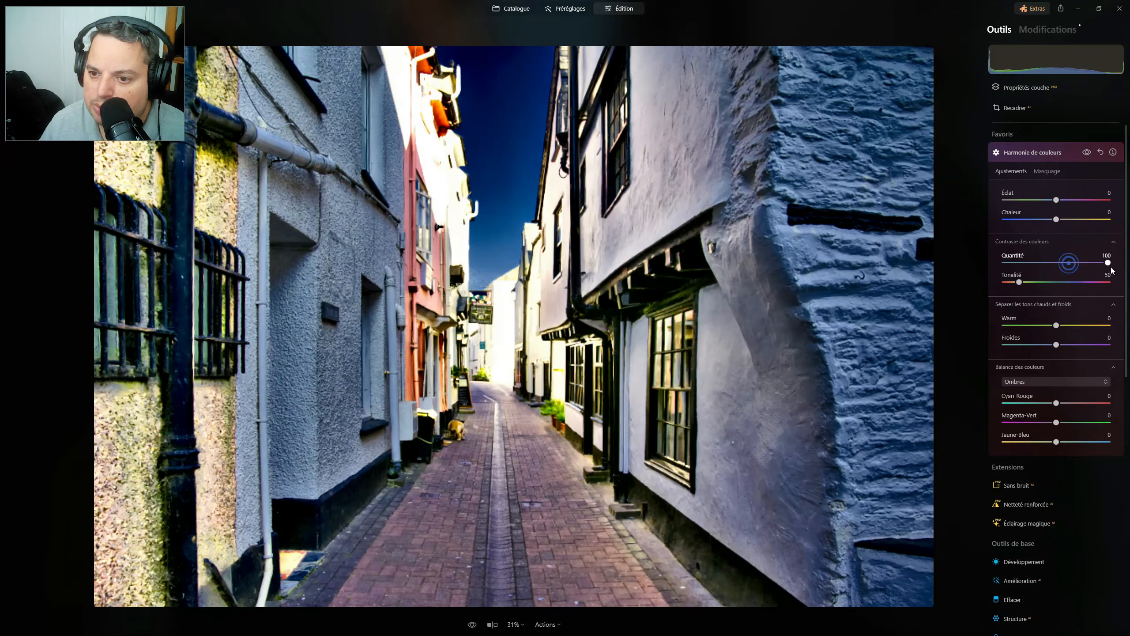
mouse_move(1019, 282)
left_mouse_down()
mouse_move(1090, 277)
mouse_move(1024, 283)
left_mouse_up()
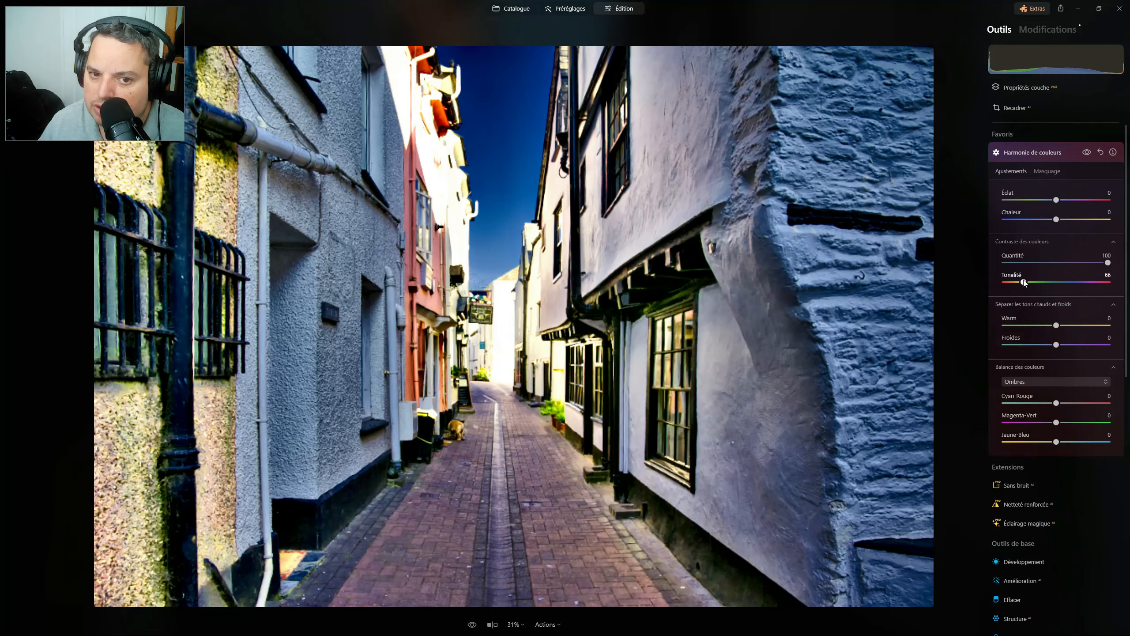
left_click_drag(1108, 263, 1042, 263)
Compare the photo with and without the Harmonie de couleurs effect by toggling its visibility.
left_click(1086, 152)
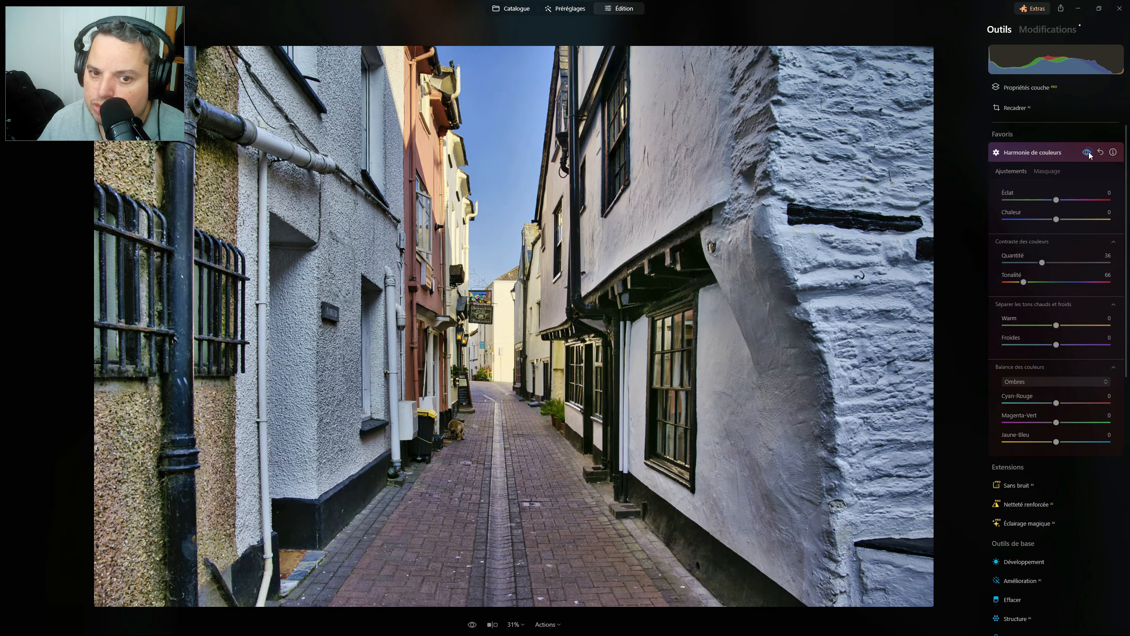
left_click(1086, 153)
left_click(1086, 153)
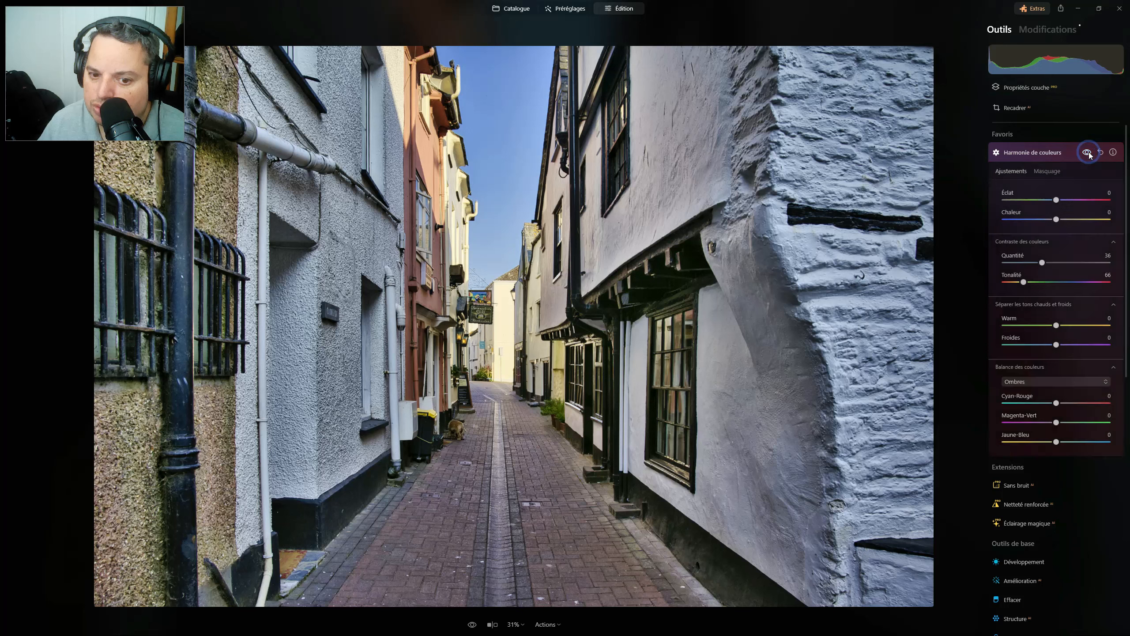
left_click(1087, 153)
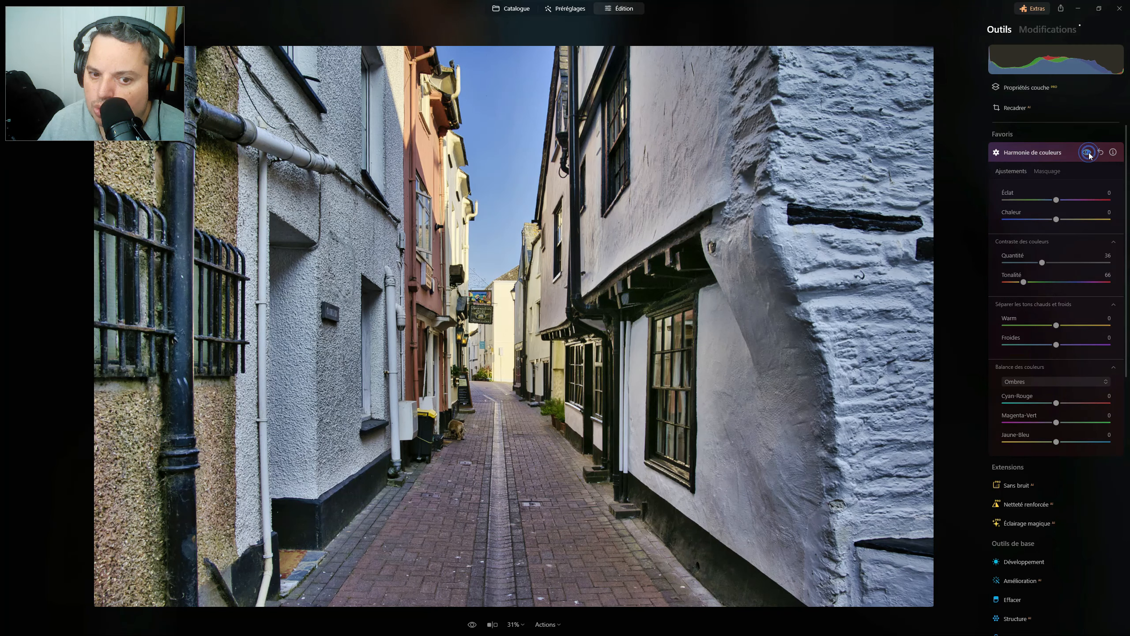
left_click(1087, 153)
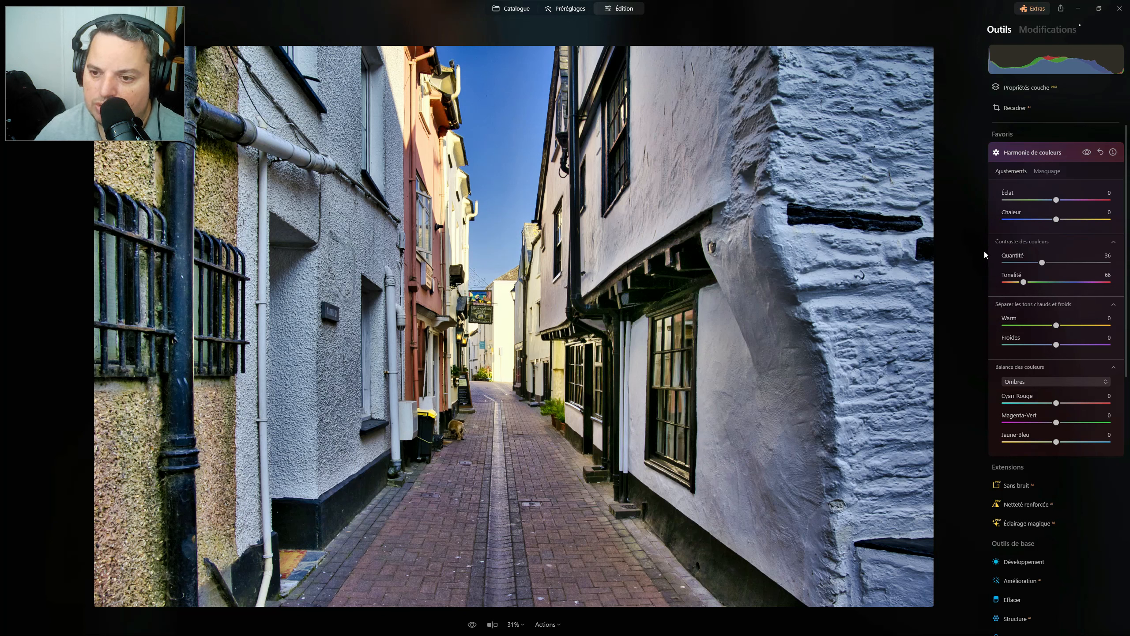
left_click(1086, 153)
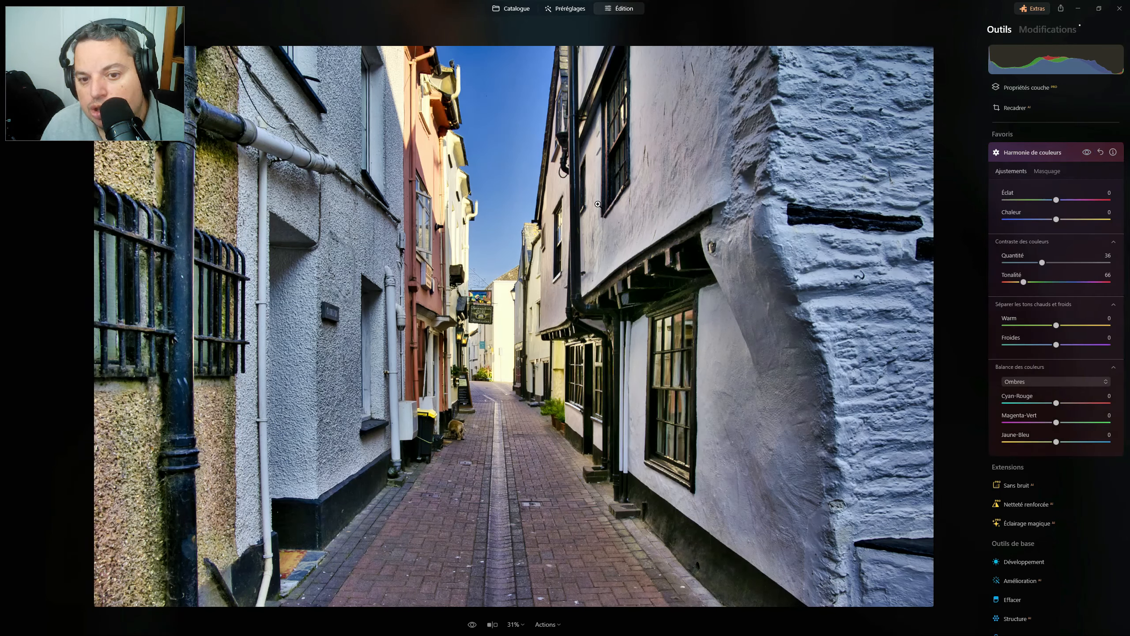
Reset the Harmonie de couleurs settings and raise Warm to 58, comparing the photo with and without the effect.
left_click(1101, 153)
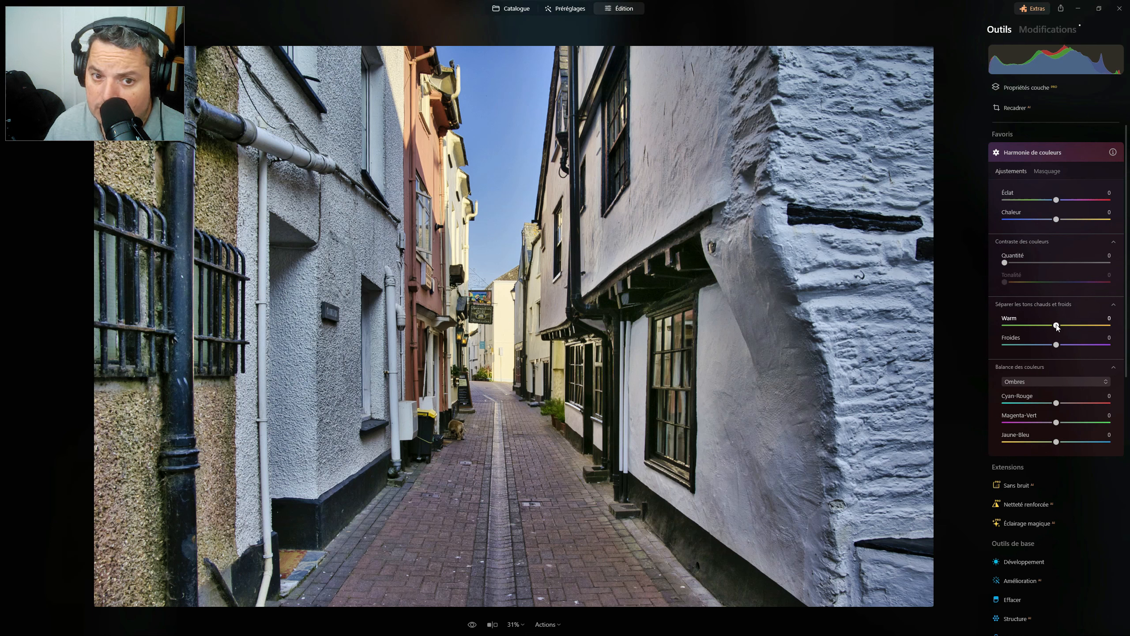
left_click_drag(1057, 326, 1085, 326)
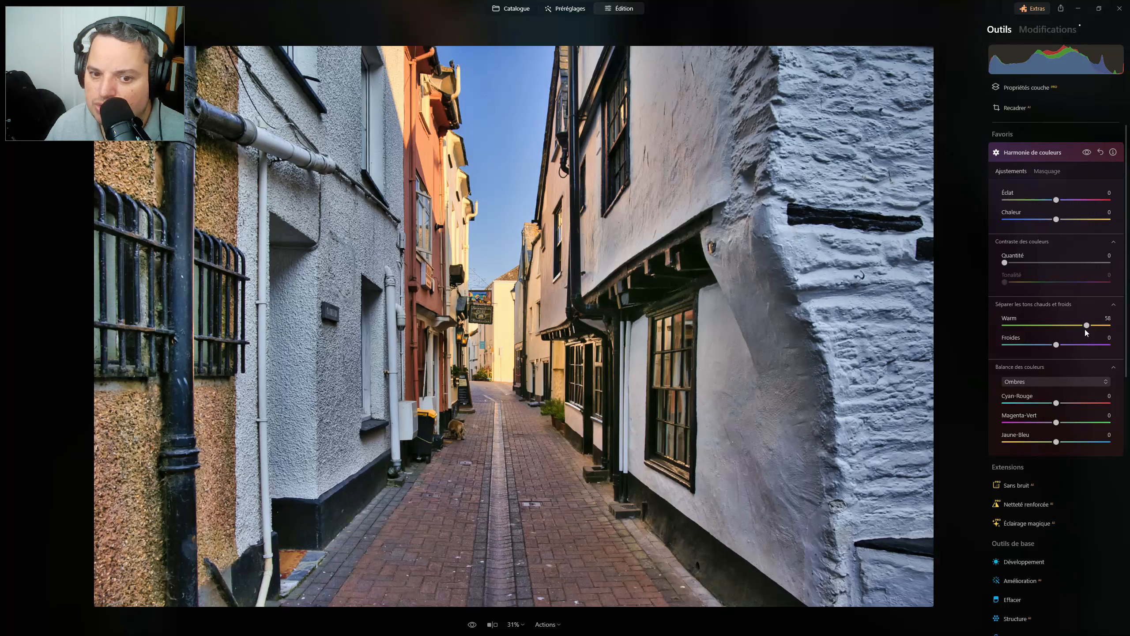
left_click(1088, 152)
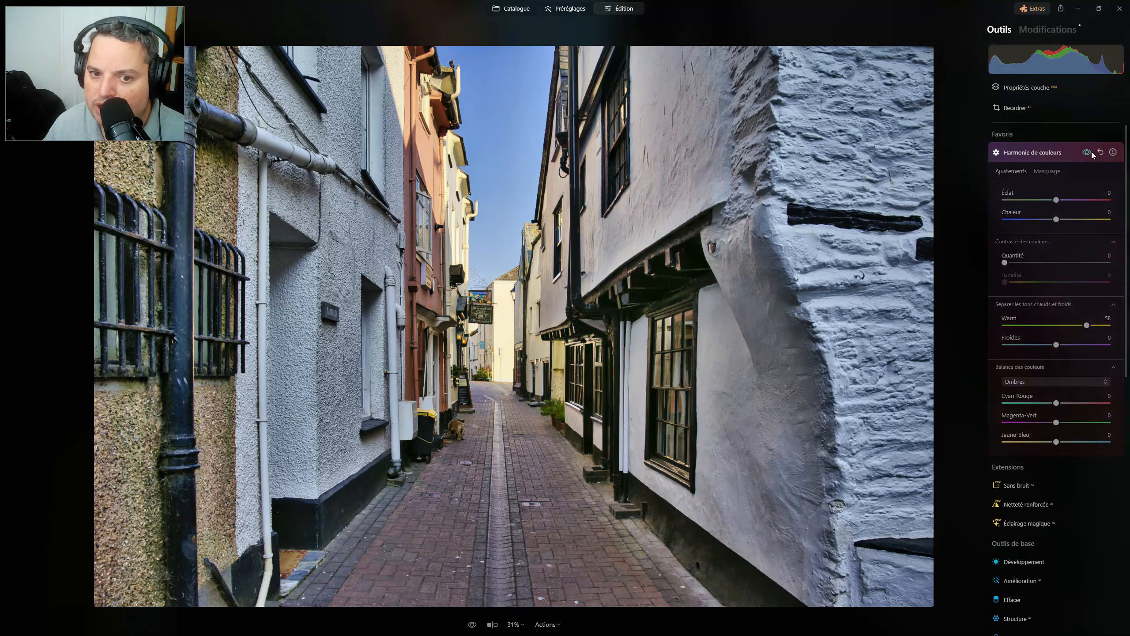
left_click(1088, 153)
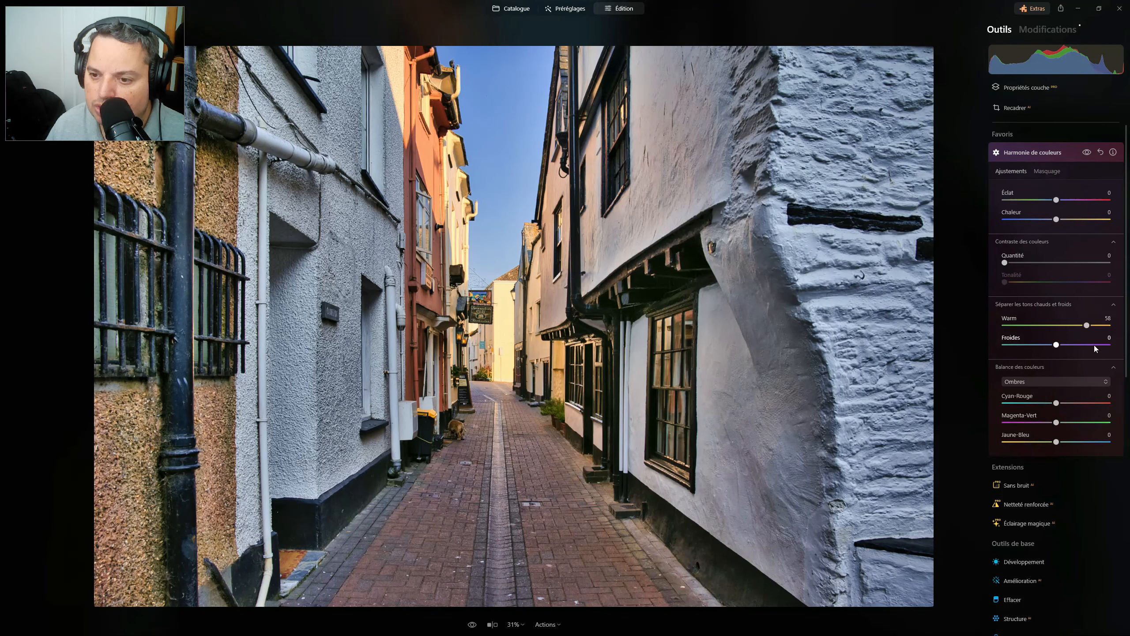
Try Warm values of 64, 9 and -64 in the warm and cool tone separation, and reset Warm to 0.
left_click(1058, 325)
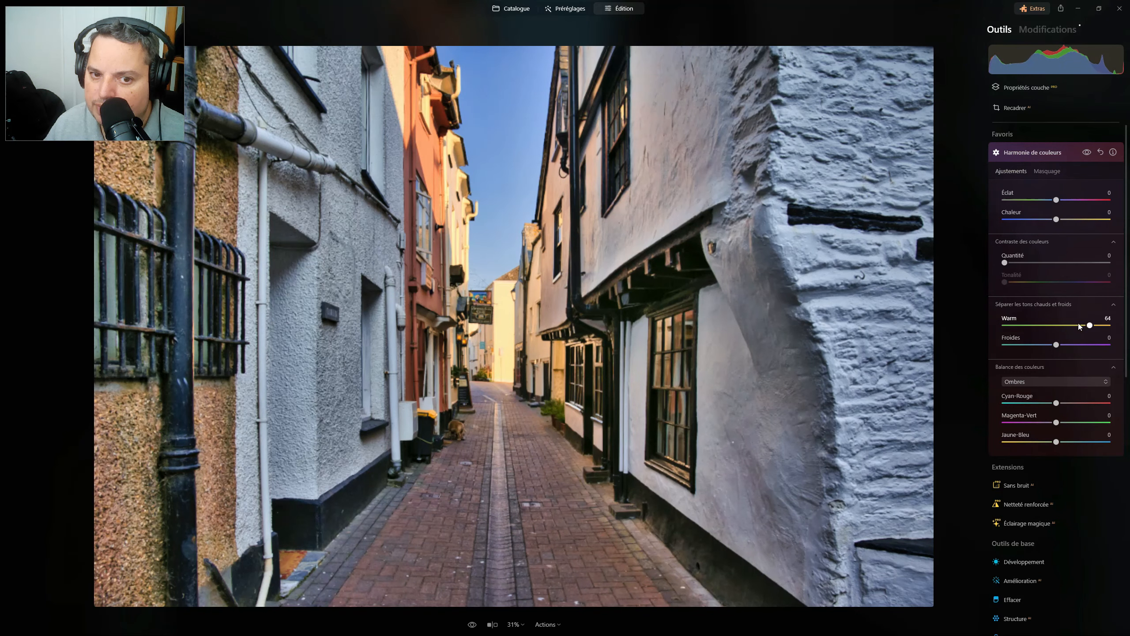
left_click_drag(1084, 325, 1061, 326)
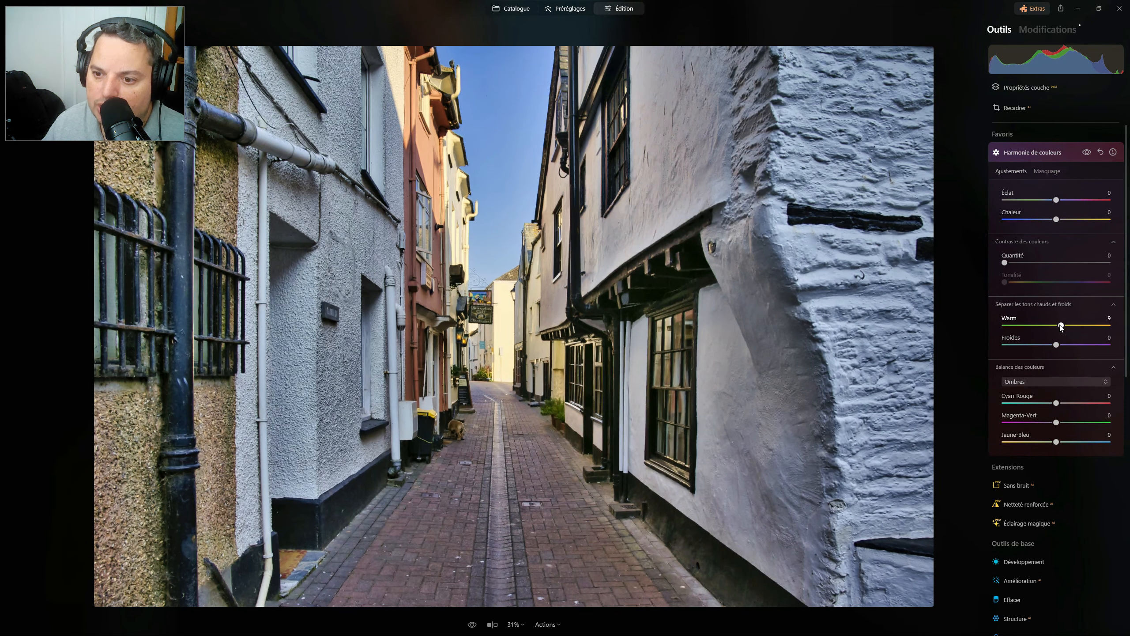
double_click(1060, 326)
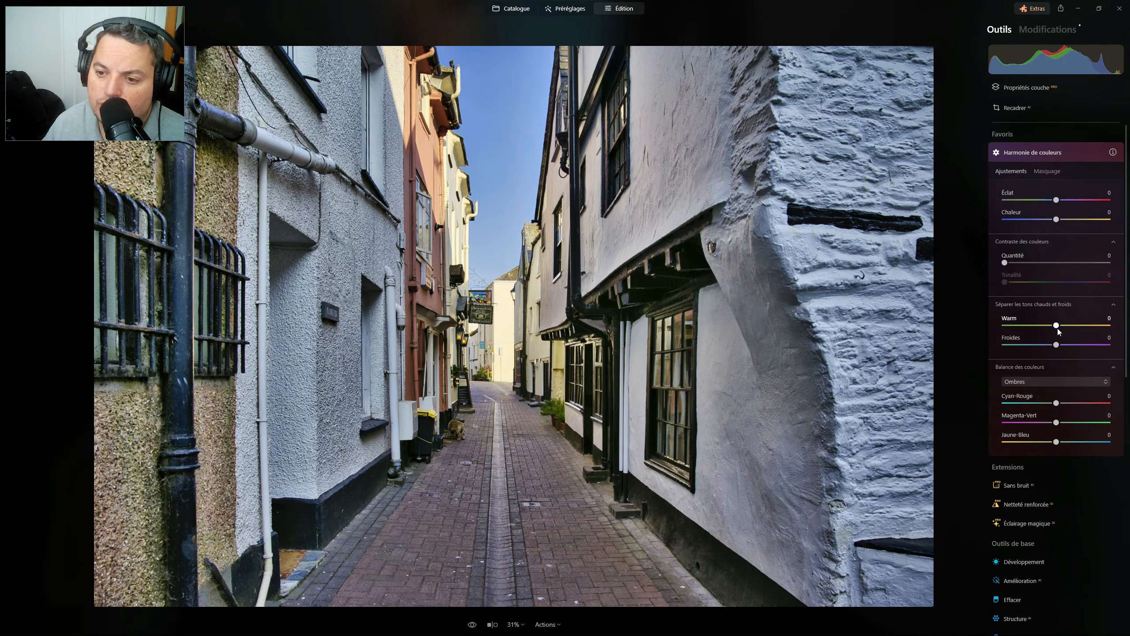
left_click_drag(1057, 326, 1022, 325)
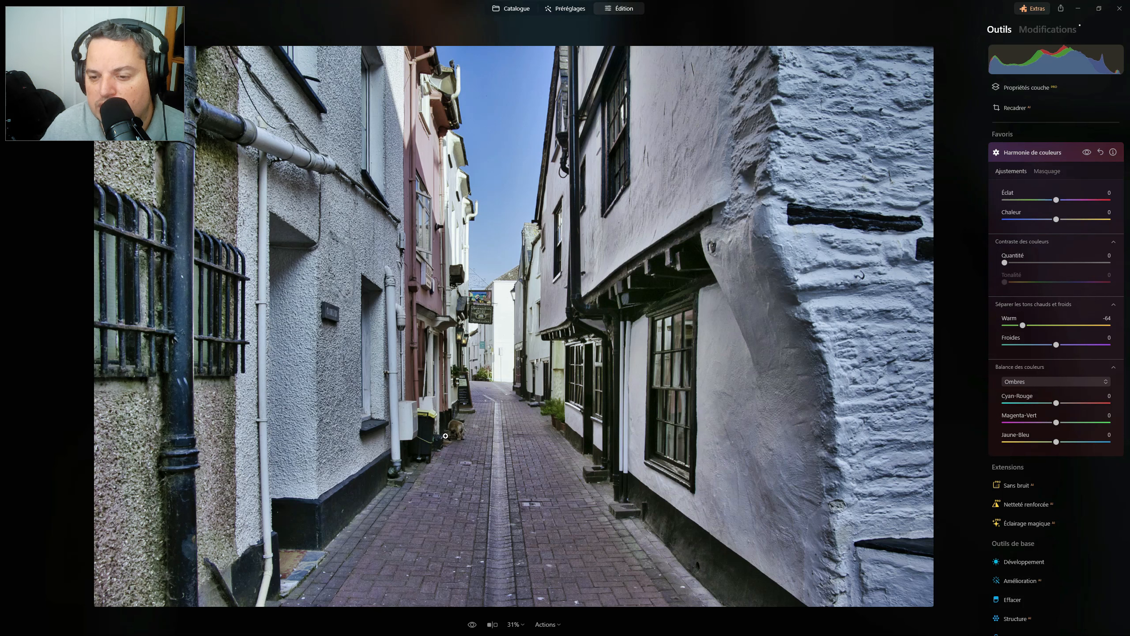
double_click(1024, 326)
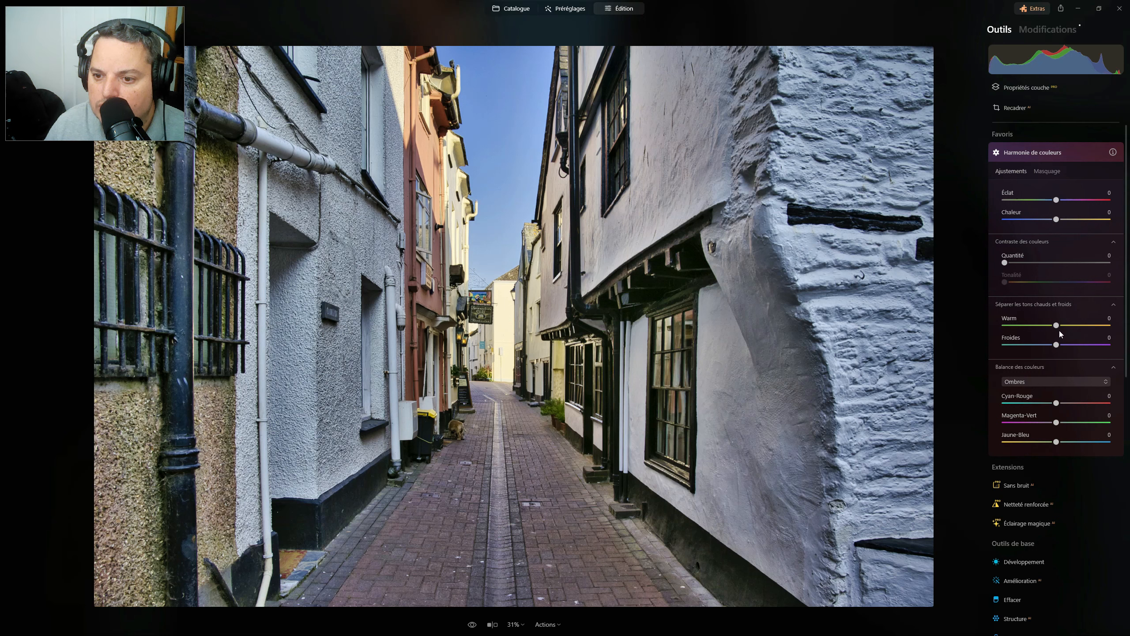
Try Warm at -54 and reset it, and test Froides at 78 together with Warm at 64.
left_click_drag(1056, 325, 1027, 326)
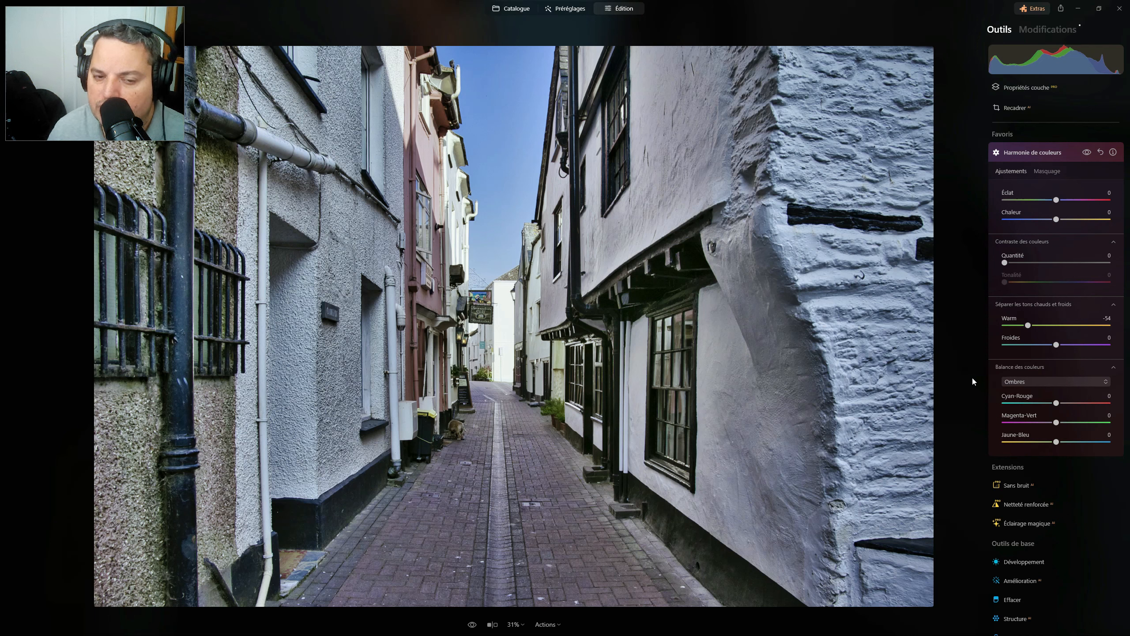
double_click(1027, 325)
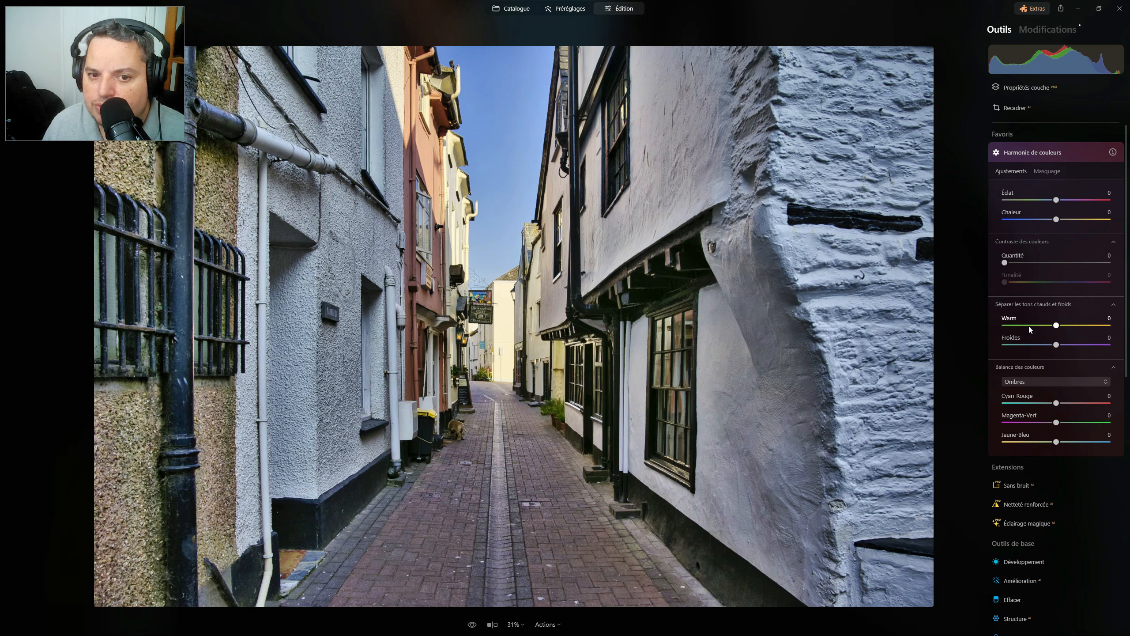
left_click(1057, 345)
left_click_drag(1057, 346, 1098, 335)
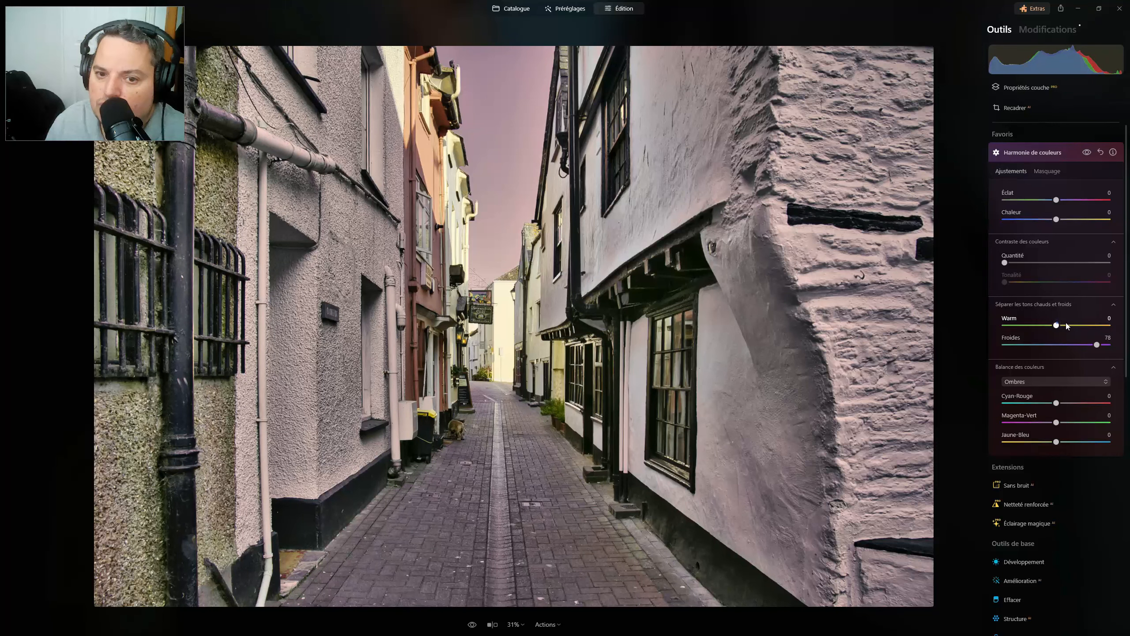
left_click_drag(1058, 325, 1090, 325)
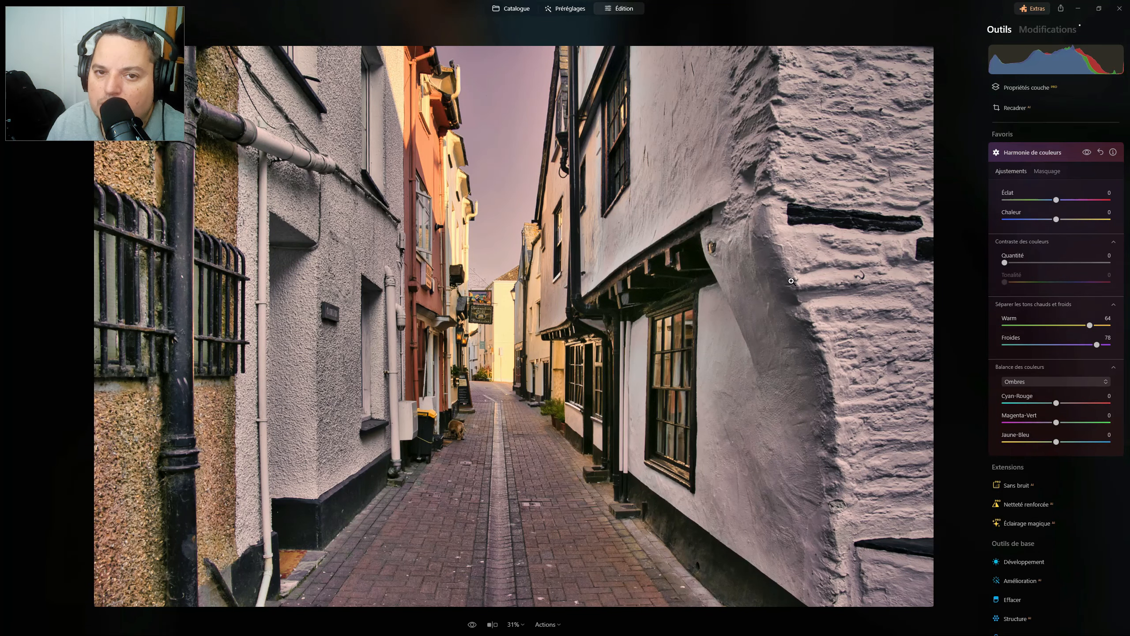
Reset Warm to 0 and raise Froides to 86 in the warm and cool tone separation.
double_click(1089, 326)
mouse_move(1097, 345)
left_mouse_down()
mouse_move(1058, 344)
mouse_move(1097, 345)
left_mouse_up()
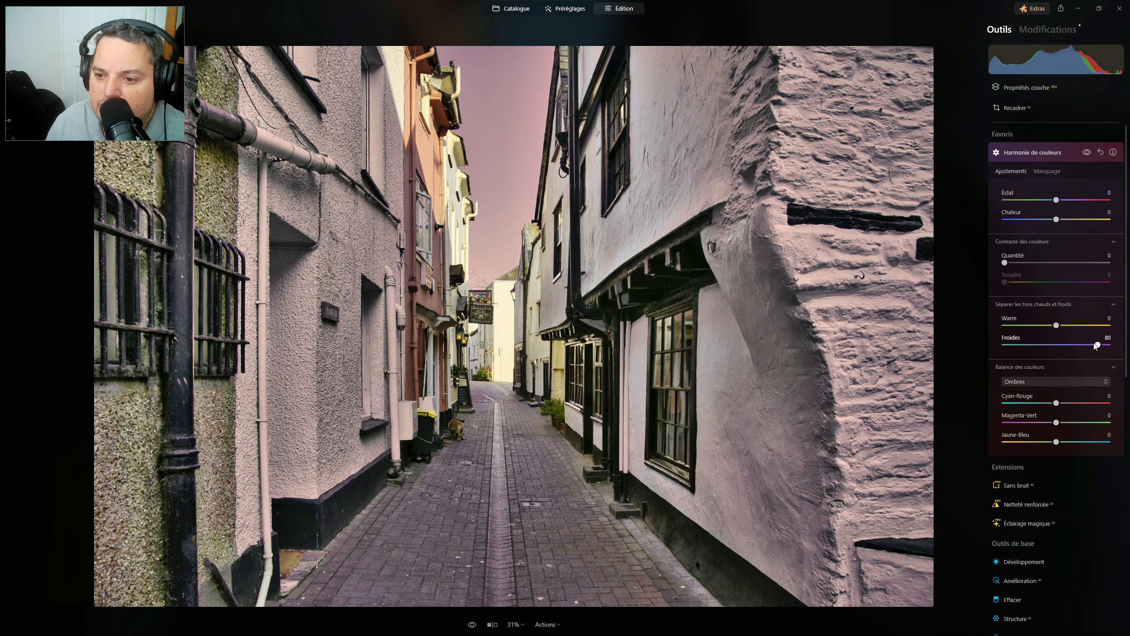
mouse_move(1096, 345)
left_mouse_down()
mouse_move(1057, 346)
mouse_move(1103, 347)
left_mouse_up()
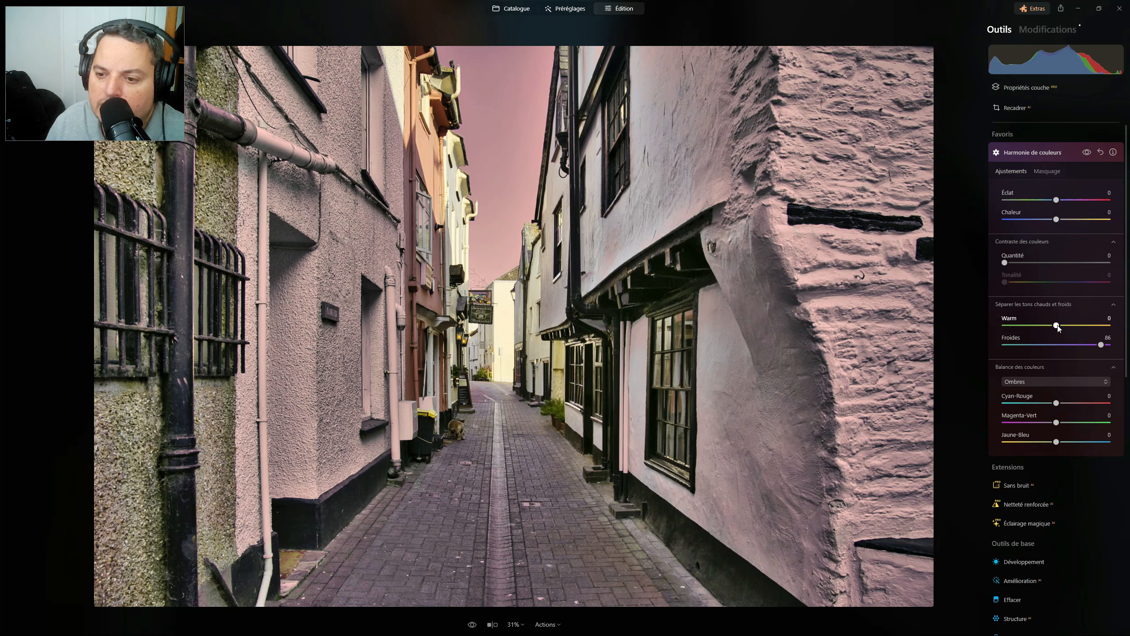
Set Warm to 68 and Froides to 77, and compare the photo with and without the Harmonie de couleurs effect.
left_click_drag(1058, 327, 1091, 325)
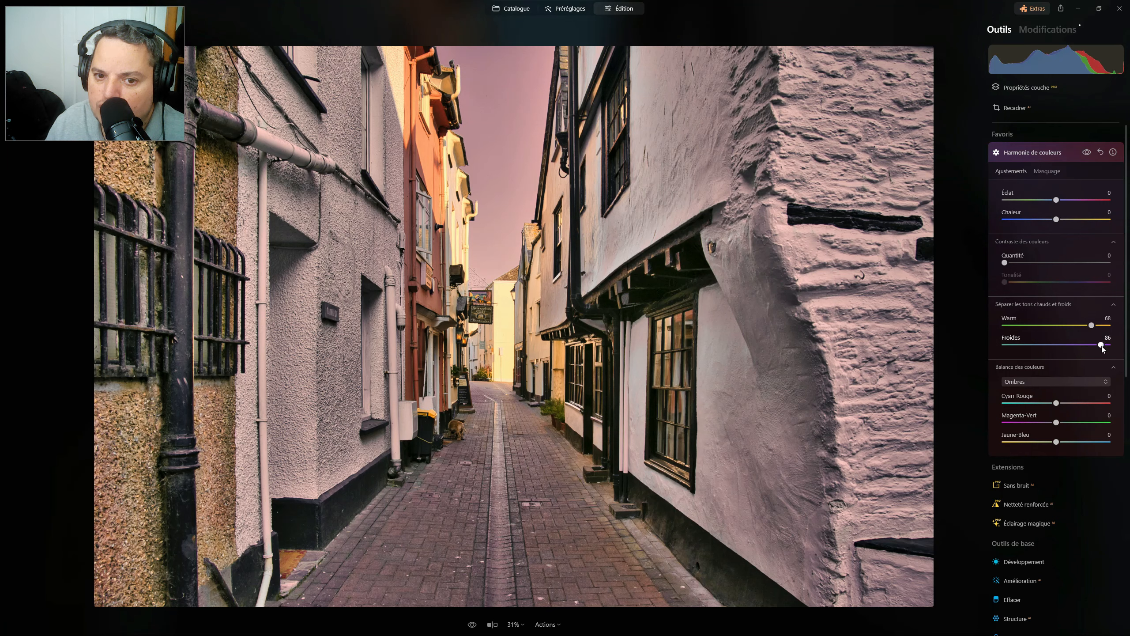
left_click_drag(1102, 345, 1097, 346)
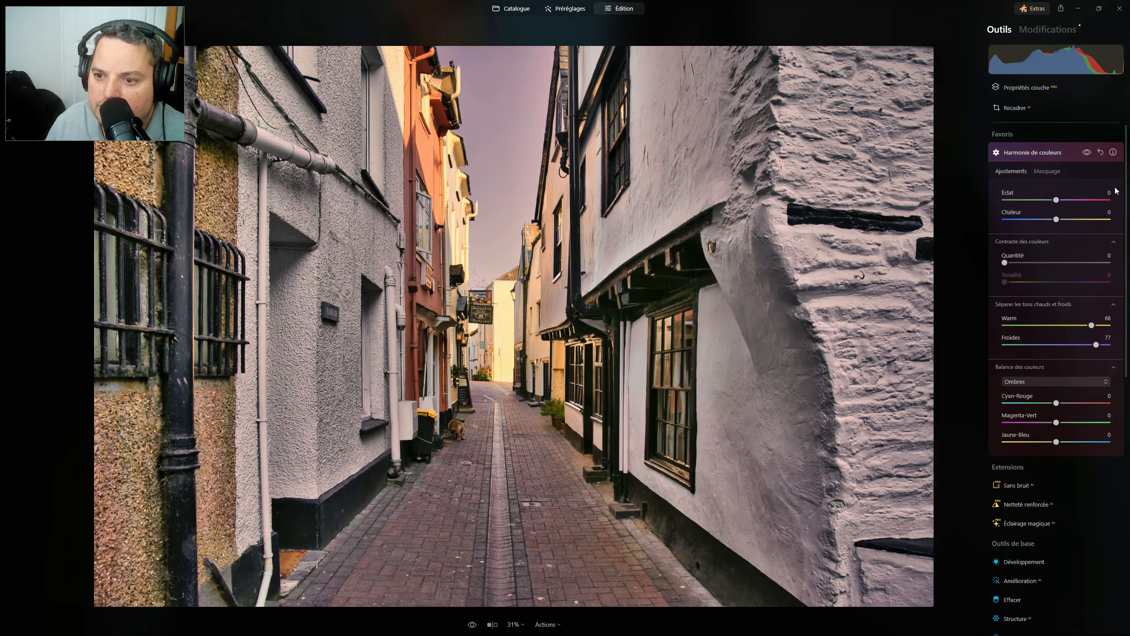
left_click(1087, 152)
left_click(1087, 152)
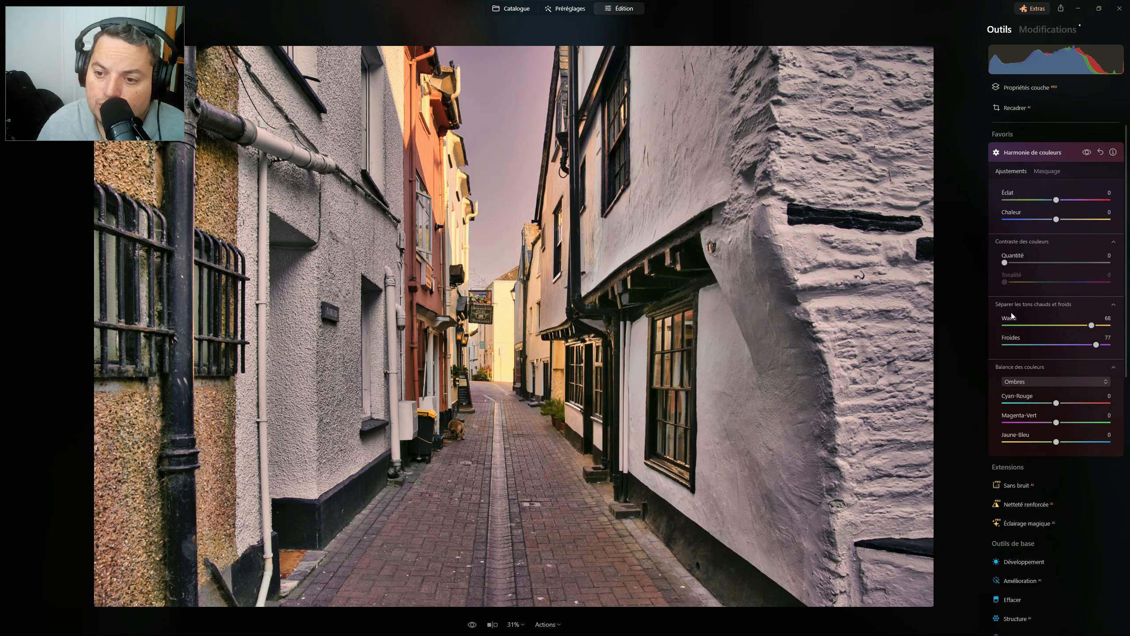
Reset Warm and Froides to 0, and try Froides at -79 with Warm at -70.
double_click(1091, 325)
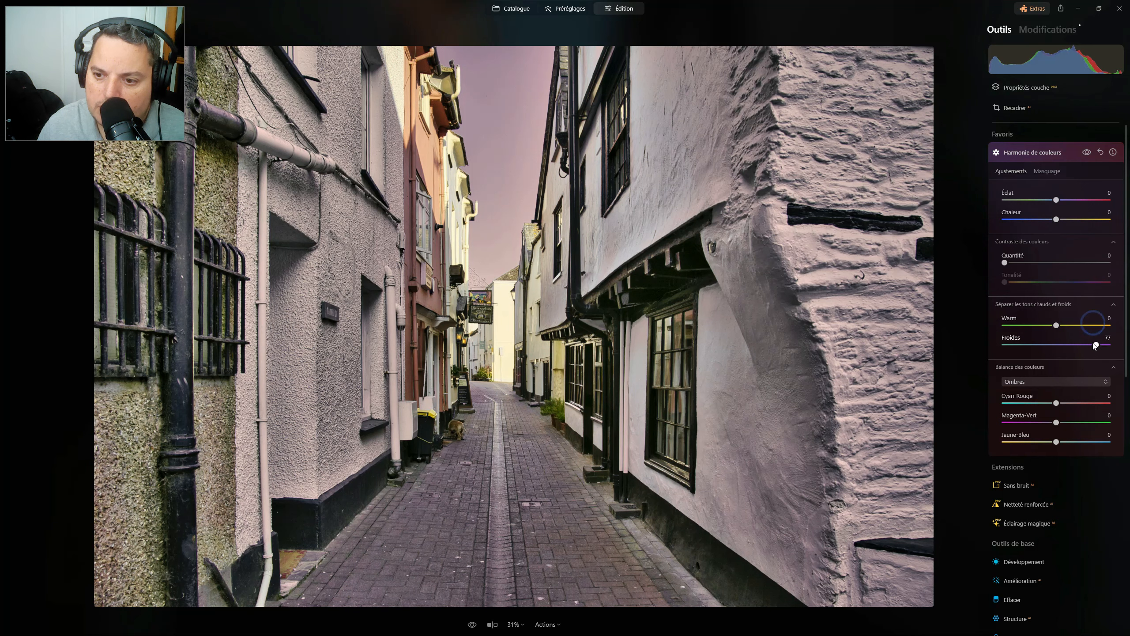
left_click(1093, 346)
double_click(1093, 345)
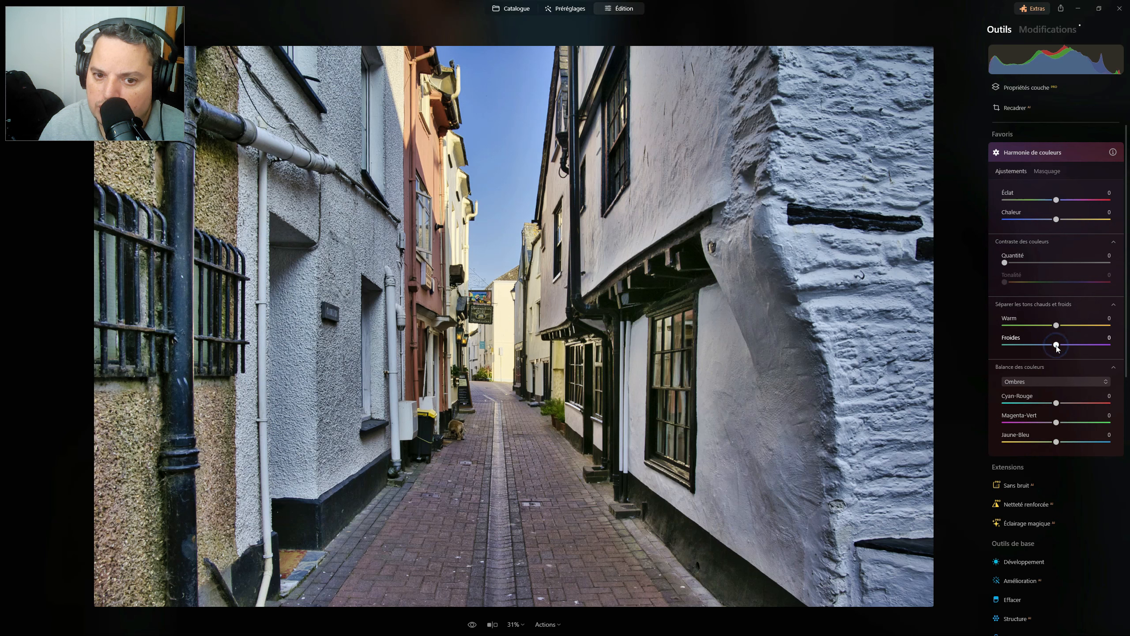
left_click_drag(1057, 347, 1018, 347)
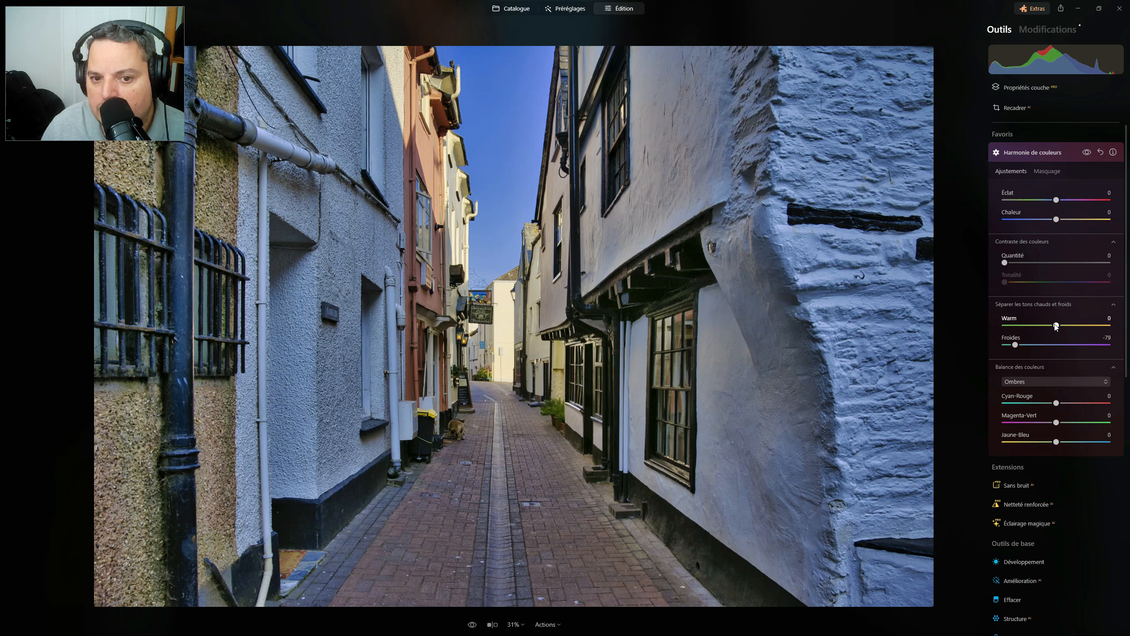
left_click_drag(1056, 326, 1024, 329)
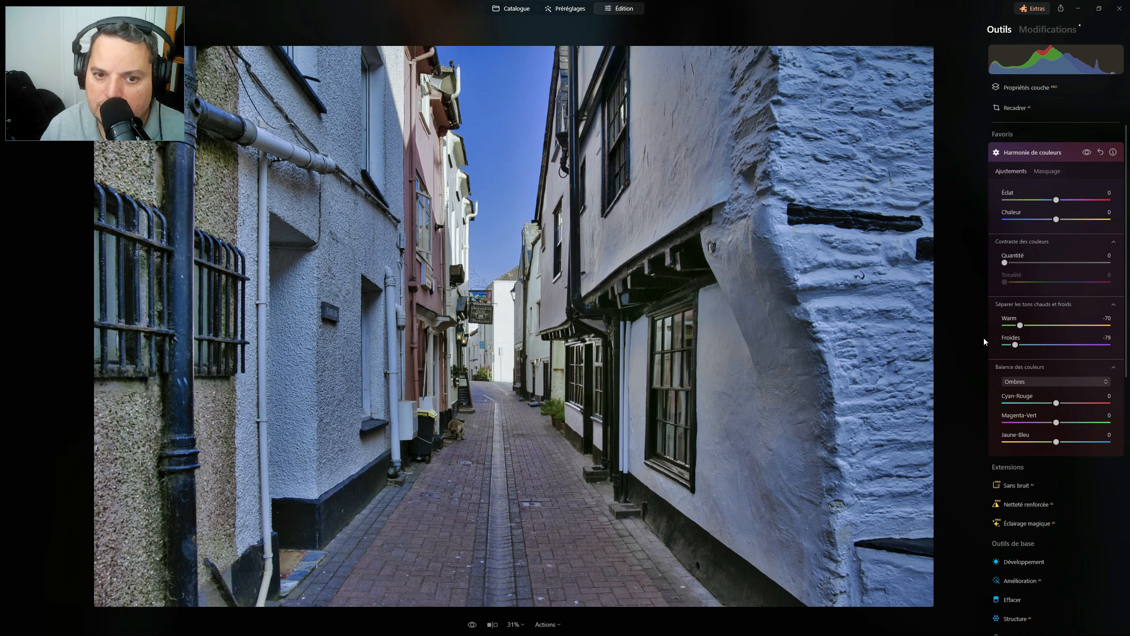
Try Hautes lum. at -62 and Exposition at -1.41 in the Développement tool, and reset both to 0.
left_click(1022, 152)
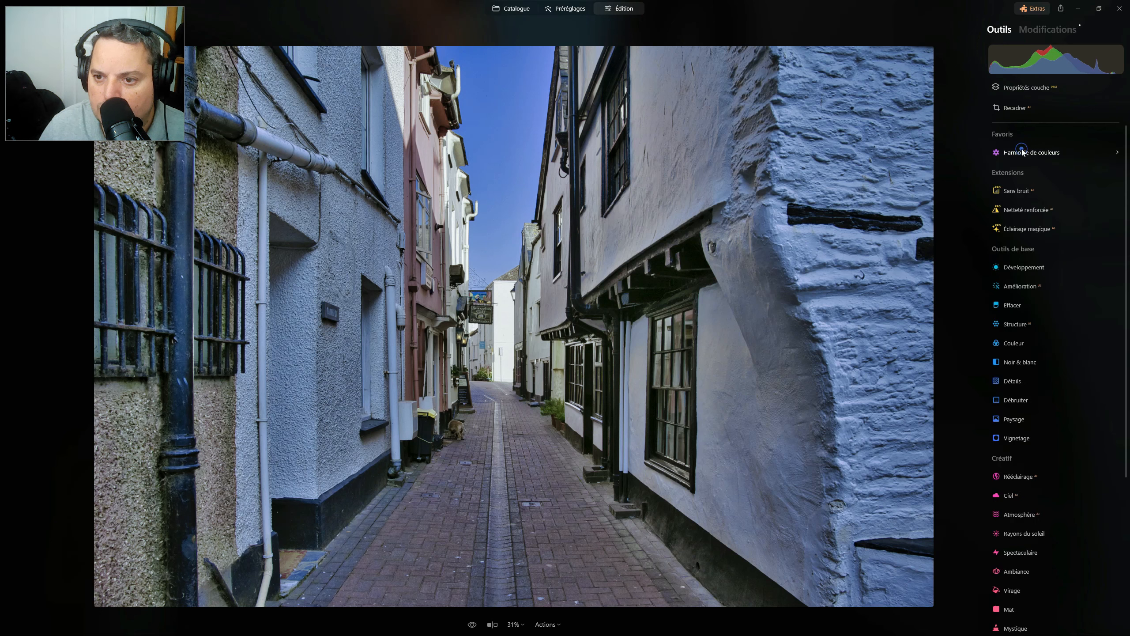
left_click(1031, 266)
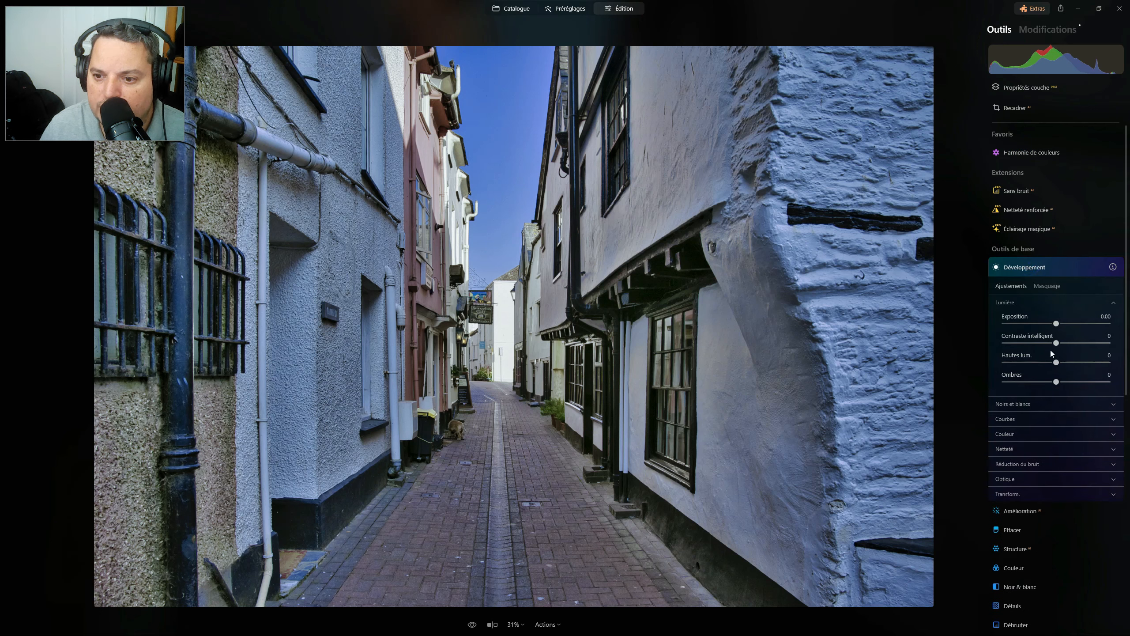
left_click_drag(1056, 362, 1025, 362)
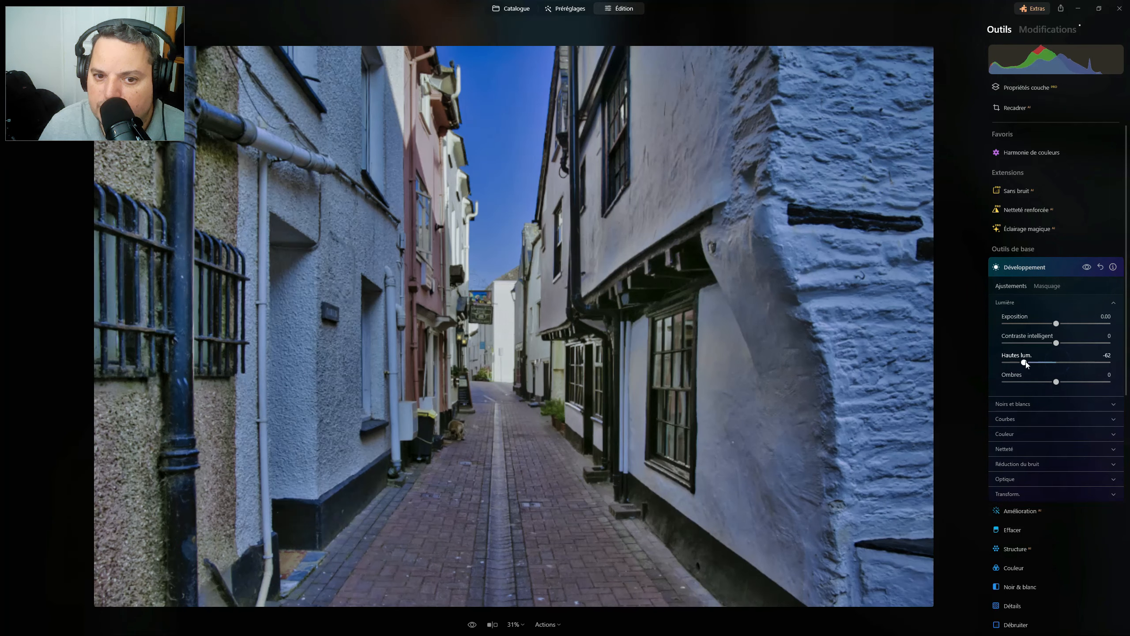
left_click_drag(1056, 323, 1041, 324)
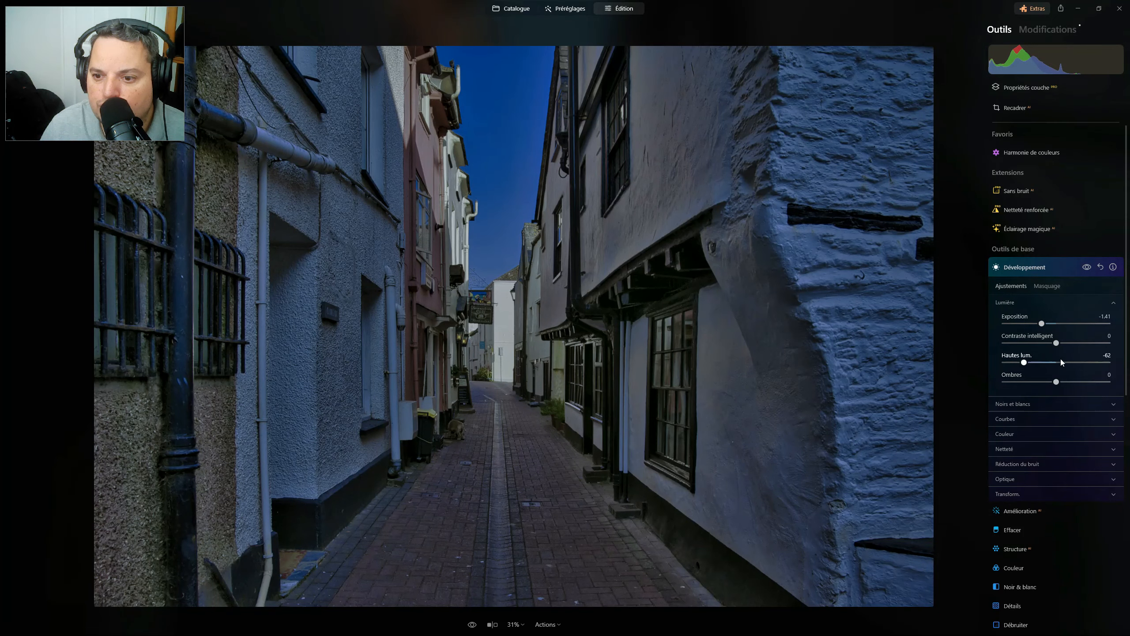
double_click(1041, 323)
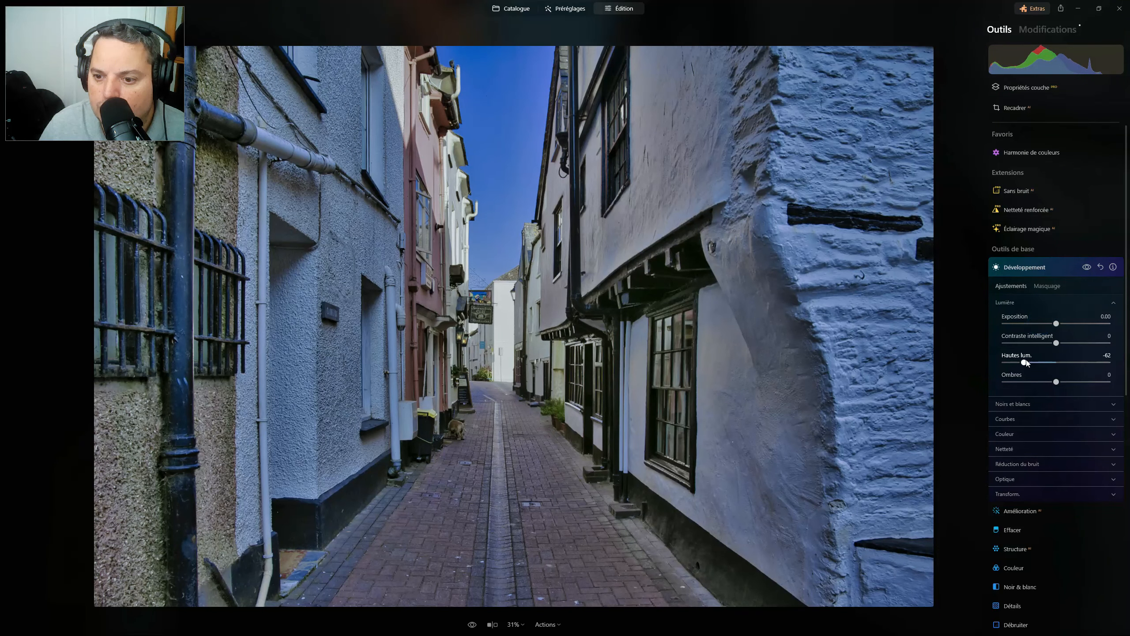
double_click(1025, 362)
Try a cold look in Développement with Température at -63, a lowered curve midpoint and Hautes lum. at -53.
left_click(1006, 434)
scroll(1007, 437, "down", 3)
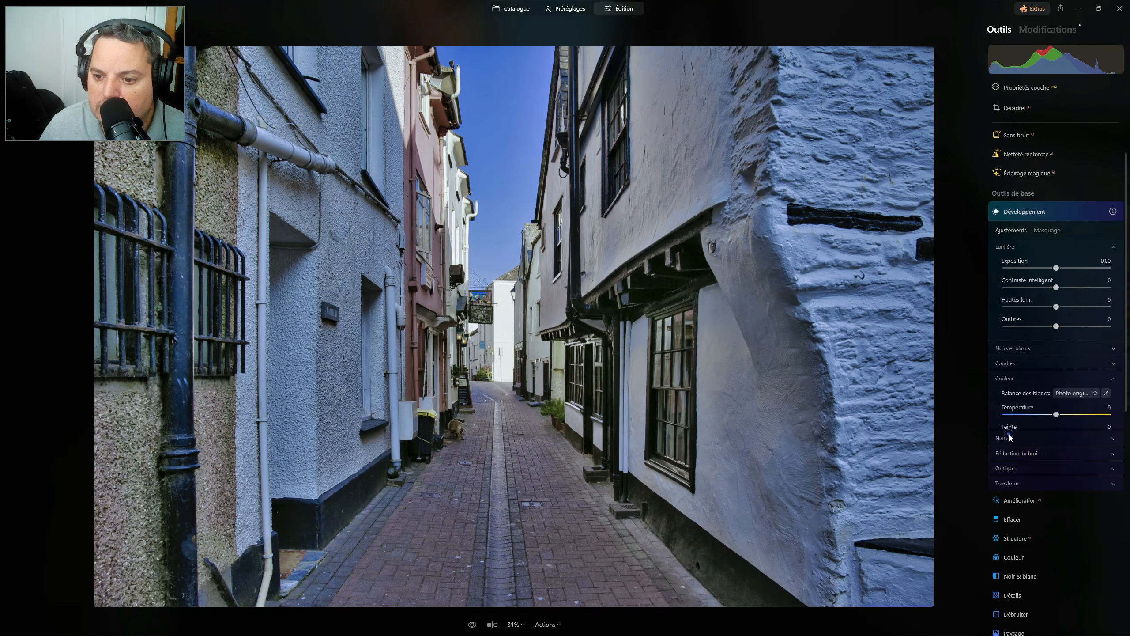
left_click_drag(1053, 356, 1024, 357)
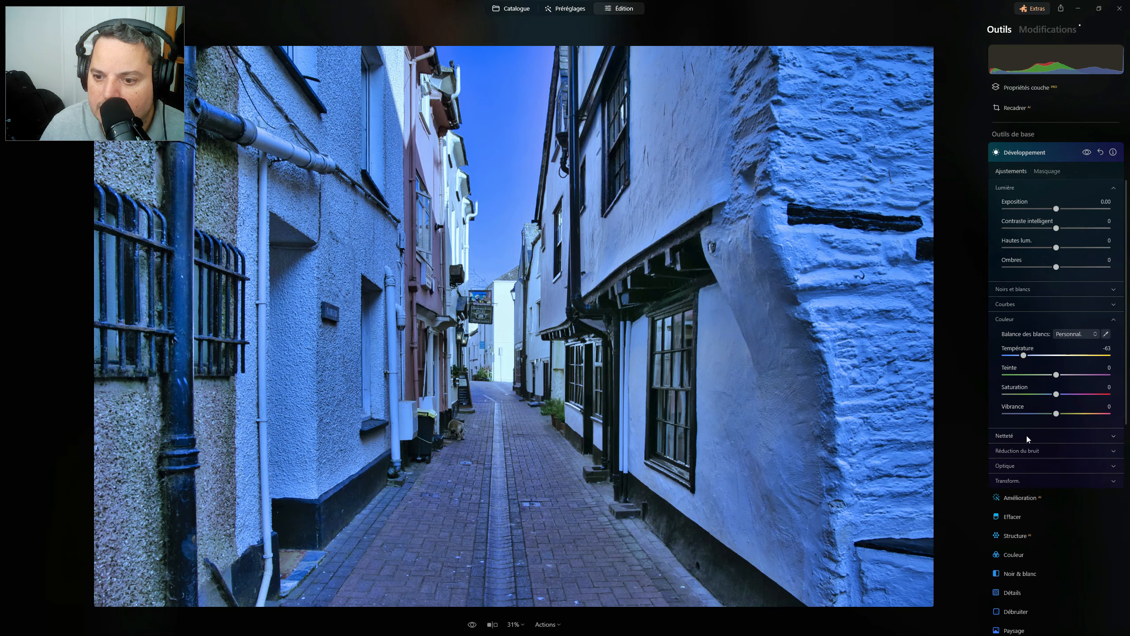
left_click(1015, 305)
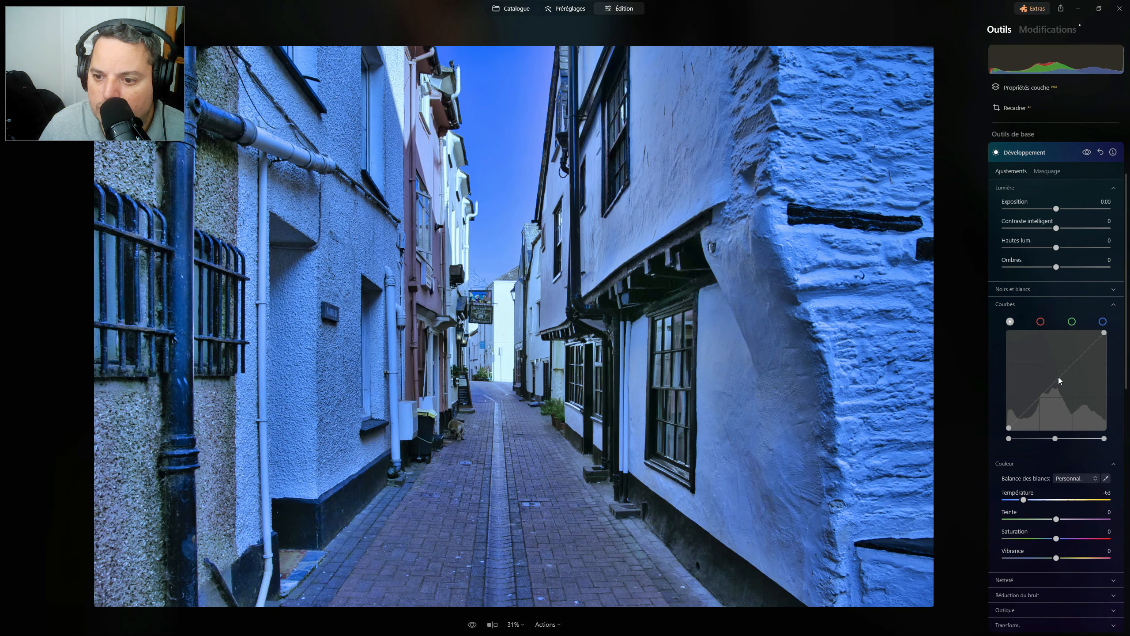
left_click_drag(1063, 381, 1071, 390)
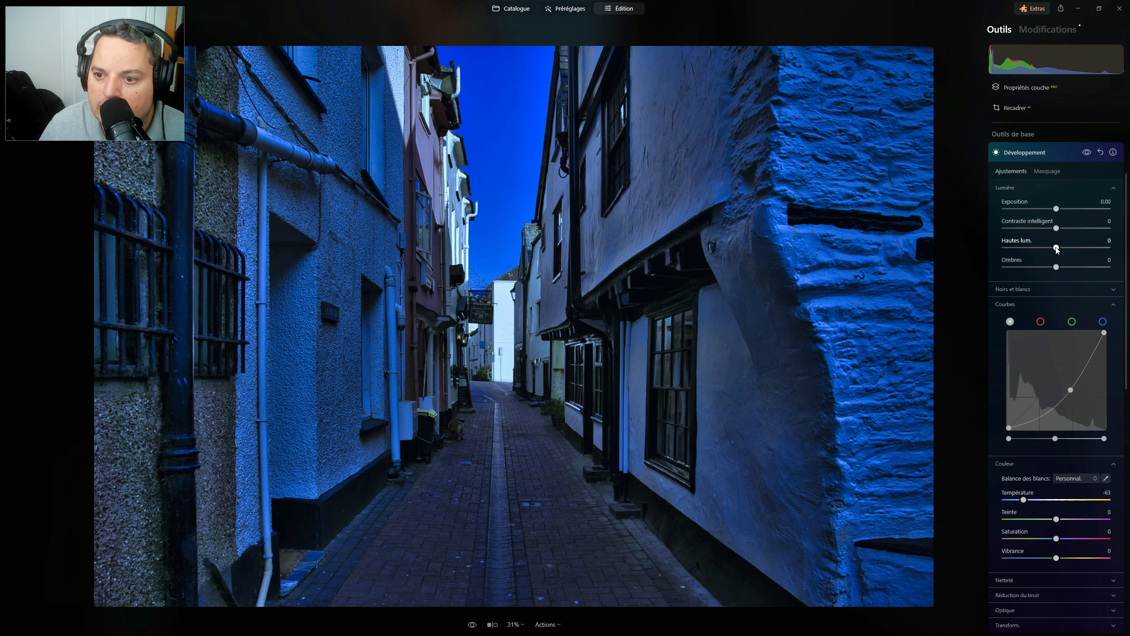
left_click_drag(1056, 248, 1027, 249)
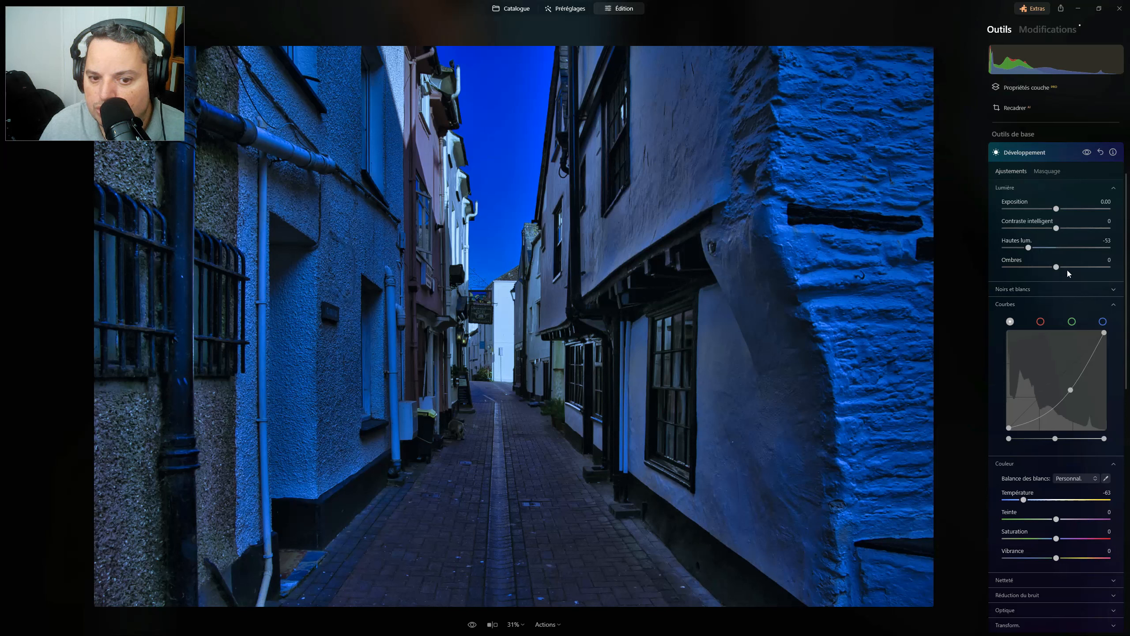
Reset the Développement adjustments and delete that tool from the list of applied edits.
left_click(1099, 152)
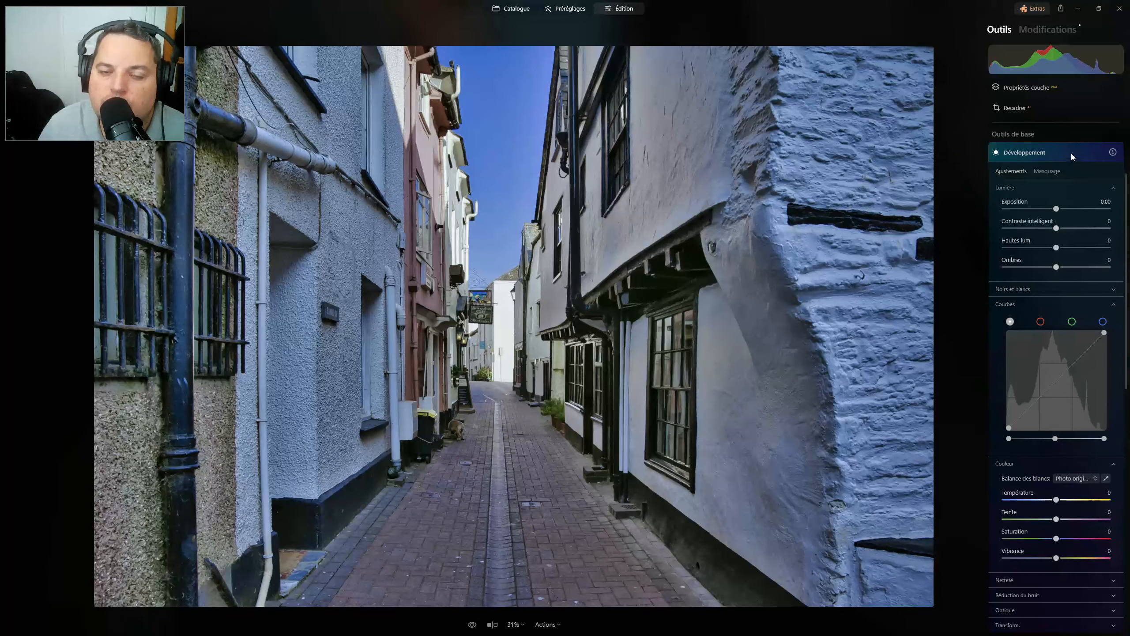
left_click(1023, 152)
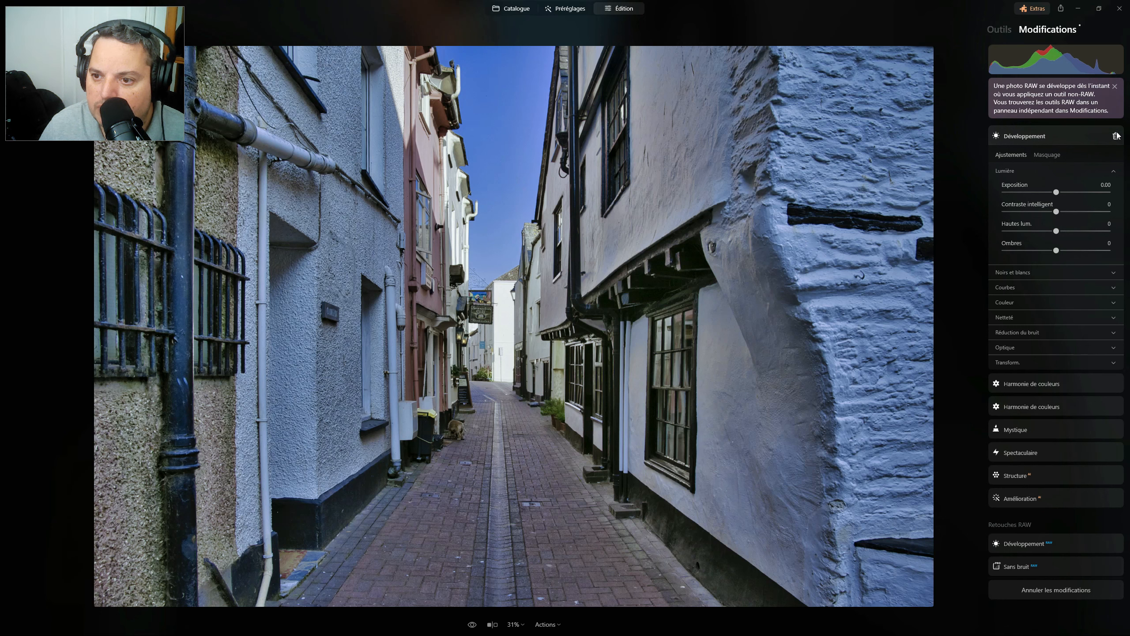
left_click(1116, 136)
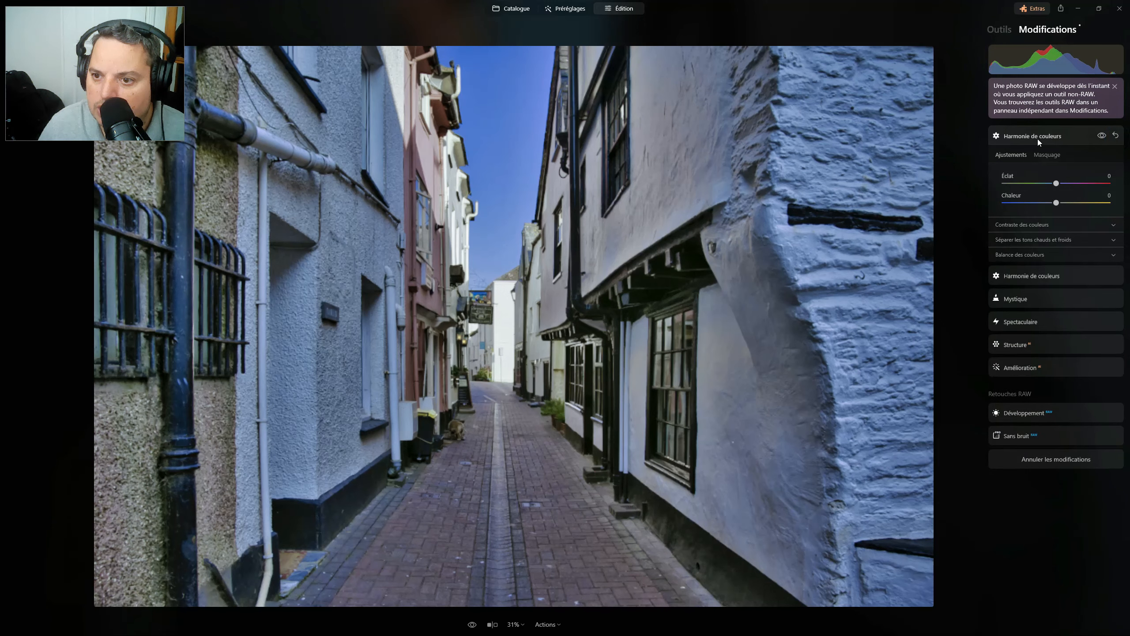
Expand the setting groups of the applied Harmonie de couleurs edit, and reset its Warm and Froides values to 0.
left_click(1029, 224)
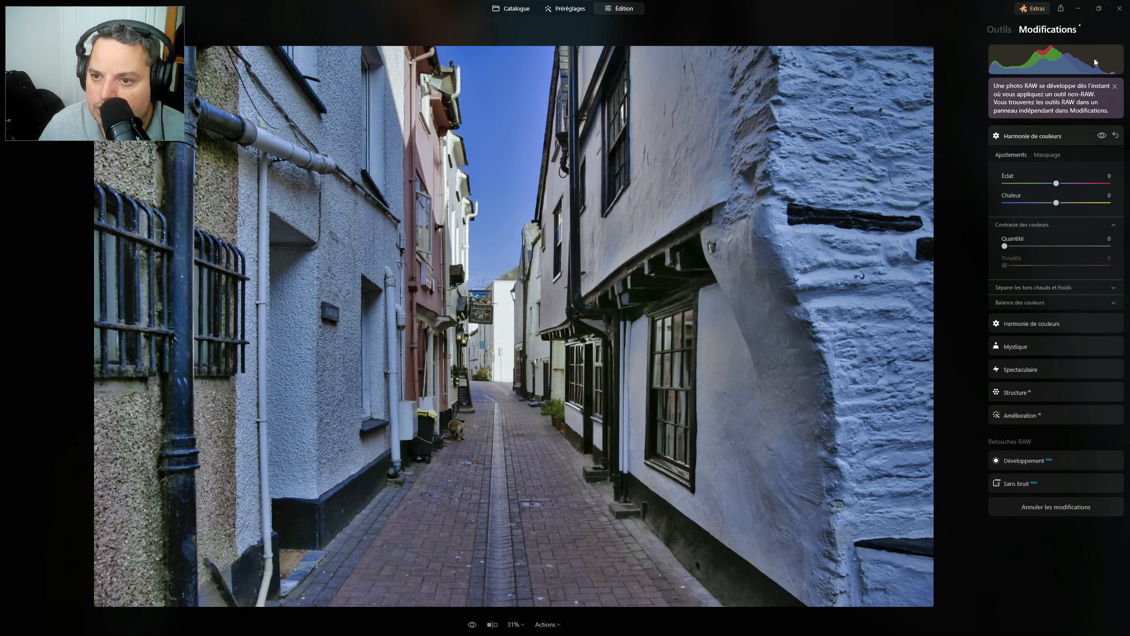
left_click(1023, 287)
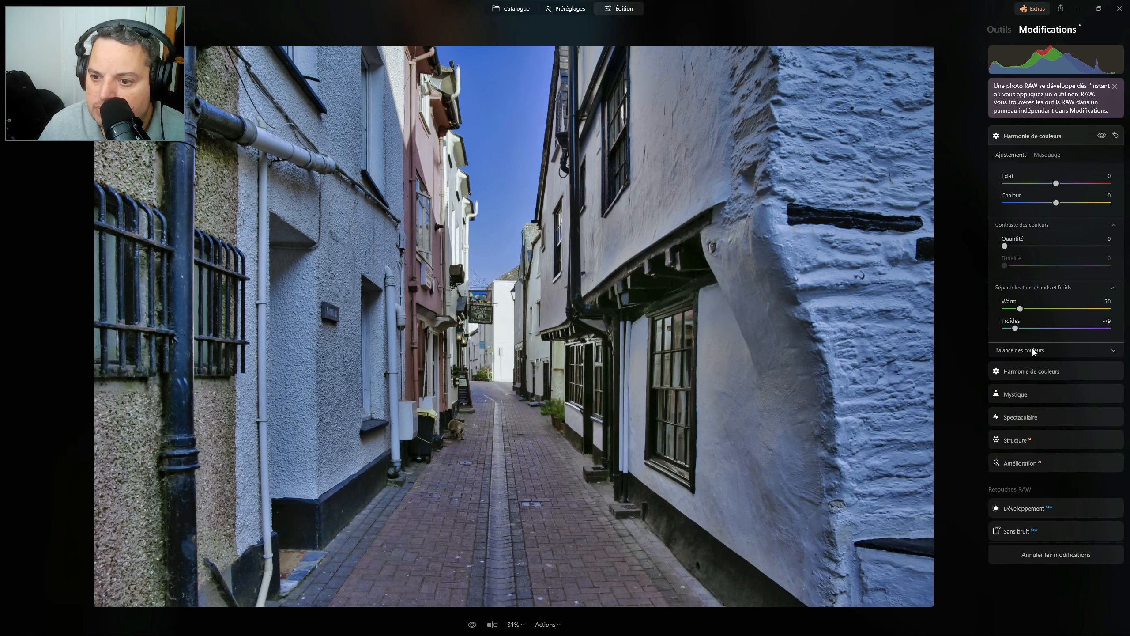
left_click(1032, 348)
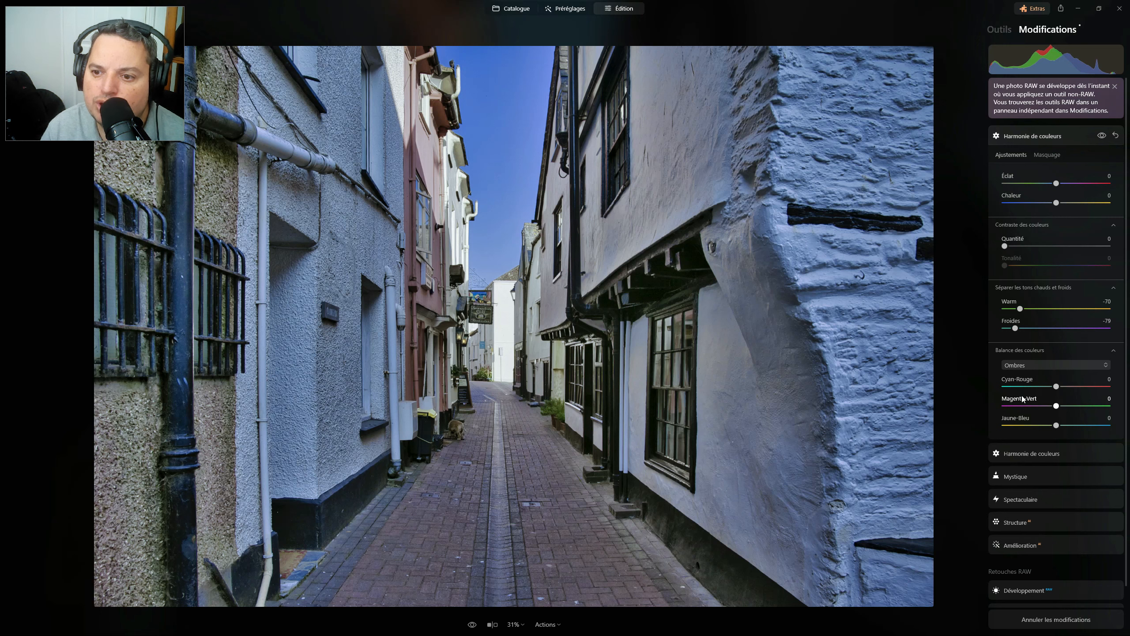
double_click(1020, 308)
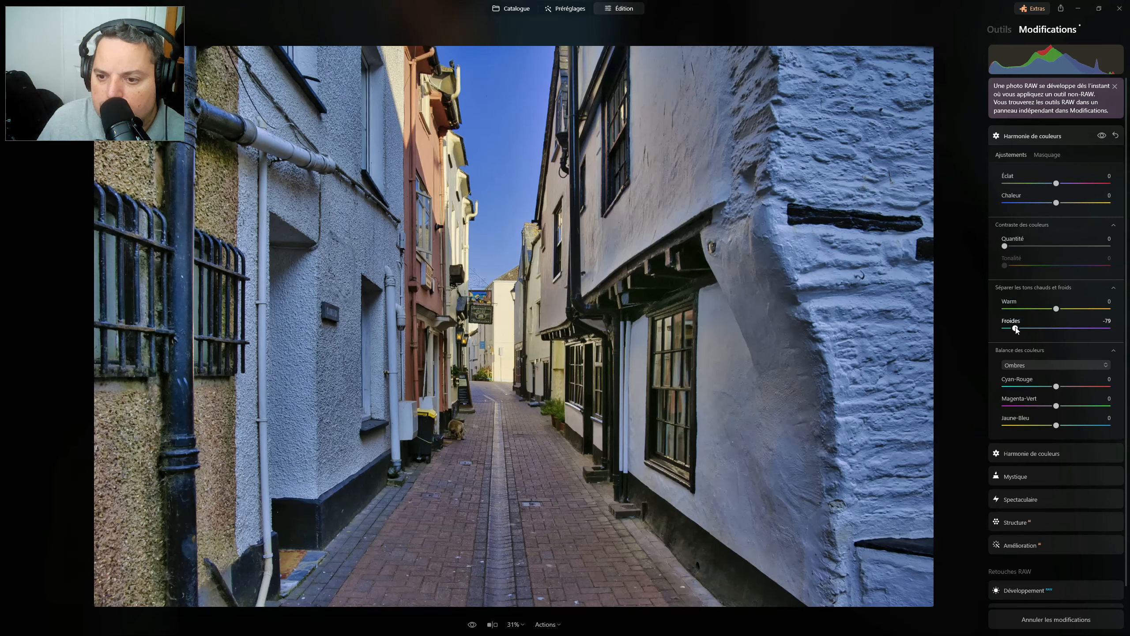
left_click(1016, 329)
double_click(1015, 328)
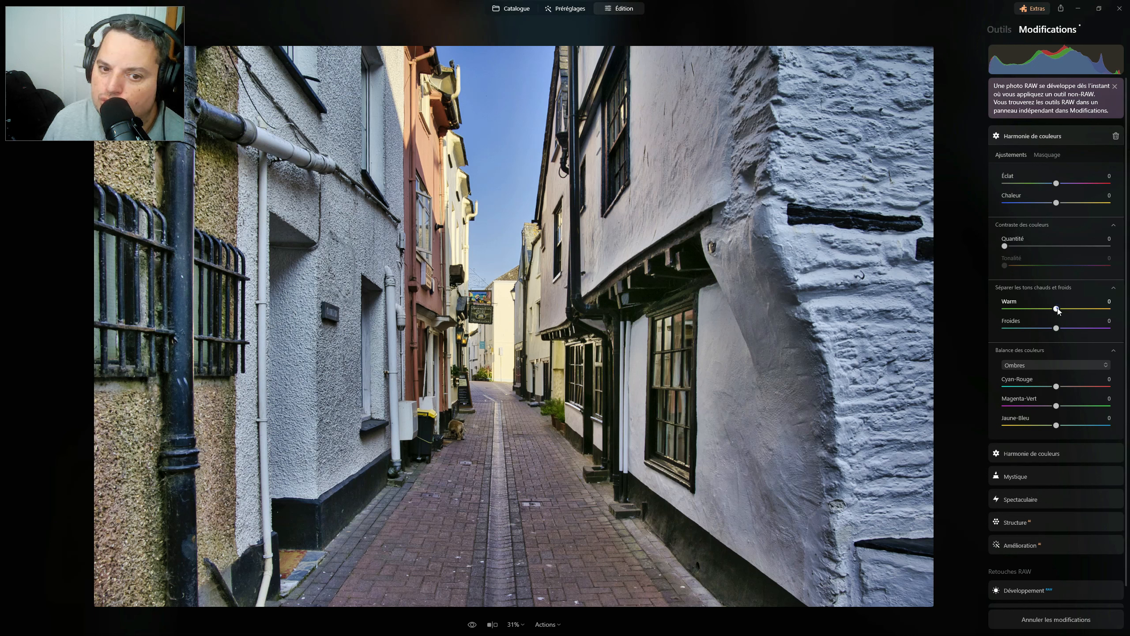
Set Warm to 22, Froides to 15, Éclat to 14 and Chaleur to 22, and compare the photo with and without the effect.
left_click_drag(1057, 310, 1070, 331)
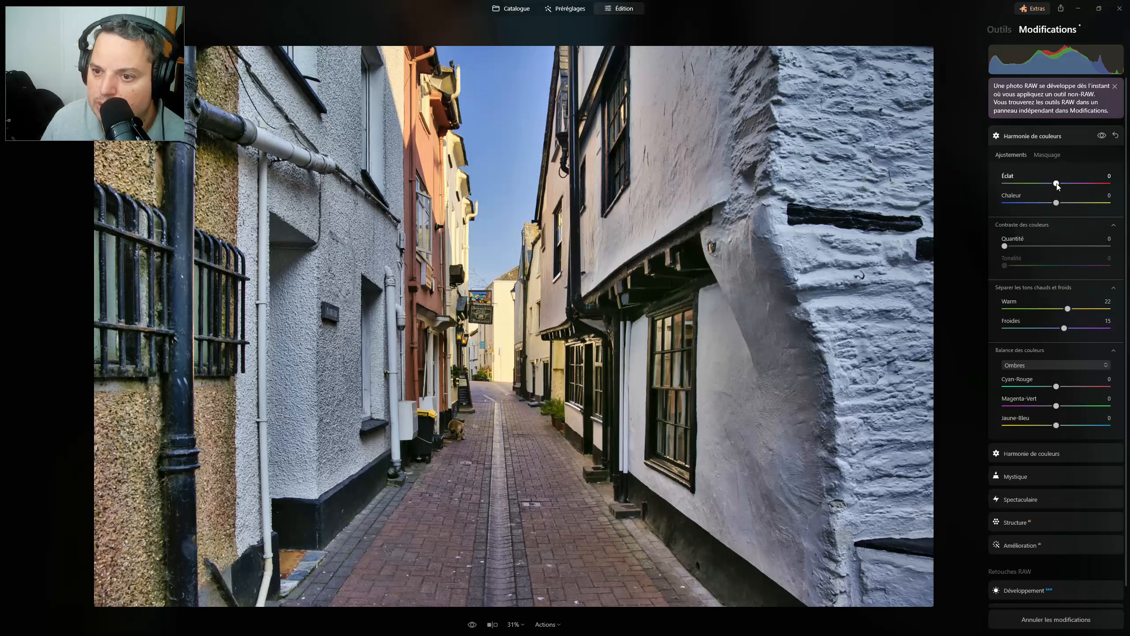
mouse_move(1058, 185)
left_mouse_down()
mouse_move(1075, 194)
mouse_move(1064, 185)
mouse_move(1067, 203)
left_mouse_up()
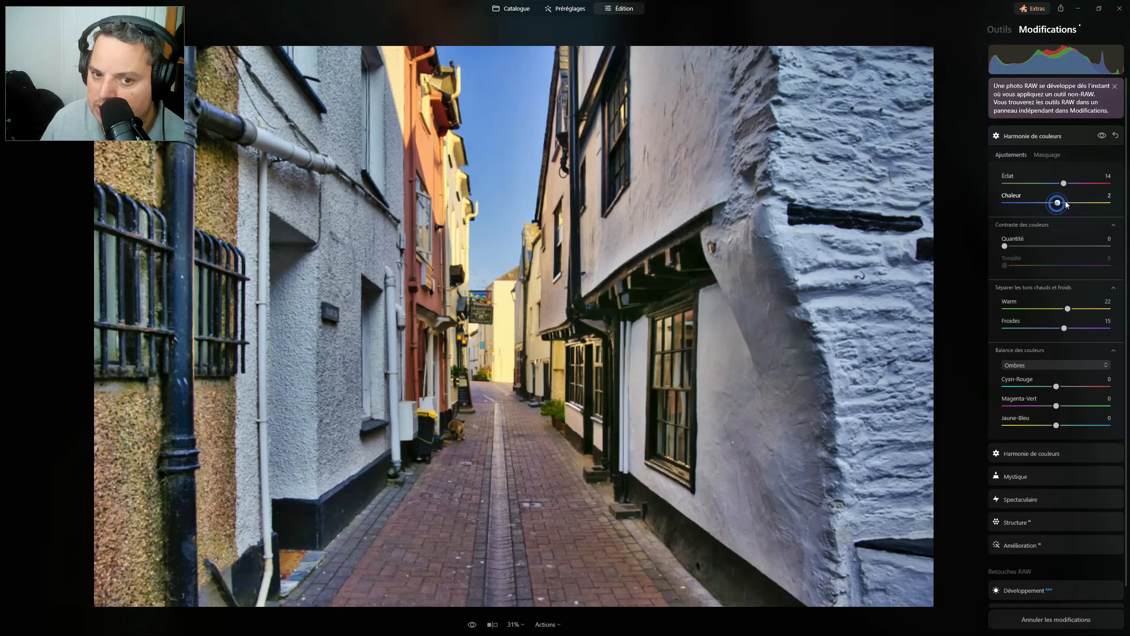
left_click(1102, 136)
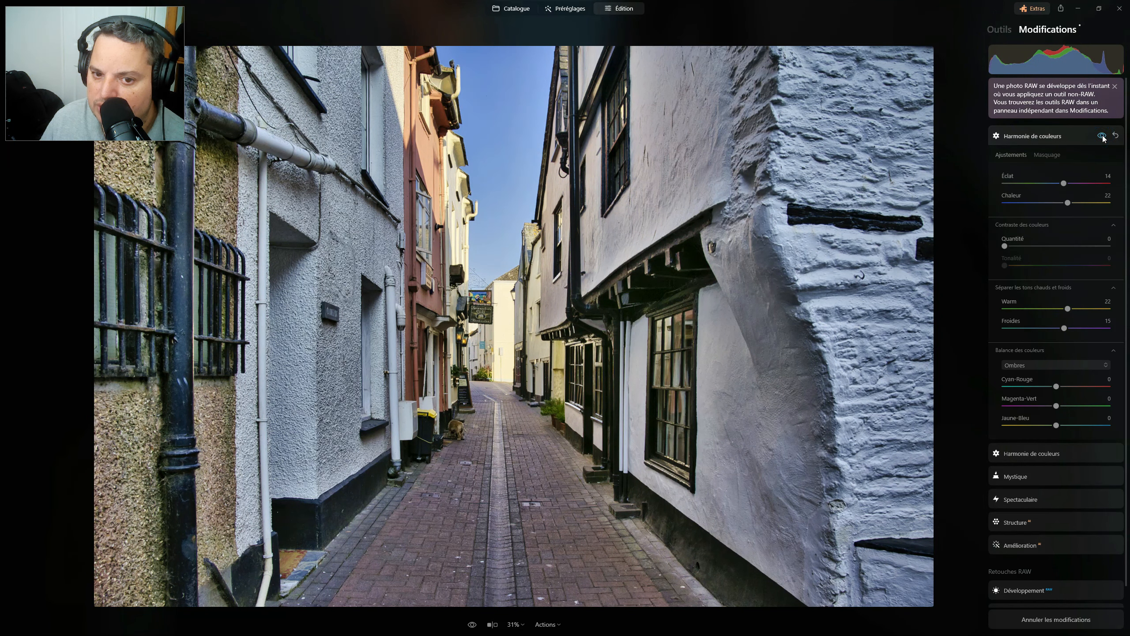
left_click(1102, 136)
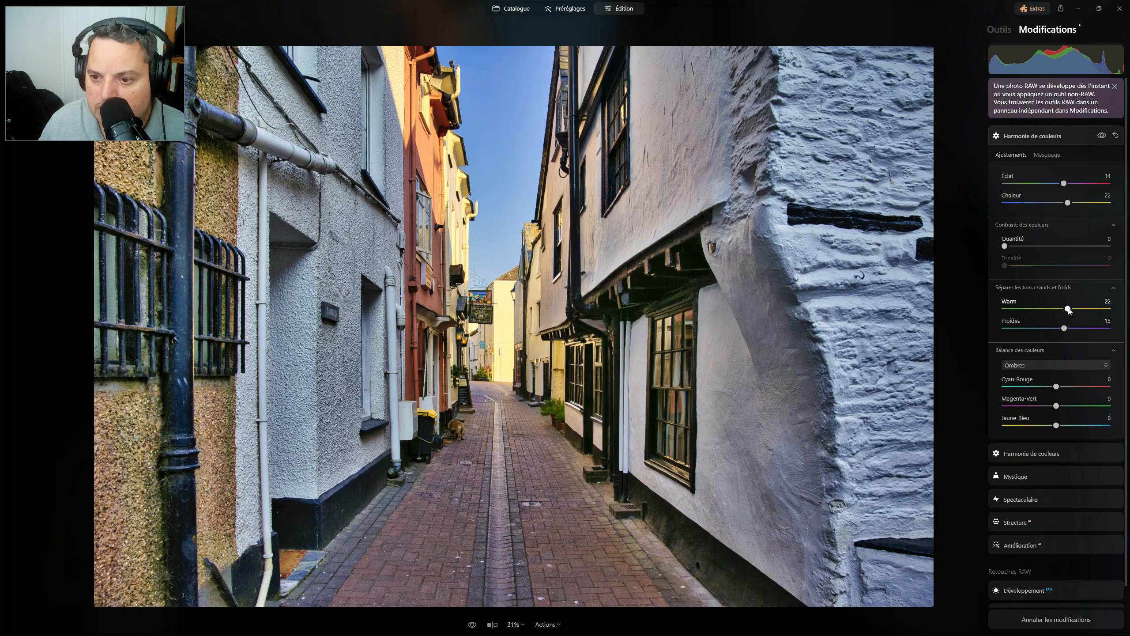
Try opposite warm and cool tone shifts in the Harmonie de couleurs edit, settling on Warm 8 and Froides -20.
left_click_drag(1069, 311, 1083, 330)
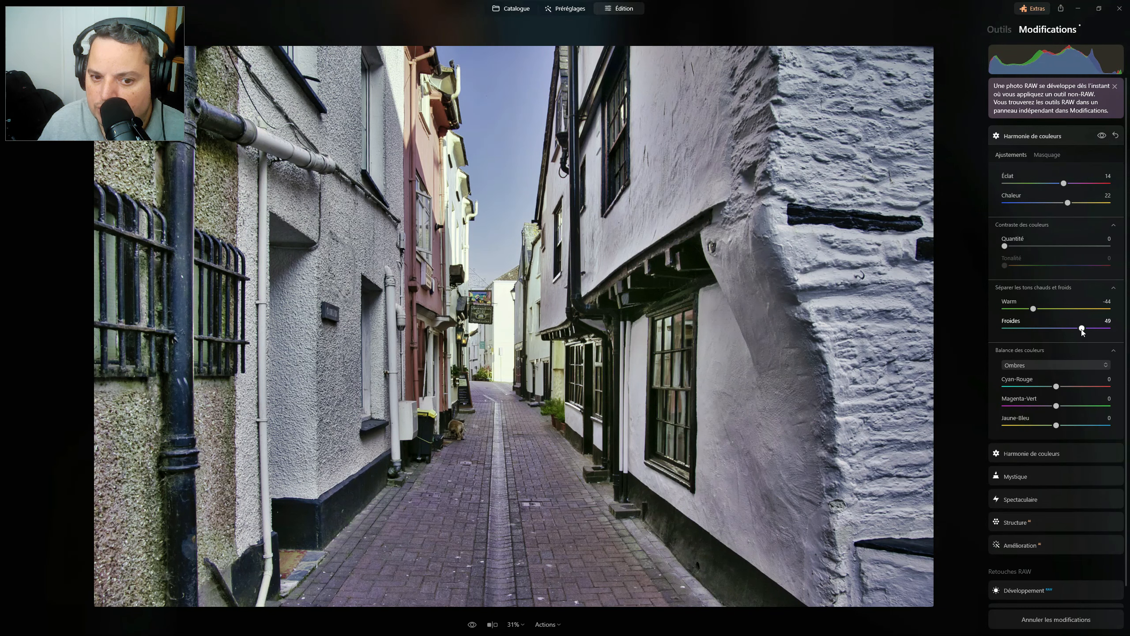
left_click_drag(1082, 330, 1045, 328)
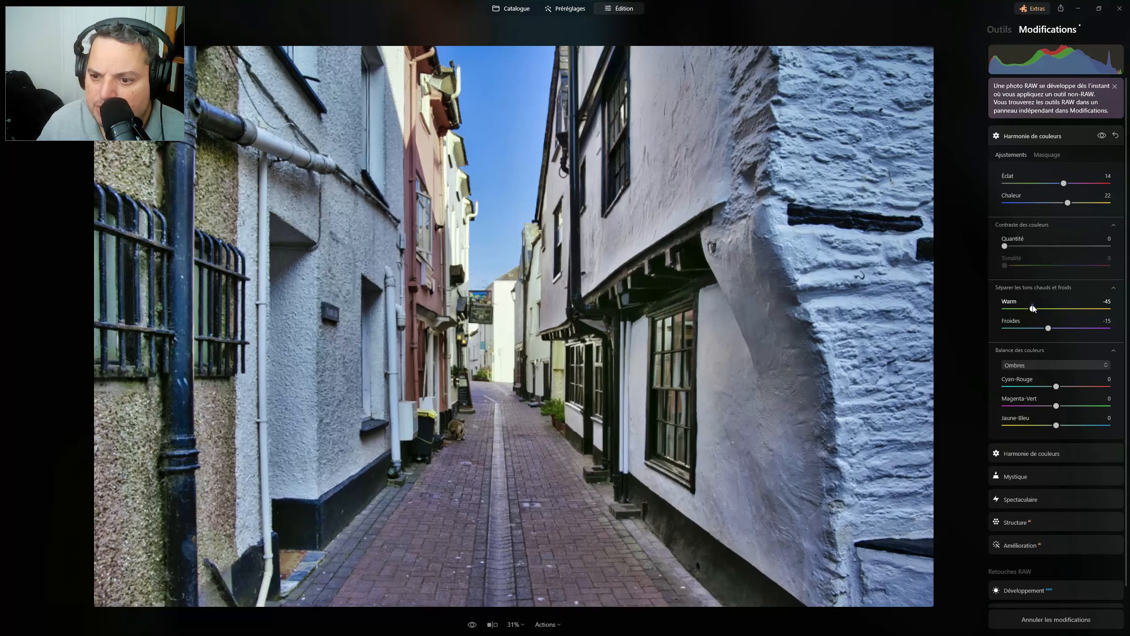
left_click(1033, 308)
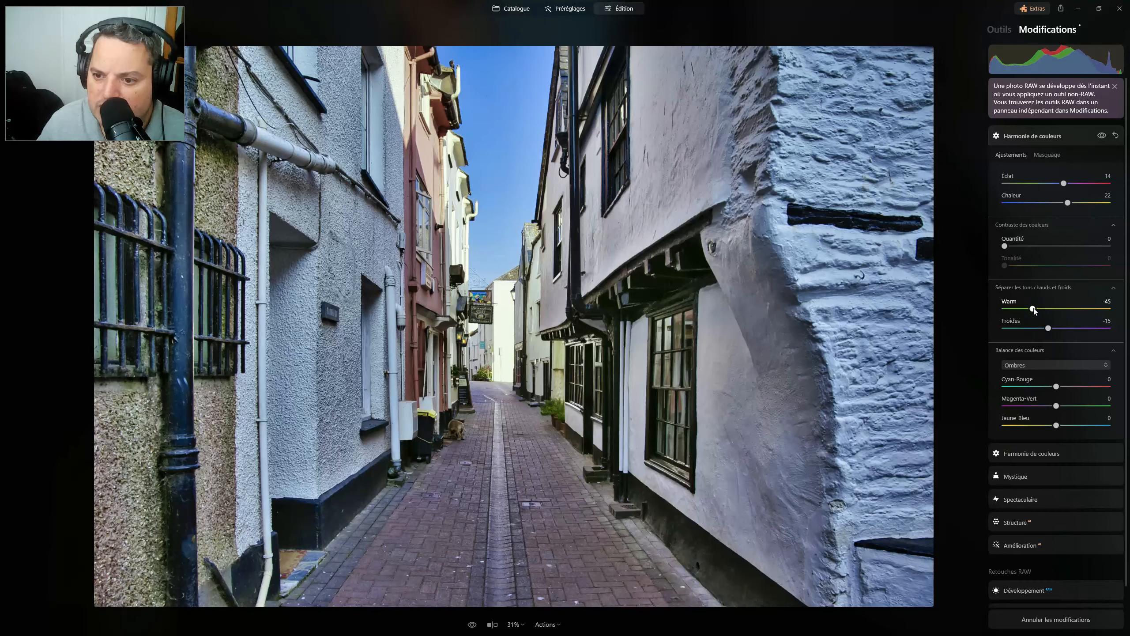
left_click_drag(1033, 308, 1061, 308)
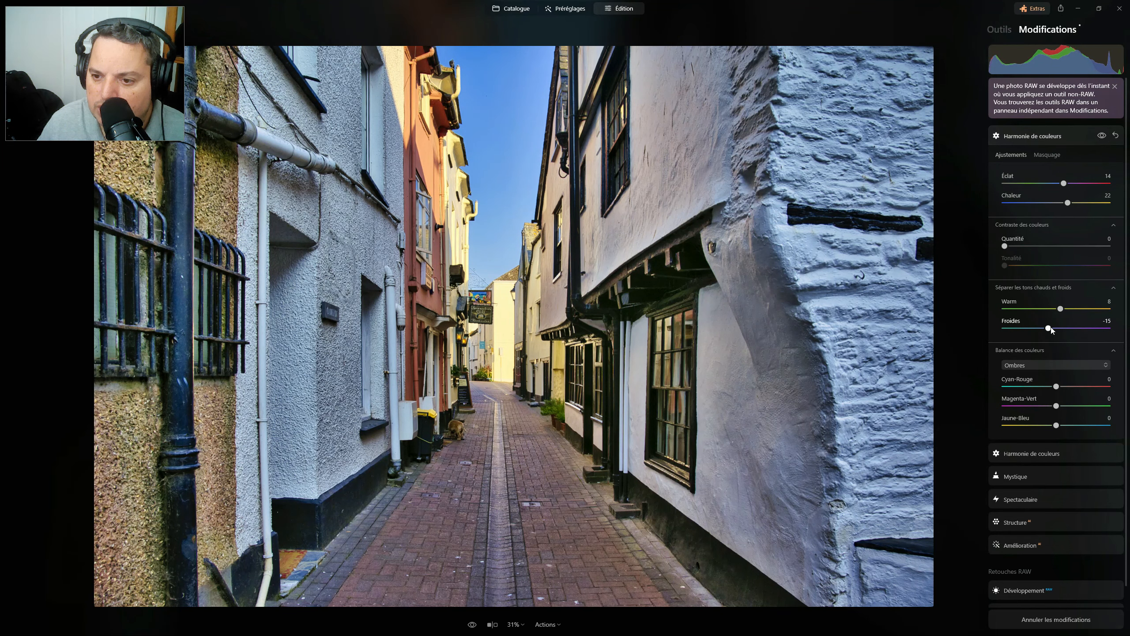
mouse_move(1049, 328)
left_mouse_down()
mouse_move(1035, 329)
mouse_move(1044, 328)
left_mouse_up()
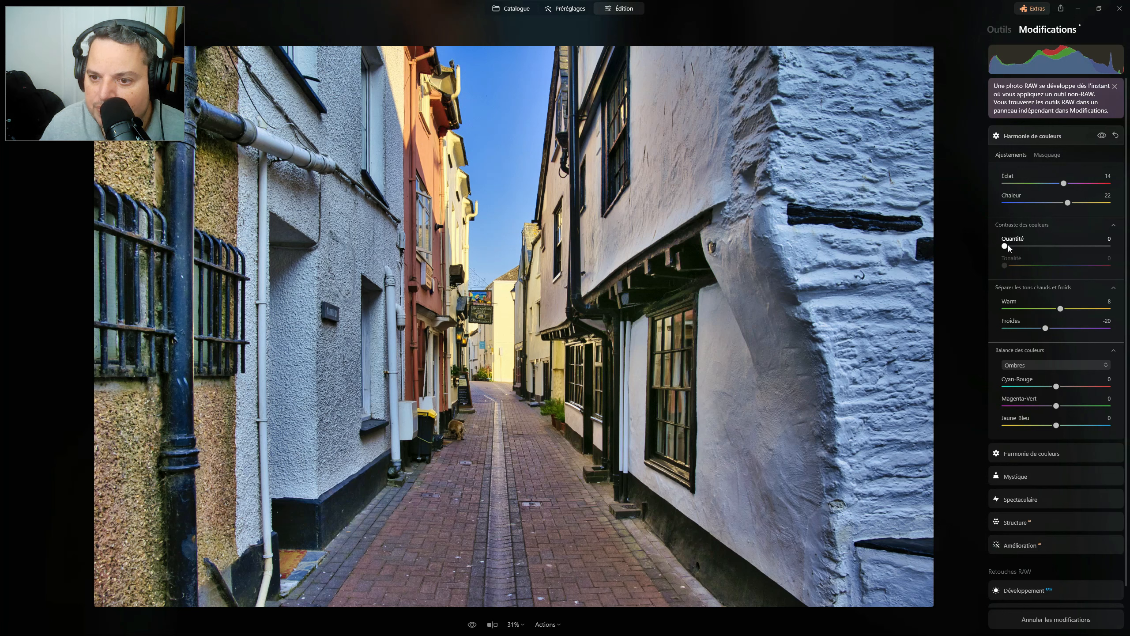
Set the colour contrast to Quantité 19 and Tonalité 49, and compare the photo with and without the effect.
mouse_move(1008, 245)
left_mouse_down()
mouse_move(1027, 245)
mouse_move(1007, 265)
mouse_move(1017, 265)
left_mouse_up()
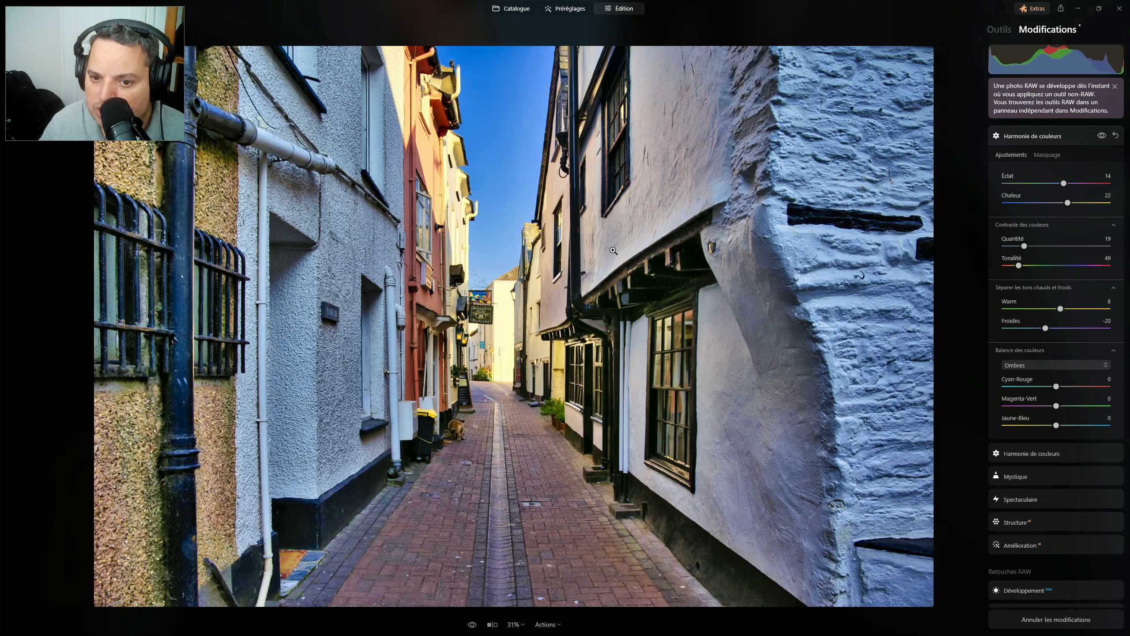
left_click(1103, 136)
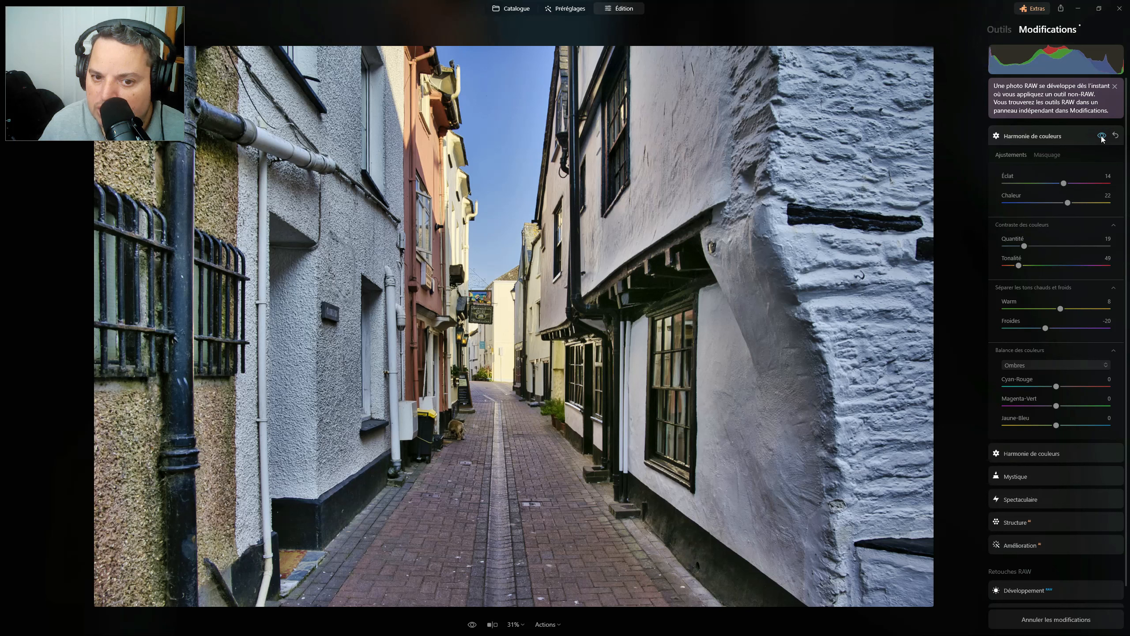
left_click(1102, 136)
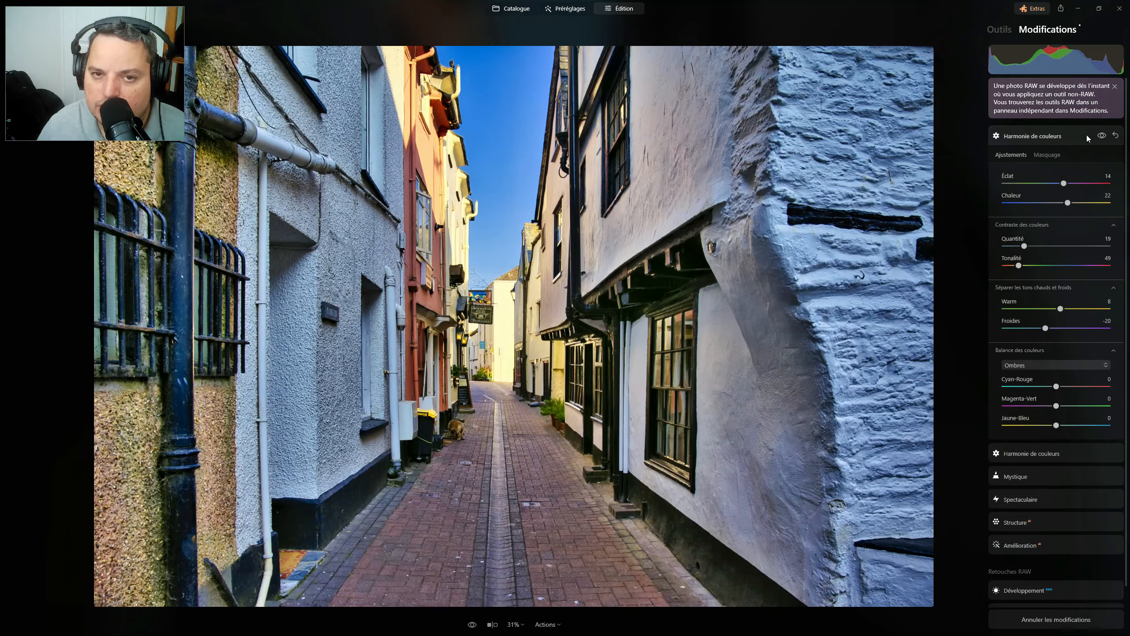
Balance the Ombres colours with Jaune-Bleu at 13, Magenta-Vert at -11 and Cyan-Rouge at 5.
left_click(1033, 367)
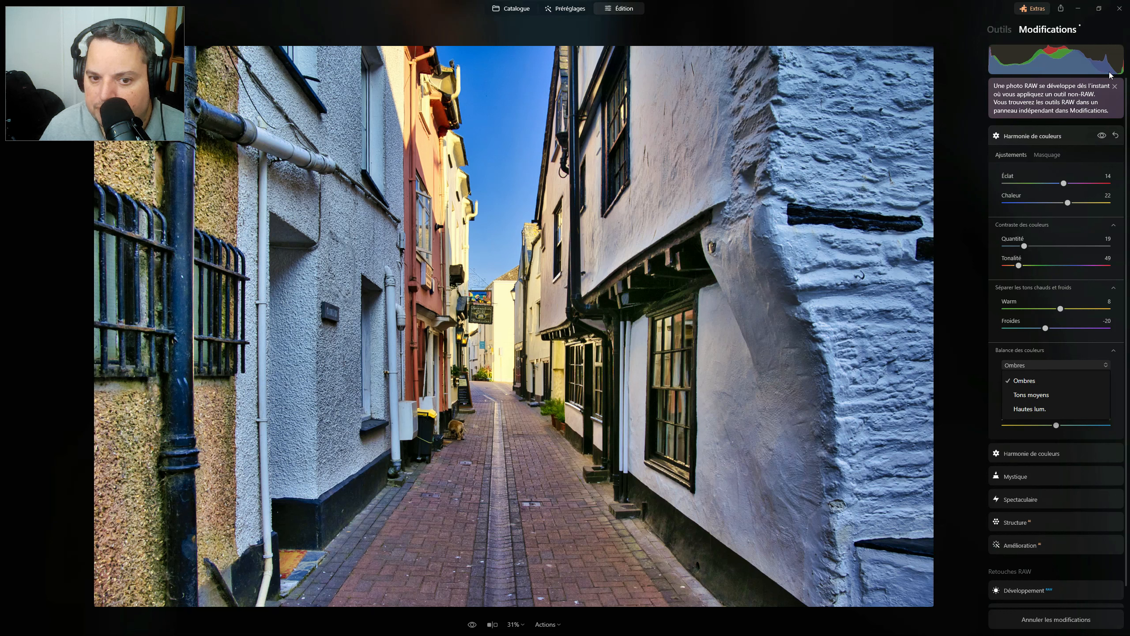
left_click(1018, 380)
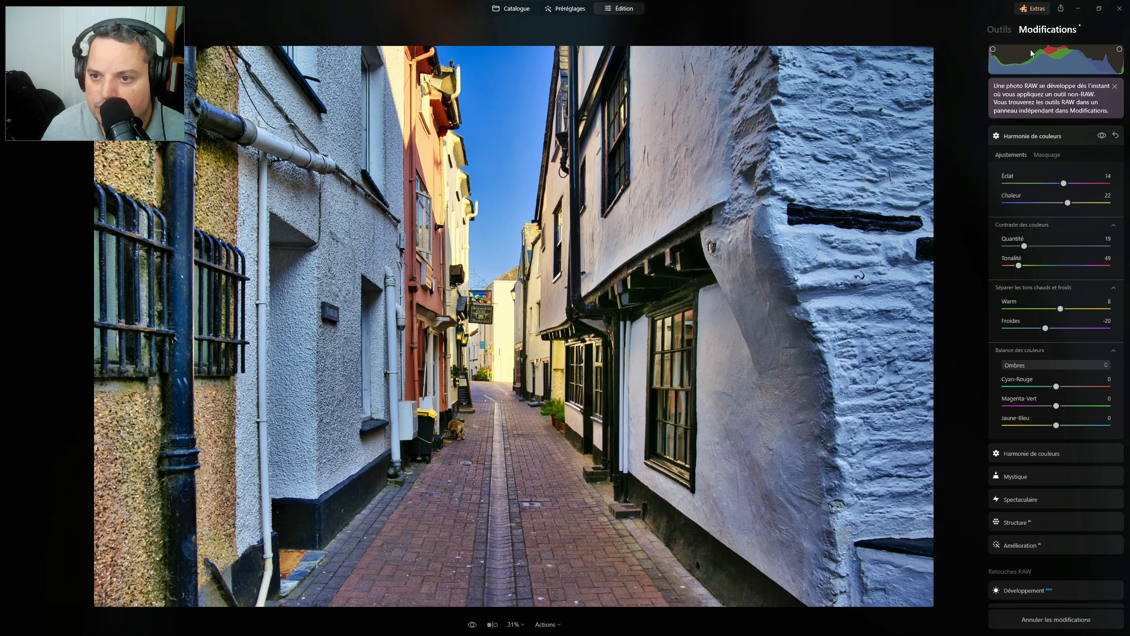
mouse_move(1061, 425)
left_mouse_down()
mouse_move(1072, 420)
mouse_move(1053, 419)
left_mouse_up()
left_click(1063, 425)
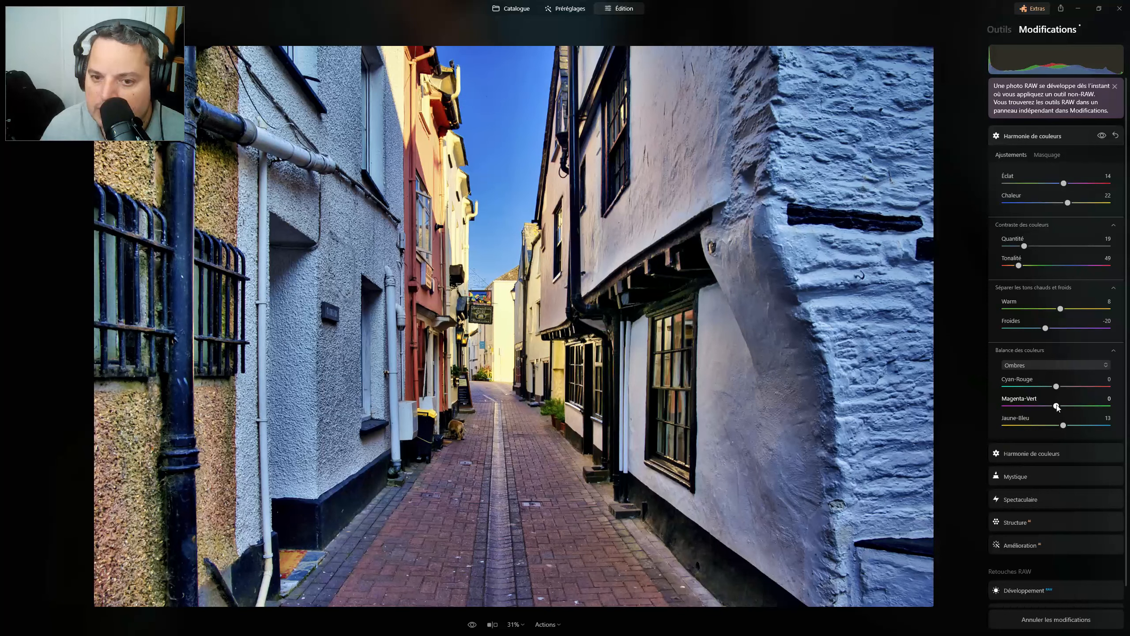
left_click_drag(1058, 406, 1060, 387)
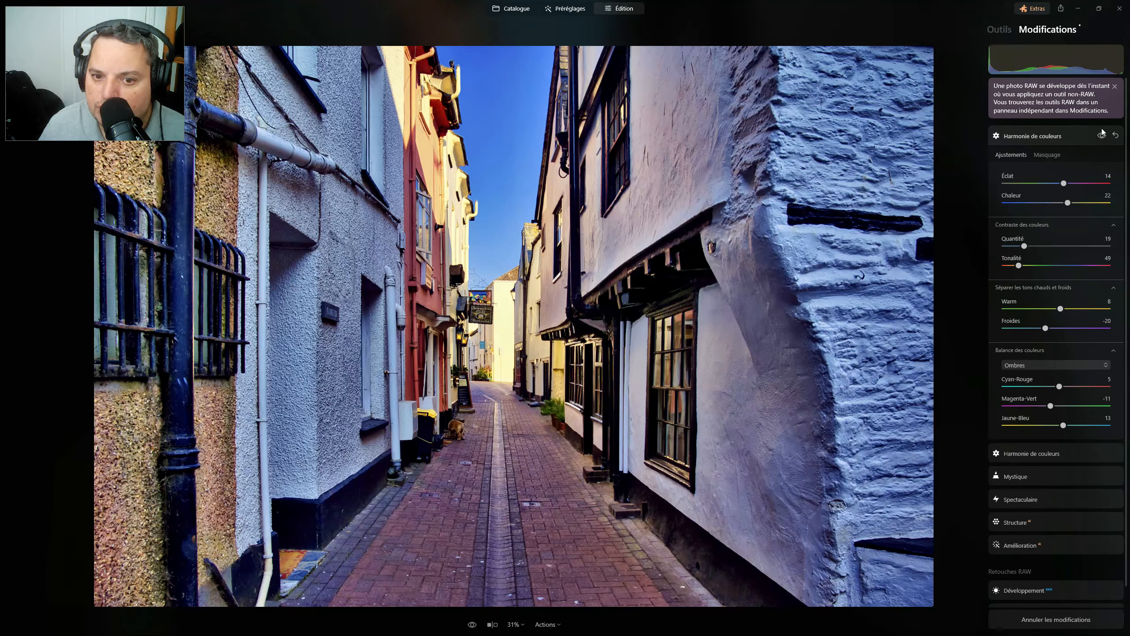
Switch the colour balance to Hautes lum., try and reset Jaune-Bleu, and set Magenta-Vert to -14 and Cyan-Rouge to 2.
left_click(1049, 365)
left_click(1036, 409)
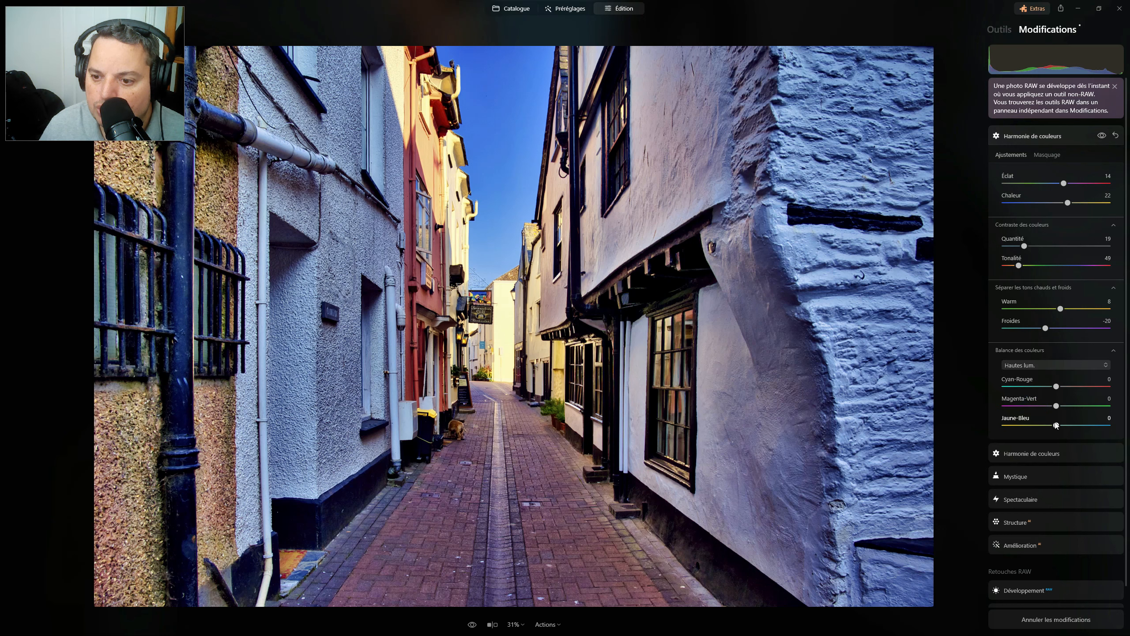
left_click_drag(1057, 425, 1044, 425)
double_click(1045, 426)
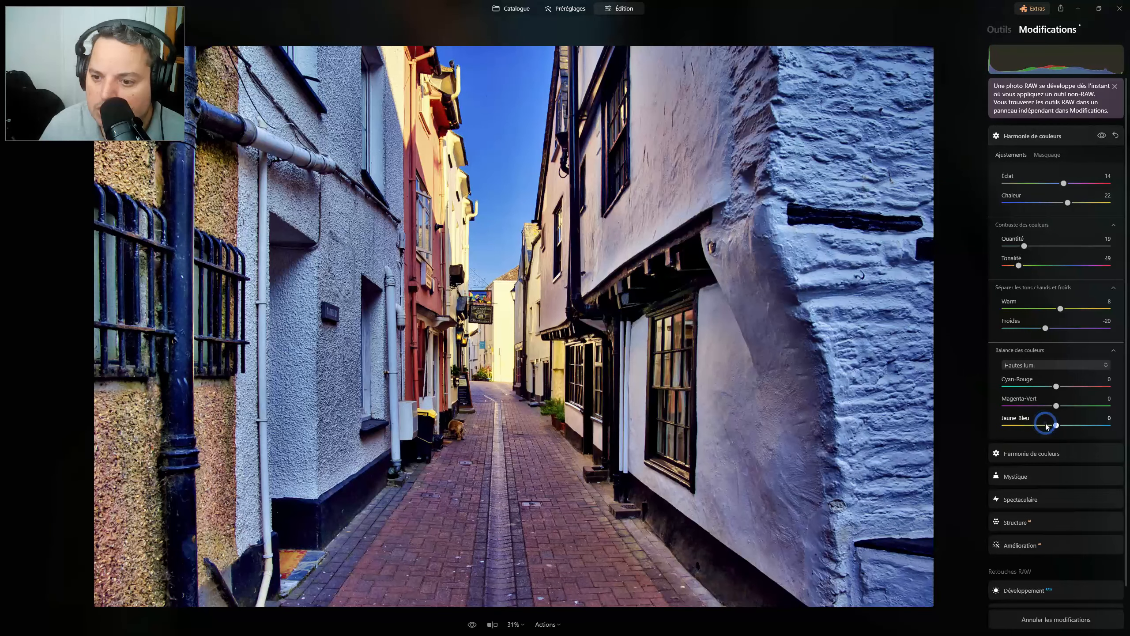
left_click_drag(1057, 407, 1059, 386)
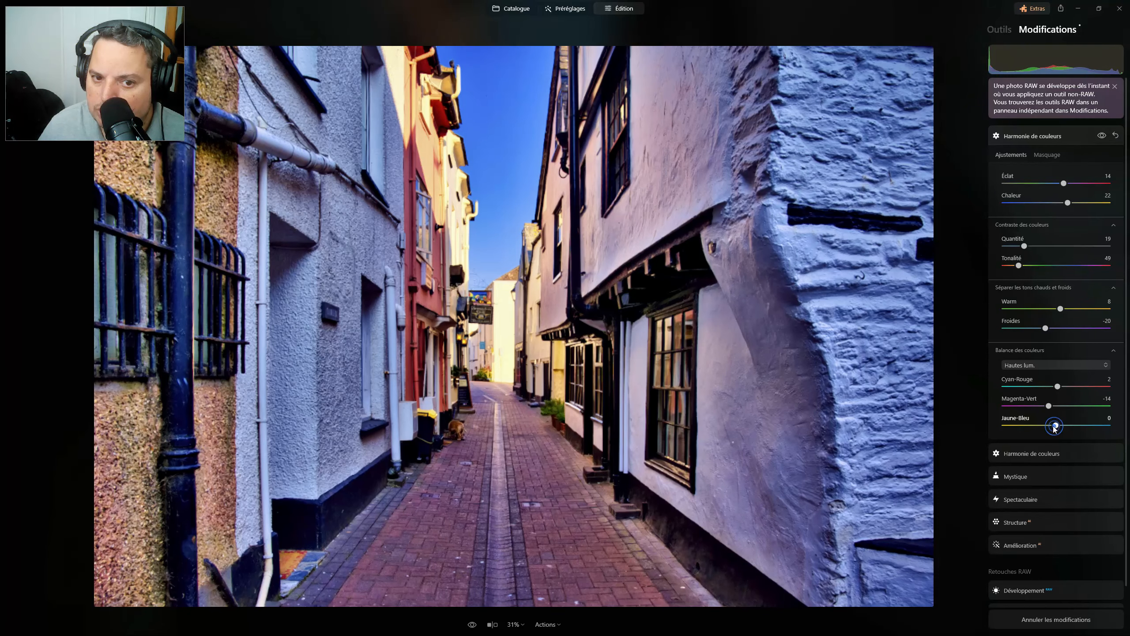
Balance the Tons moyens colours with Magenta-Vert at -22, Jaune-Bleu at -11 and Cyan-Rouge at -20.
left_click(1048, 365)
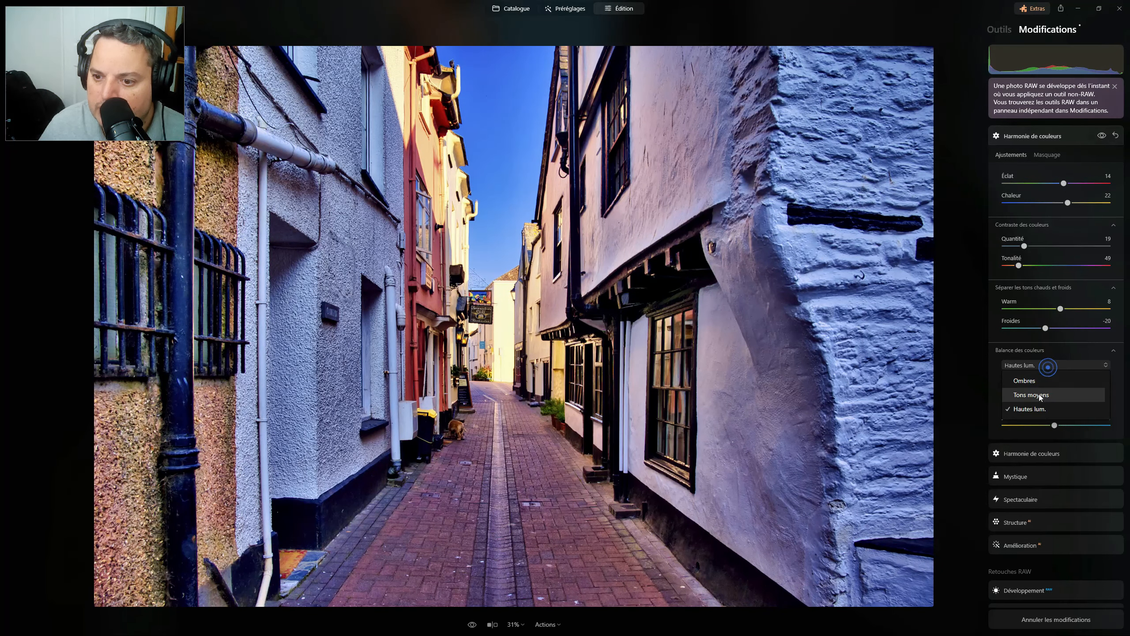
left_click(1039, 395)
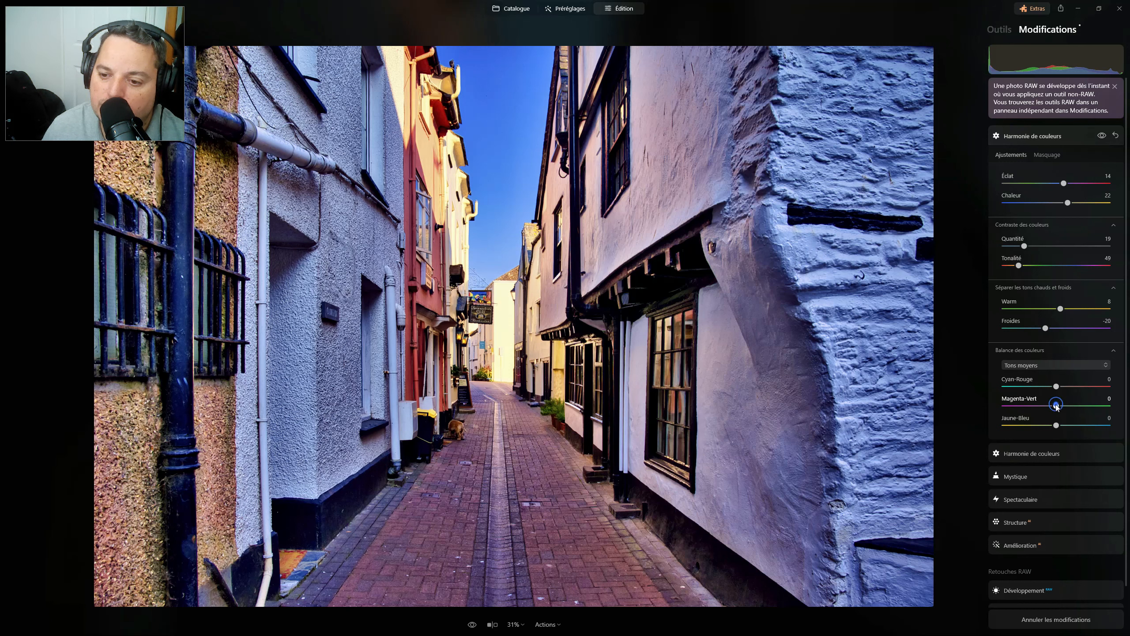
left_click_drag(1057, 405, 1045, 406)
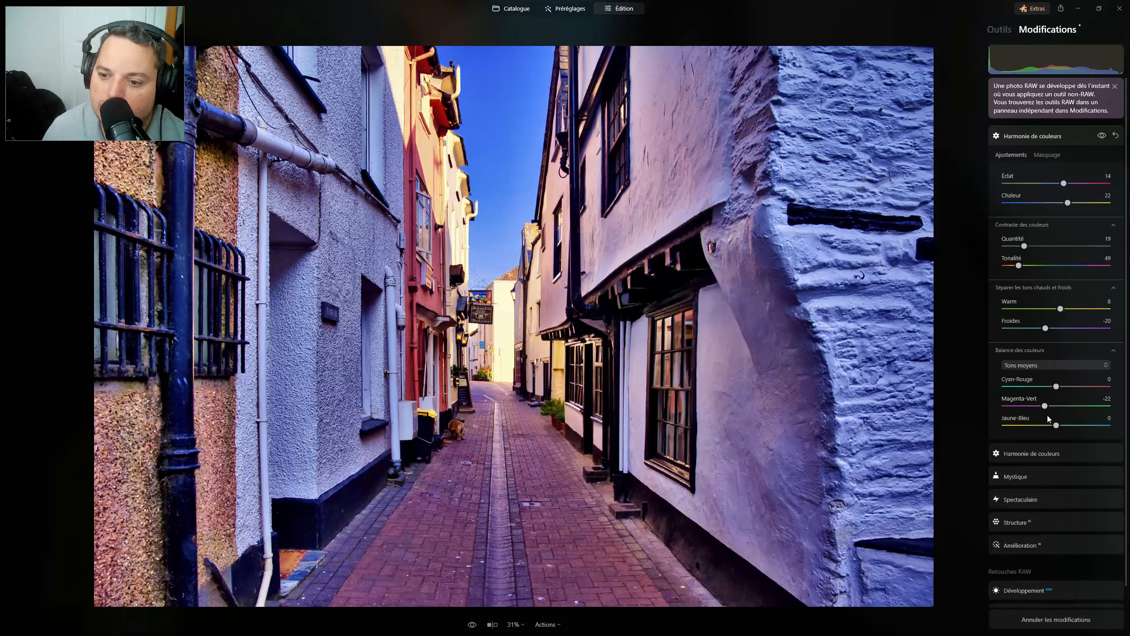
left_click_drag(1056, 424, 1050, 425)
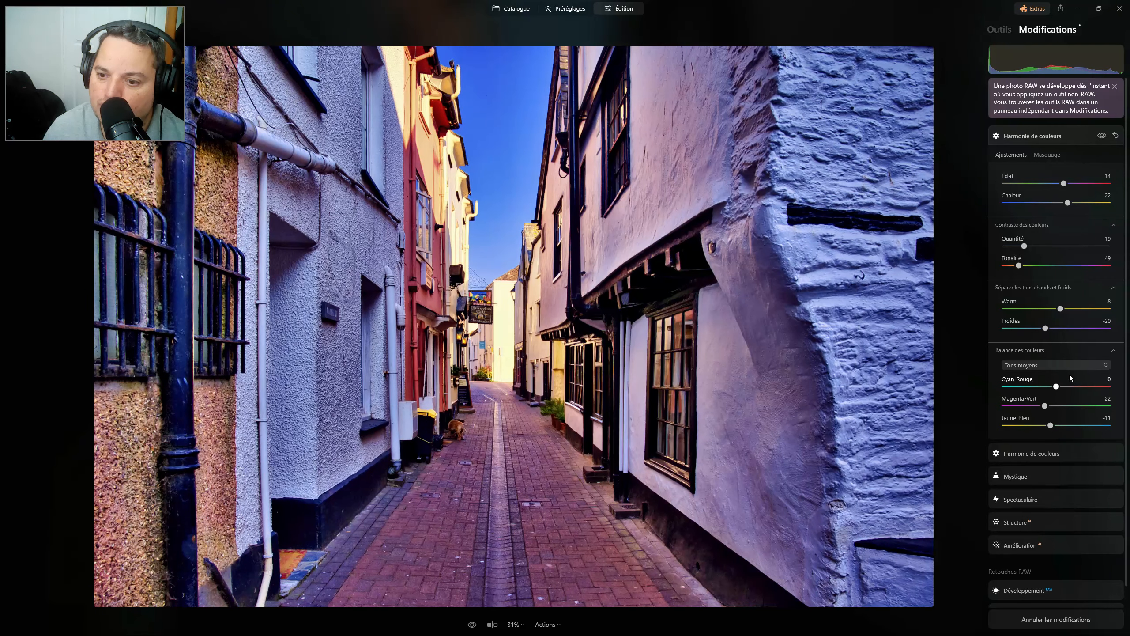
left_click_drag(1053, 386, 1046, 385)
left_click(1064, 385)
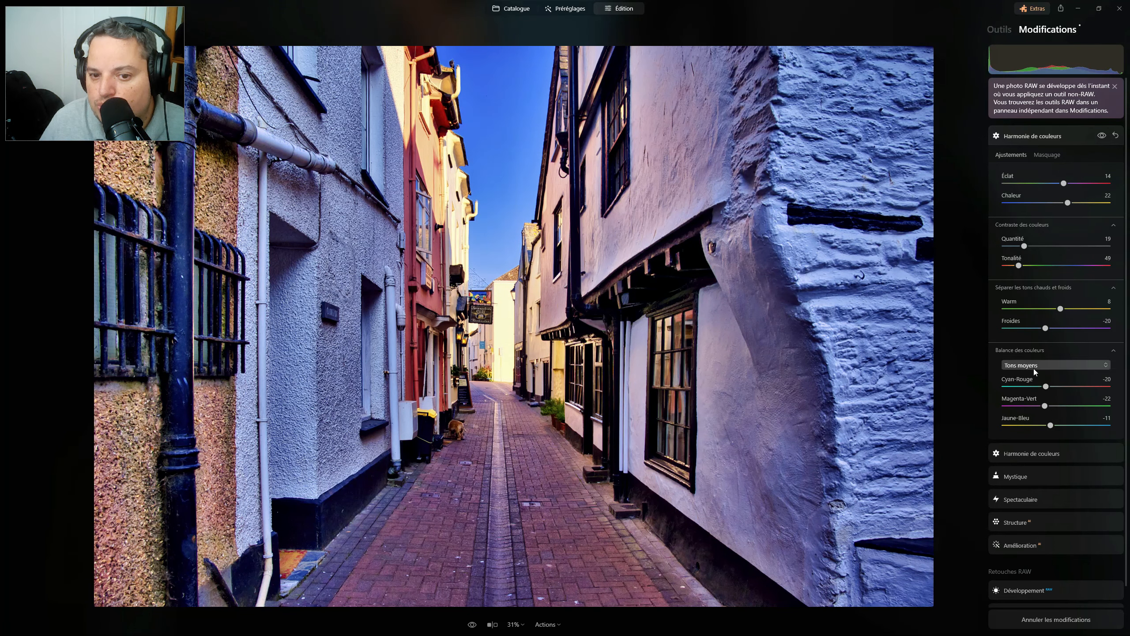
Compare the photo repeatedly with and without the Harmonie de couleurs effect.
left_click(1101, 138)
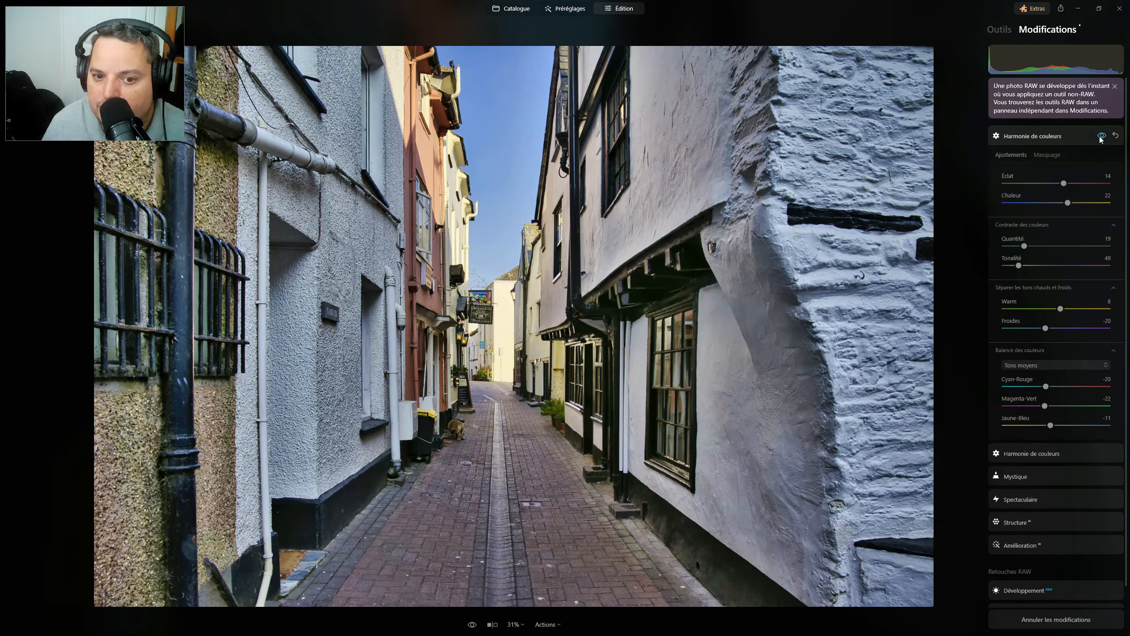
left_click(1101, 138)
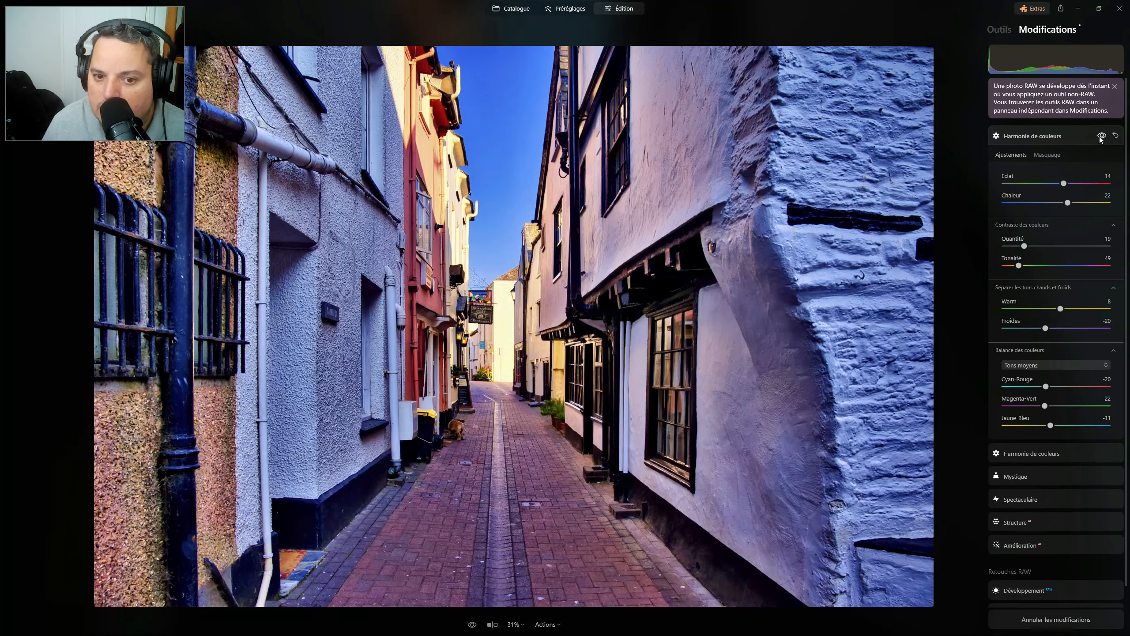
left_click(1100, 137)
left_click(1101, 137)
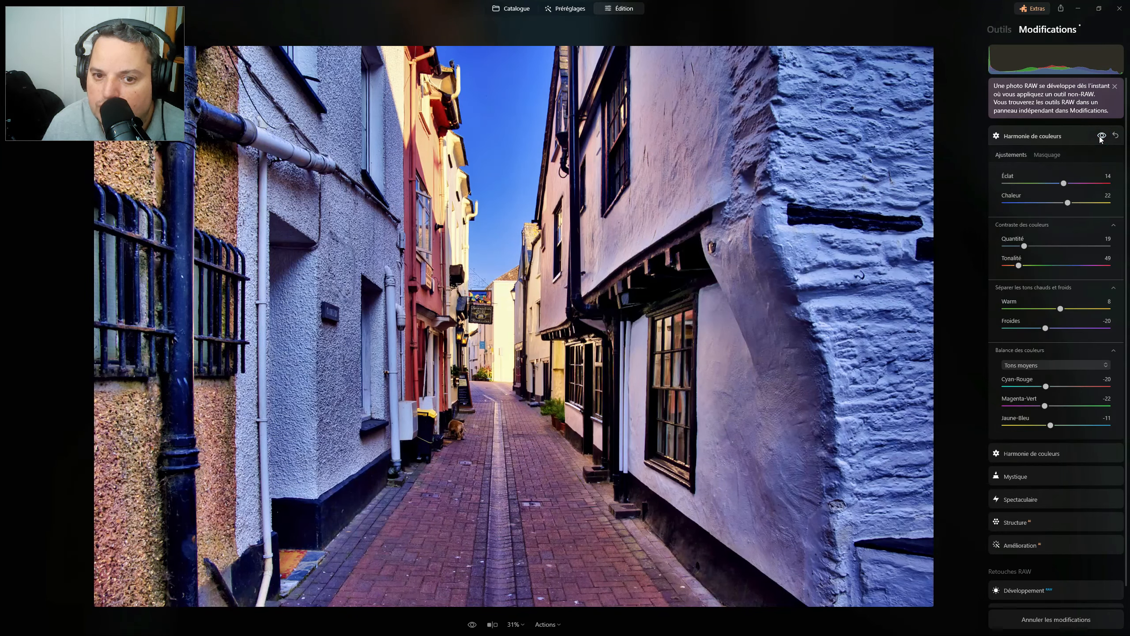
left_click(1100, 136)
left_click(1100, 137)
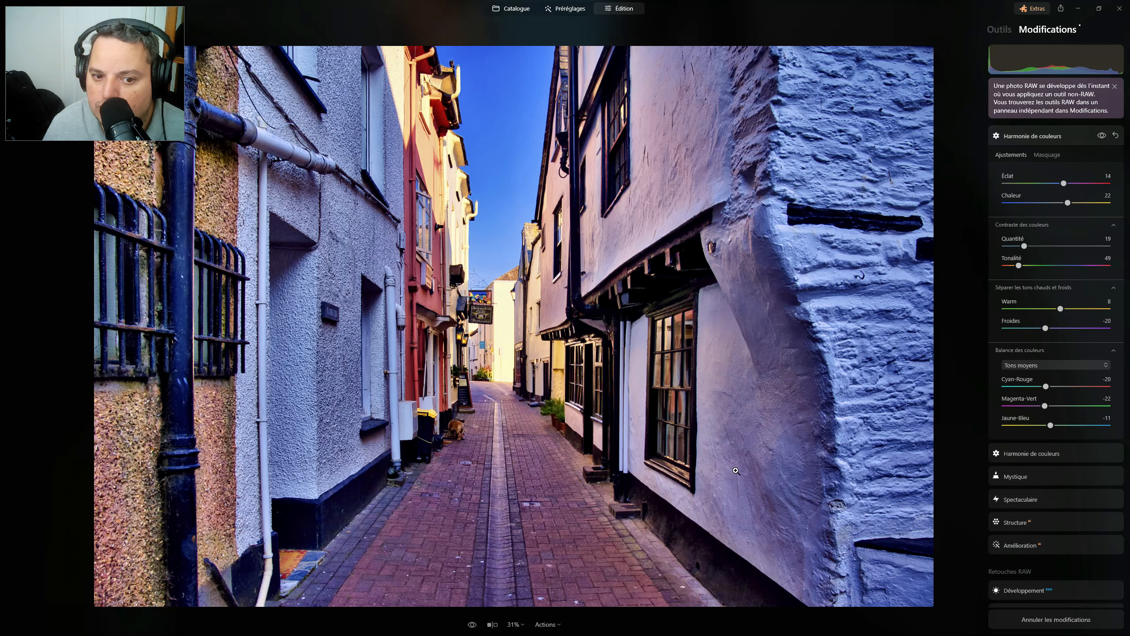
Compare the original and edited photo in the split before/after view, sweeping the divider across the image, and close the comparison.
left_click(493, 625)
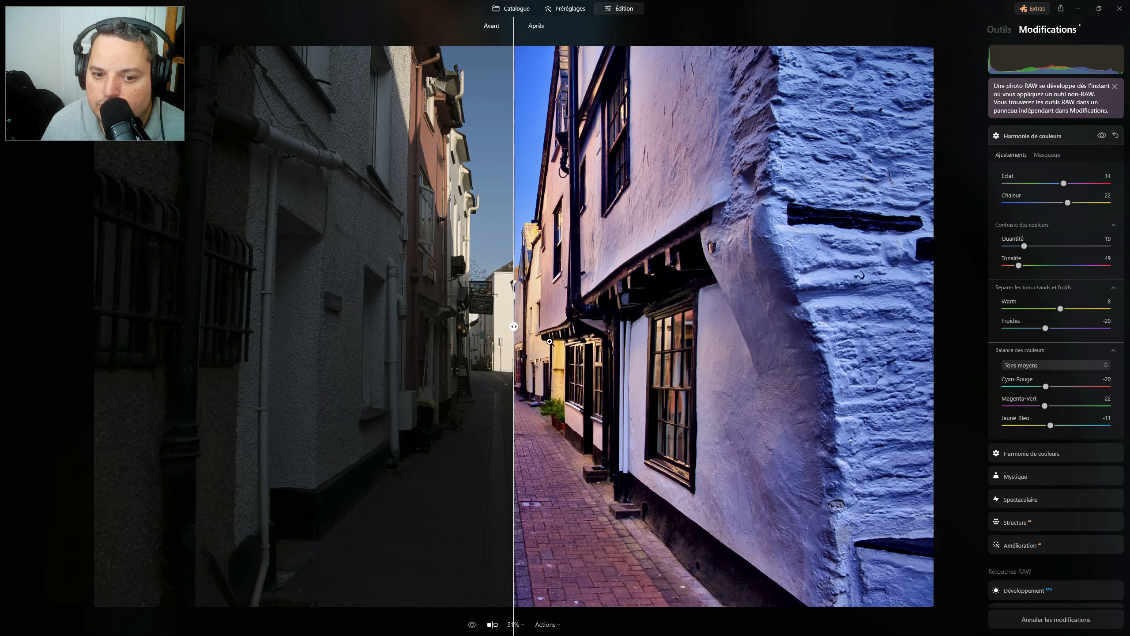
left_click_drag(513, 327, 887, 326)
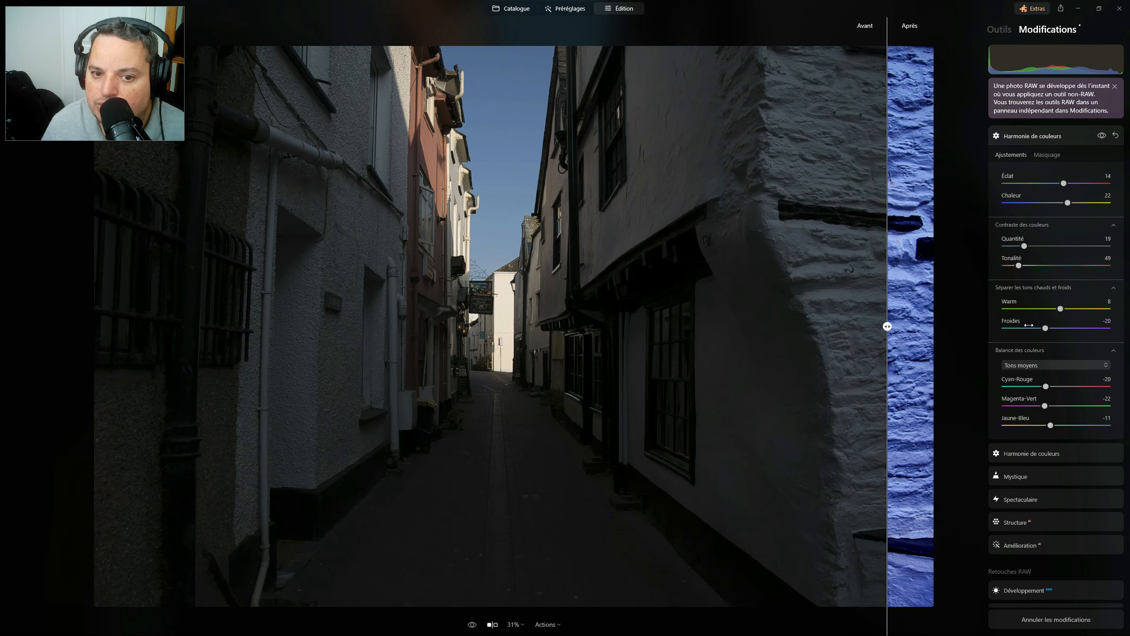
left_click_drag(1028, 324, 46, 320)
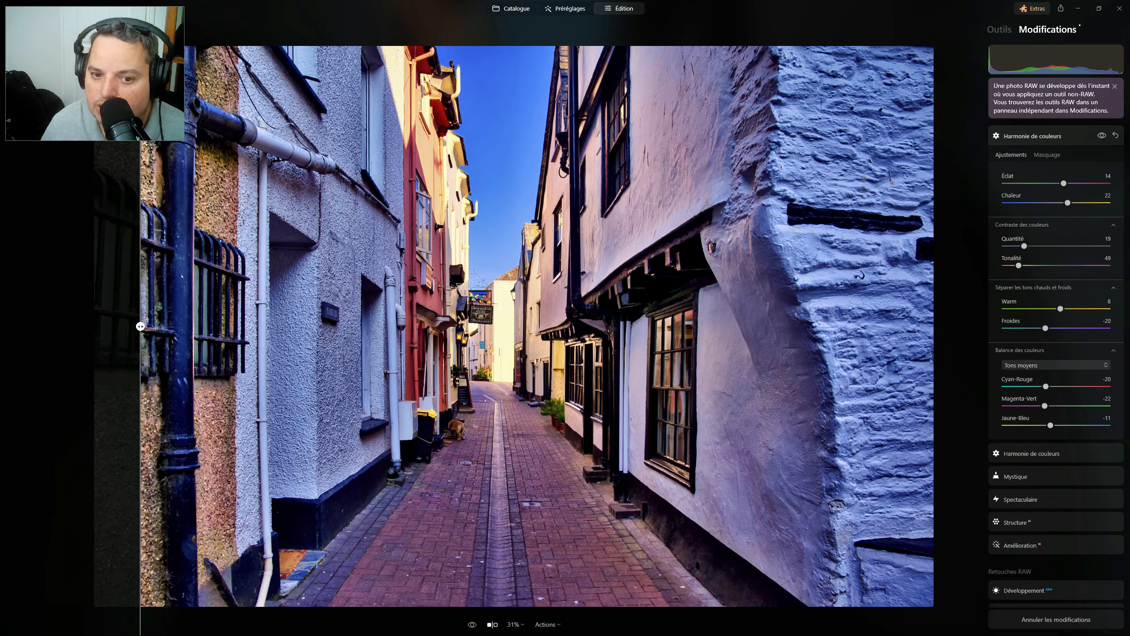
left_click_drag(140, 326, 30, 330)
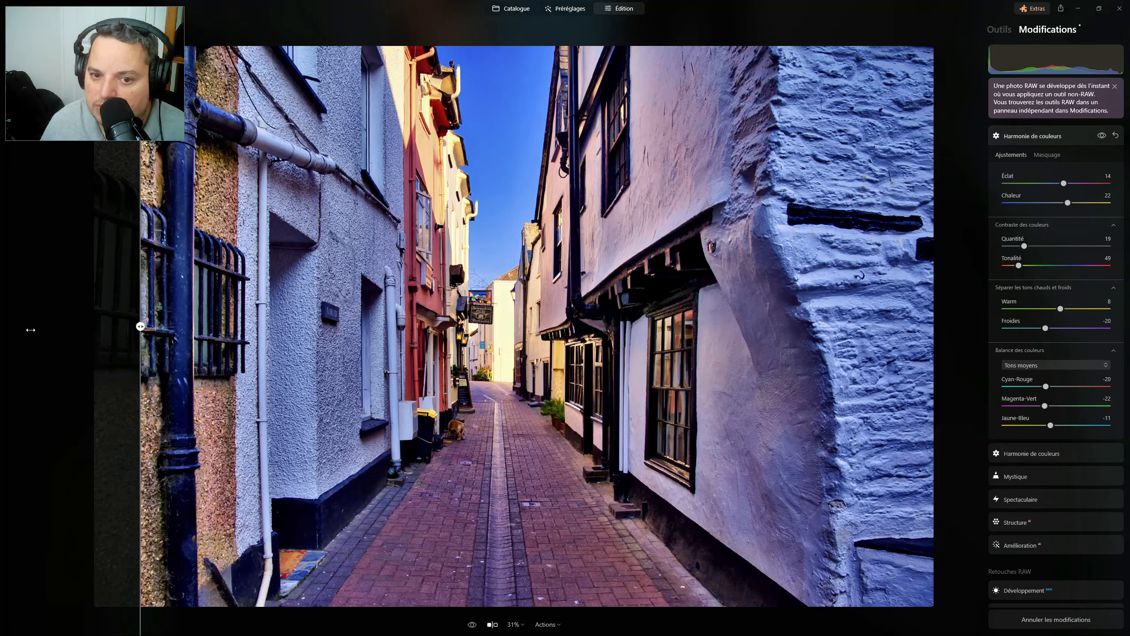
left_click(491, 625)
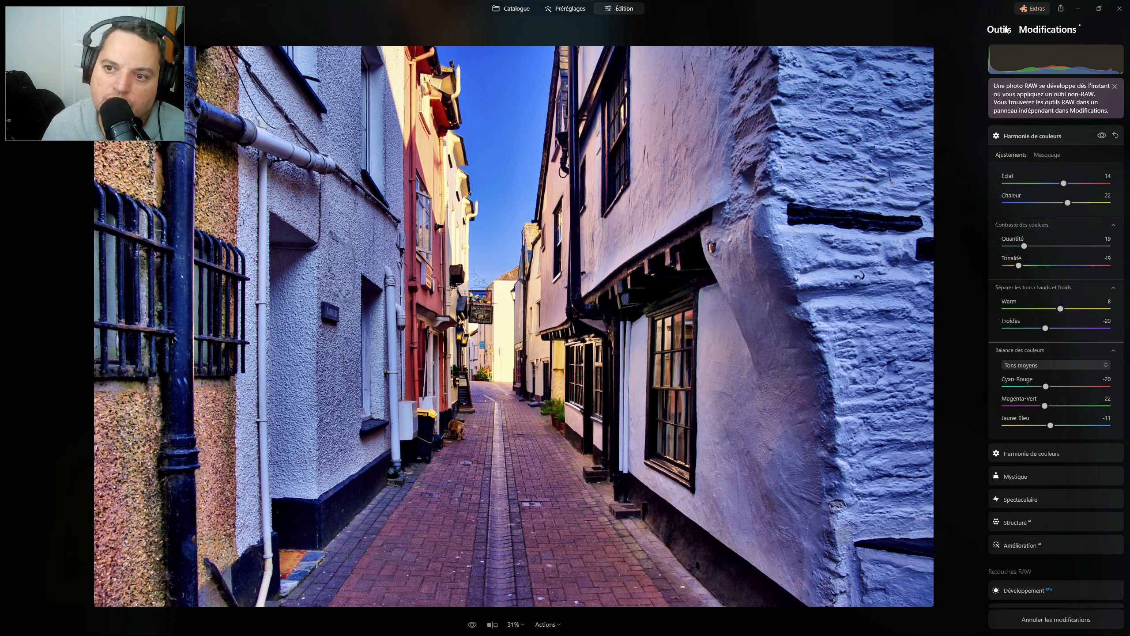
Review the applied Développement settings and return to the first Harmonie de couleurs edit.
scroll(1064, 512, "down", 1)
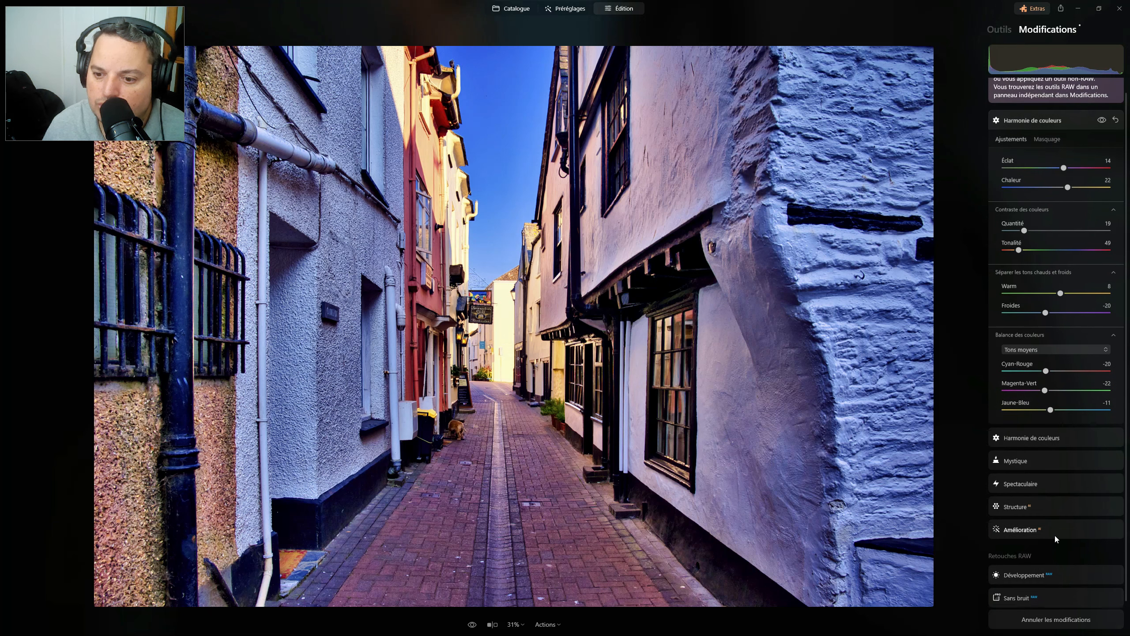
left_click(1020, 574)
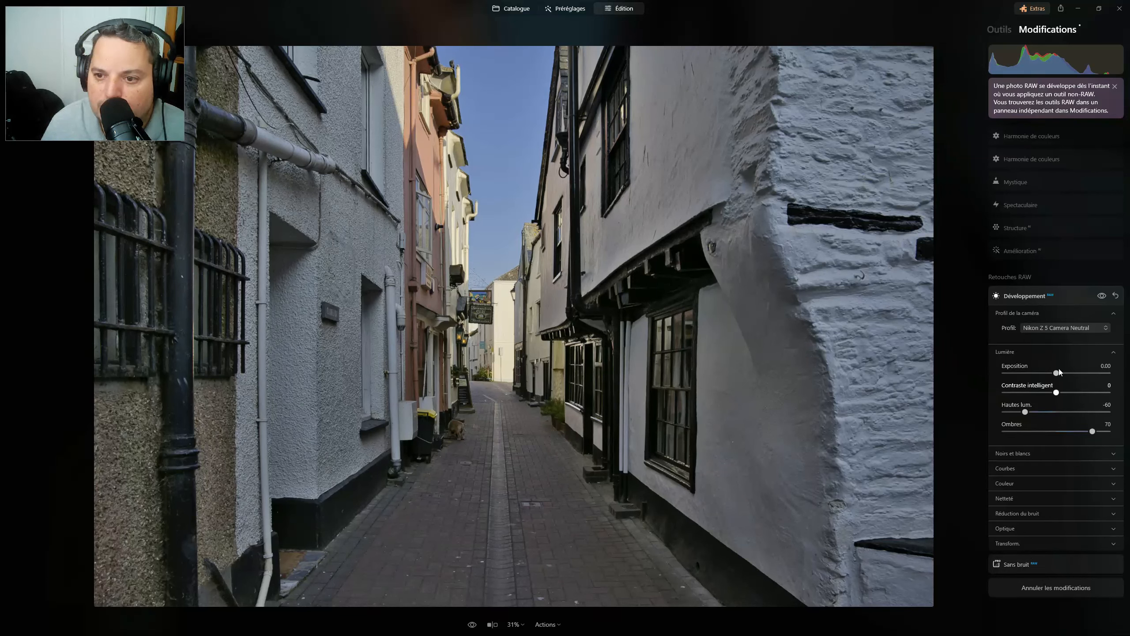
left_click(1026, 138)
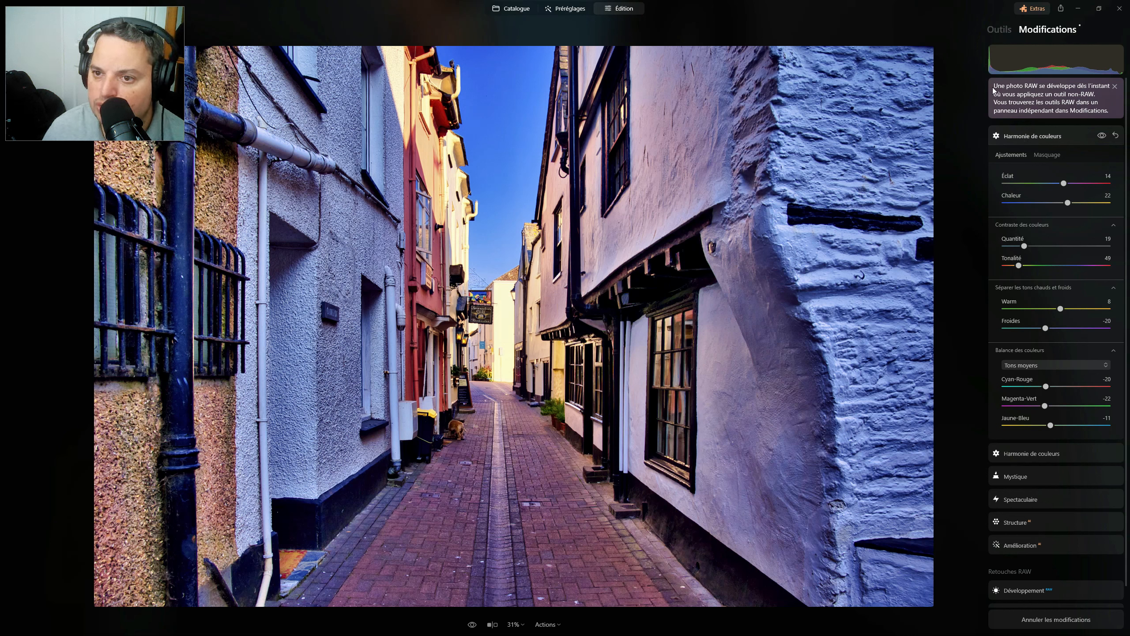
Open the Couleur tool among the basic tools and expand its HSL settings.
left_click(999, 38)
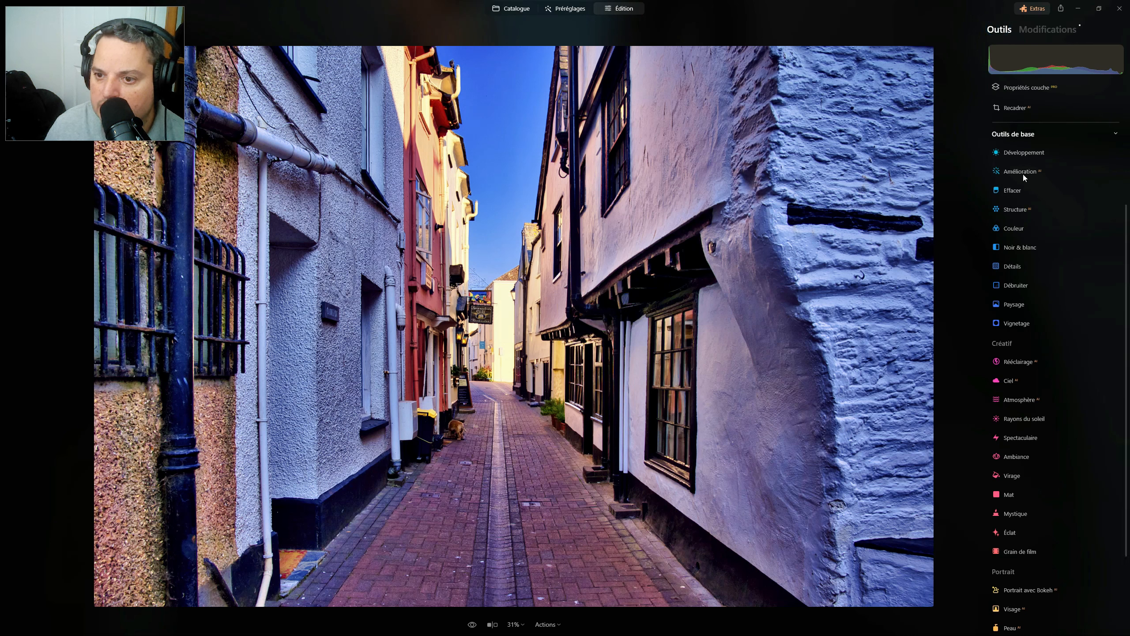
left_click(1021, 227)
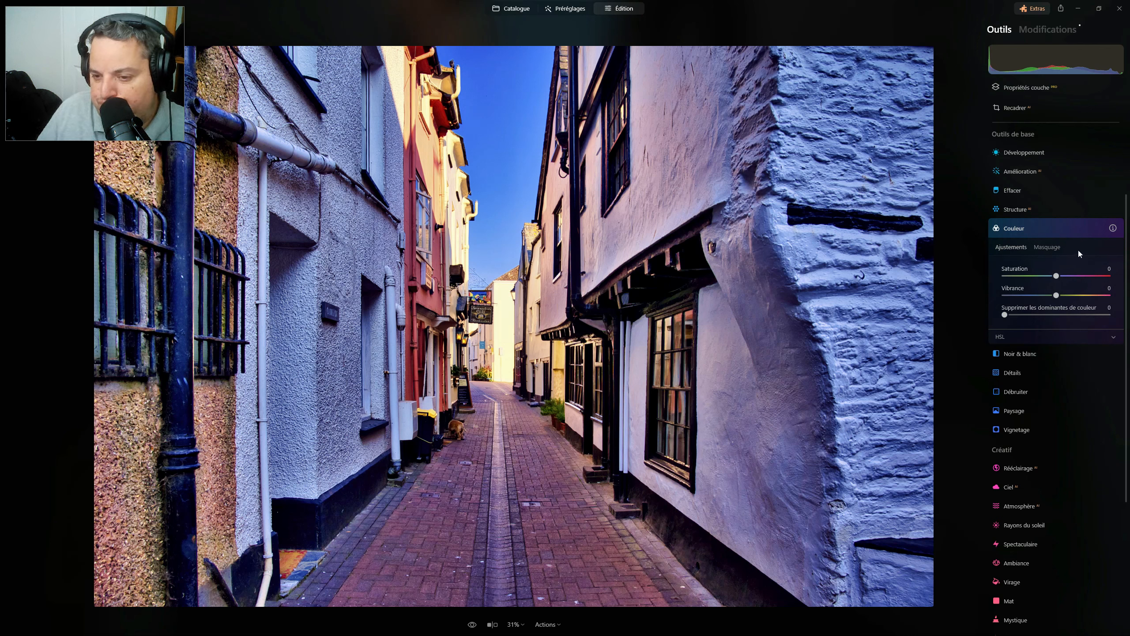
left_click(1003, 337)
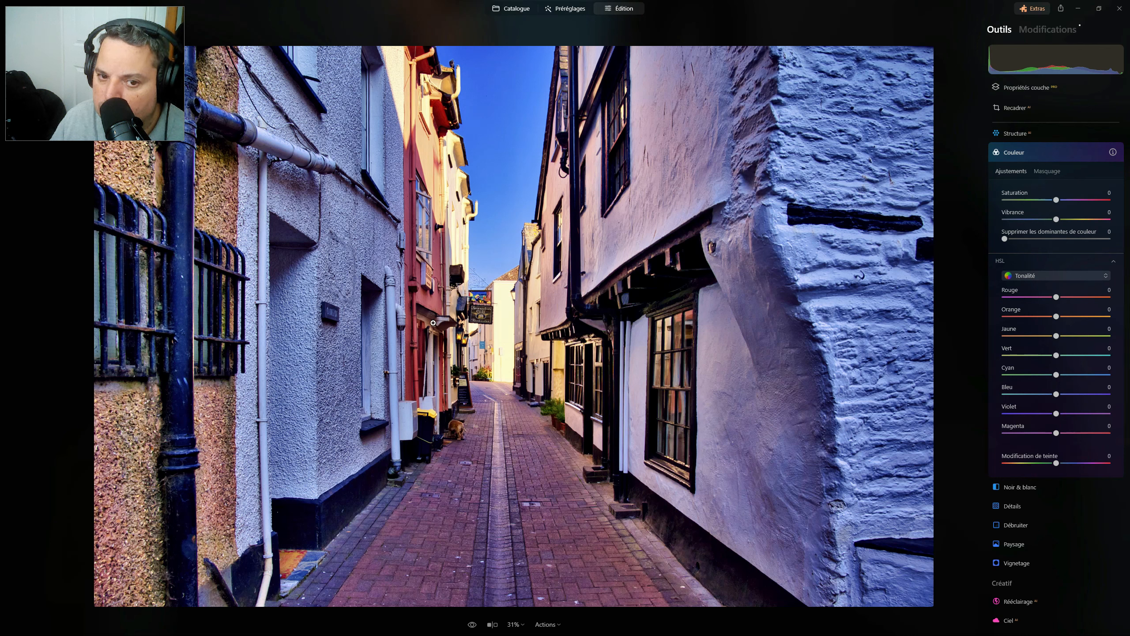
Set the HSL Saturation of Rouge to -10, Orange -26, Jaune -27, Cyan -17, Bleu -27 and Violet -13.
left_click(1053, 275)
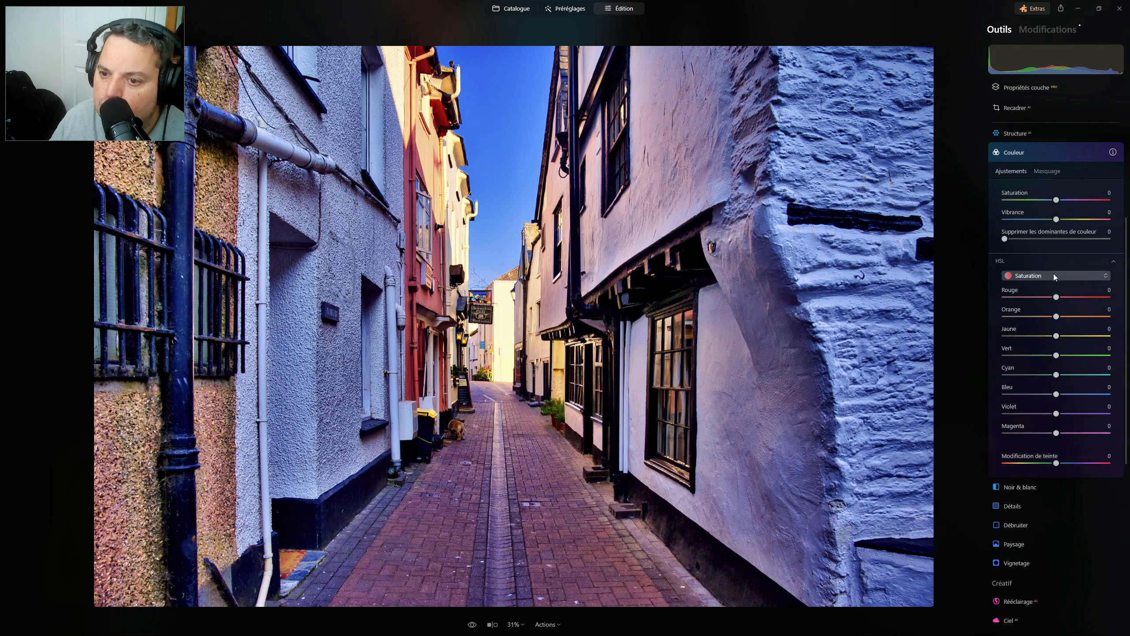
left_click(1047, 276)
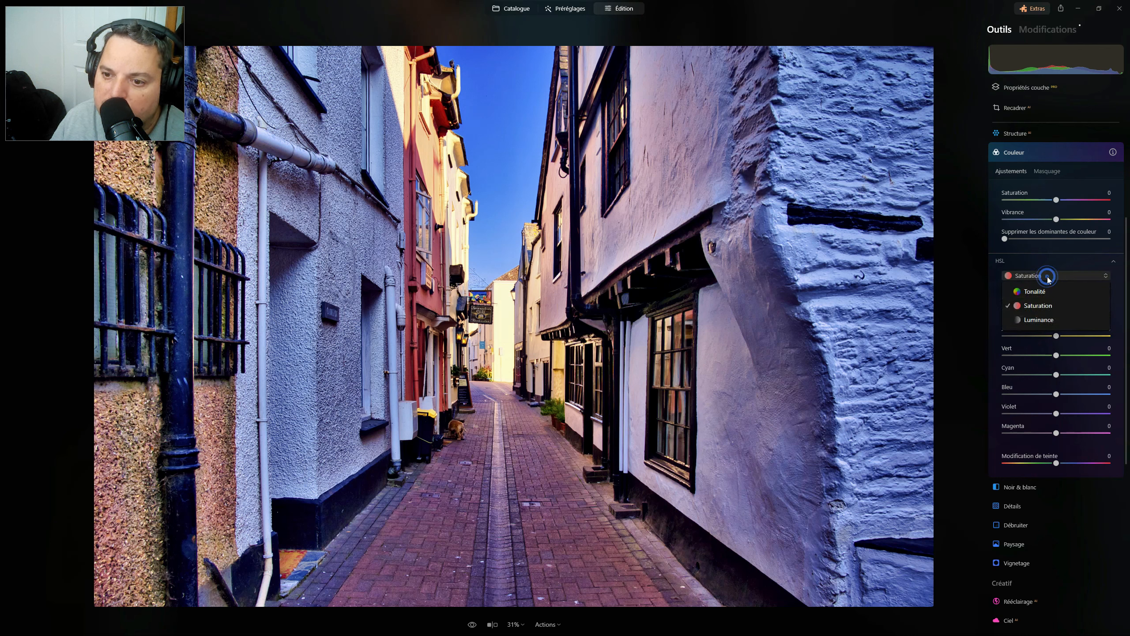
left_click(1047, 276)
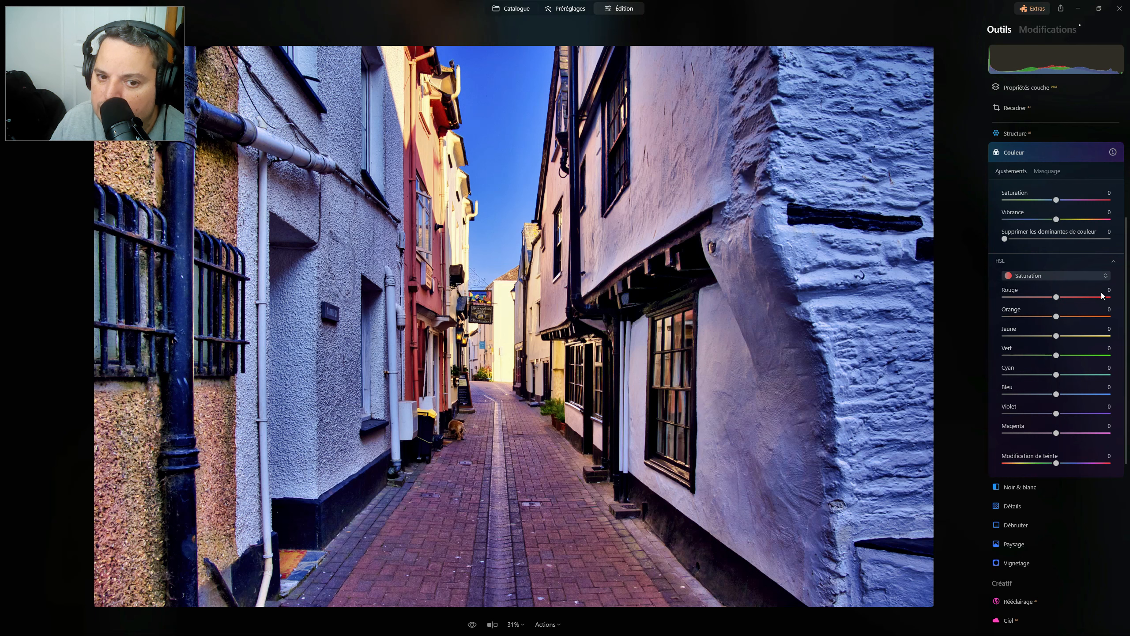
left_click_drag(1058, 337, 1043, 337)
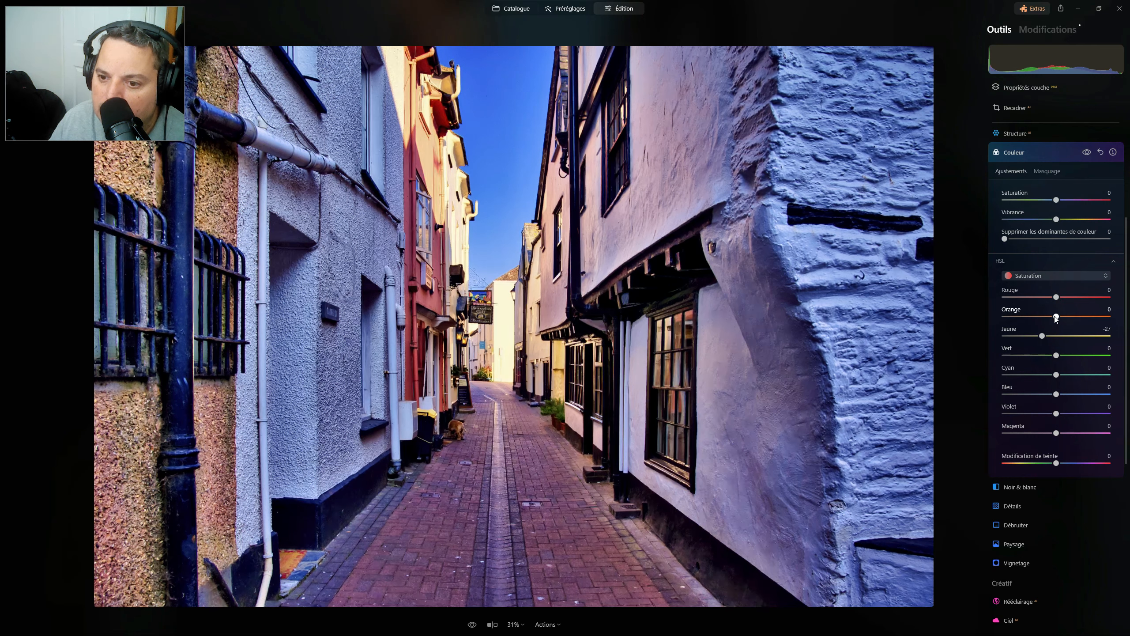
mouse_move(1057, 317)
left_mouse_down()
mouse_move(1038, 317)
mouse_move(1058, 297)
mouse_move(1047, 317)
left_mouse_up()
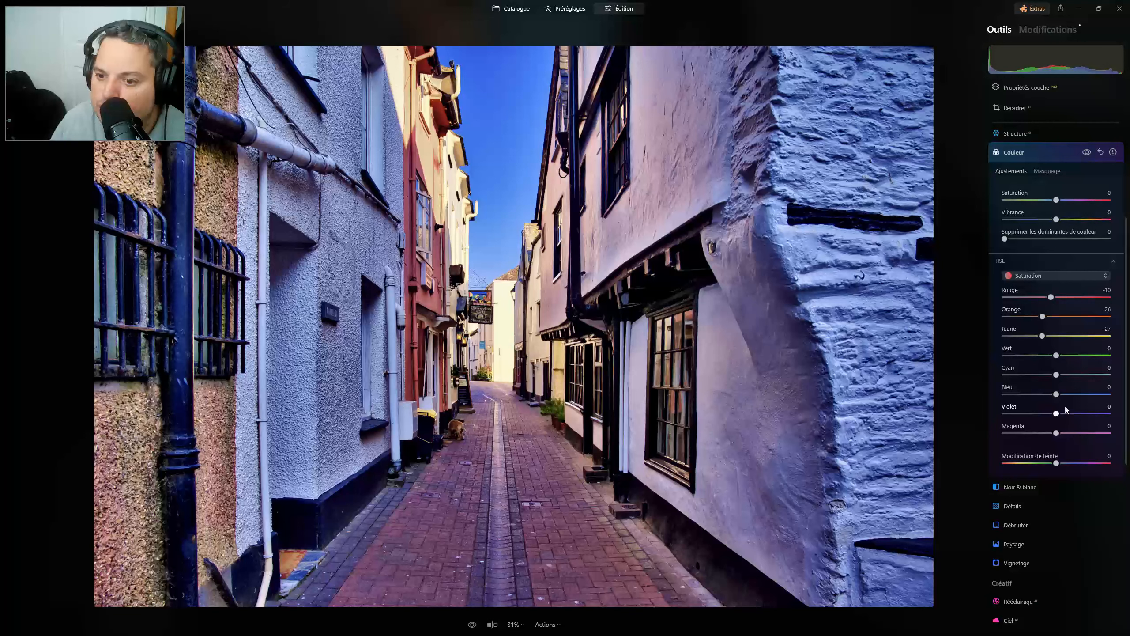
mouse_move(1056, 396)
left_mouse_down()
mouse_move(1032, 393)
mouse_move(1044, 394)
mouse_move(1049, 376)
left_mouse_up()
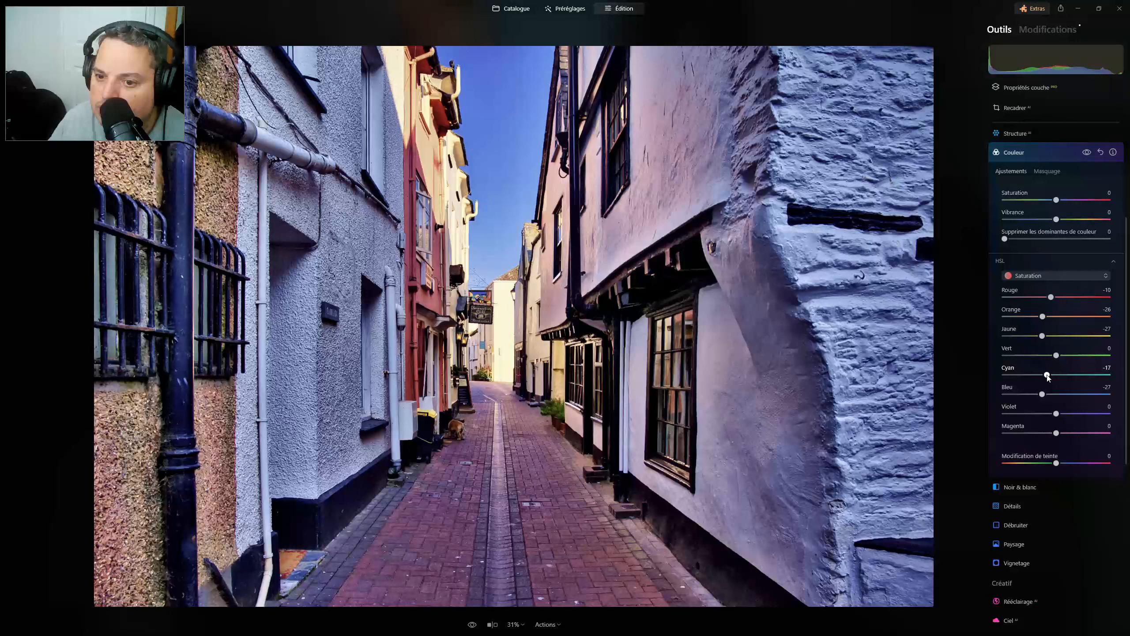
left_click_drag(1056, 414, 1049, 414)
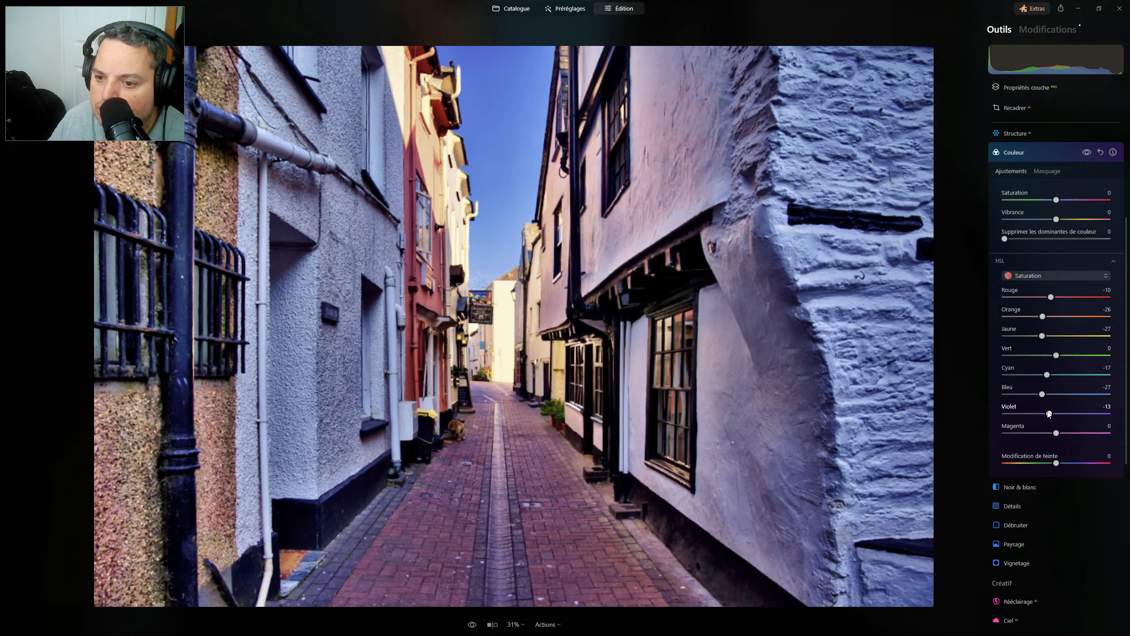
Compare the photo repeatedly with and without the HSL saturation changes and reset the Couleur tool.
left_click(1087, 152)
left_click(1087, 153)
left_click(1087, 153)
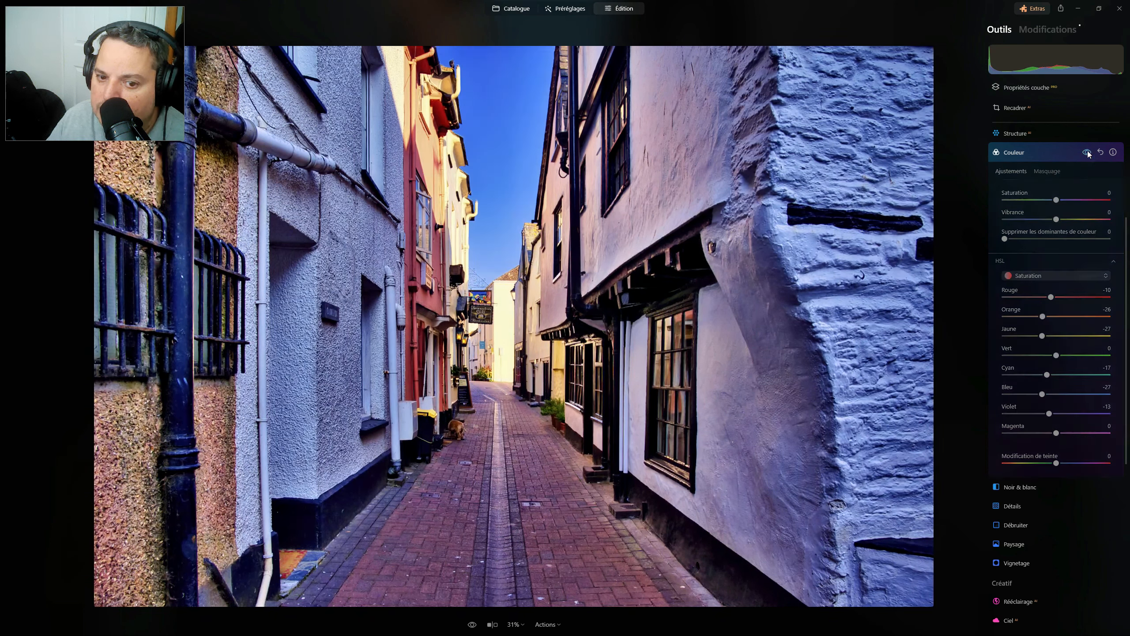
left_click(1086, 153)
left_click(1087, 153)
left_click(1086, 153)
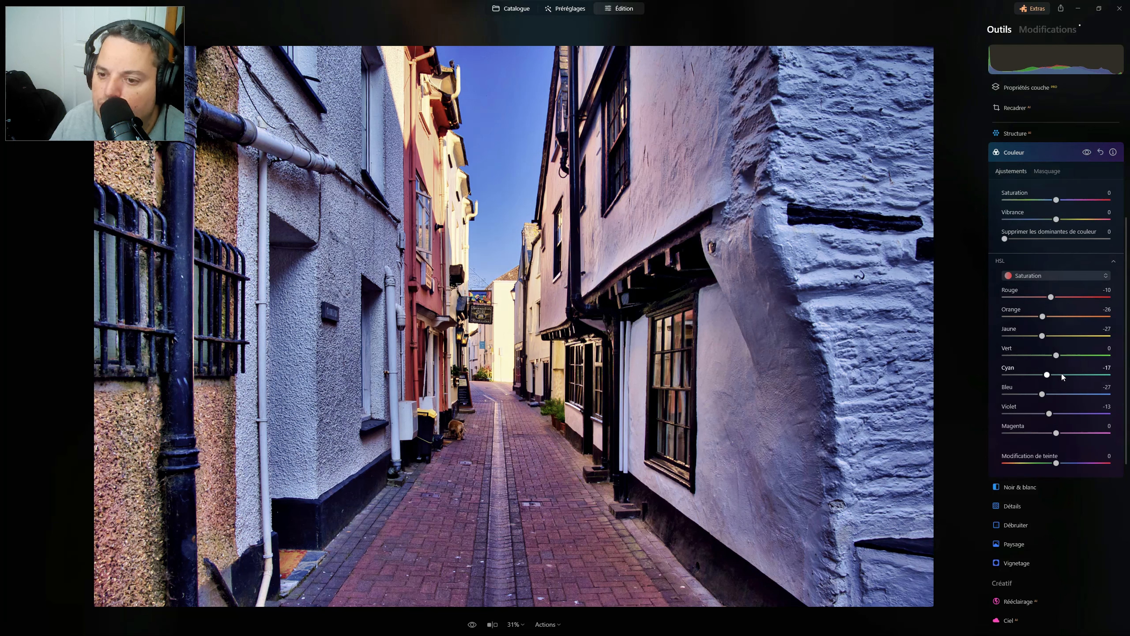
left_click(1056, 353)
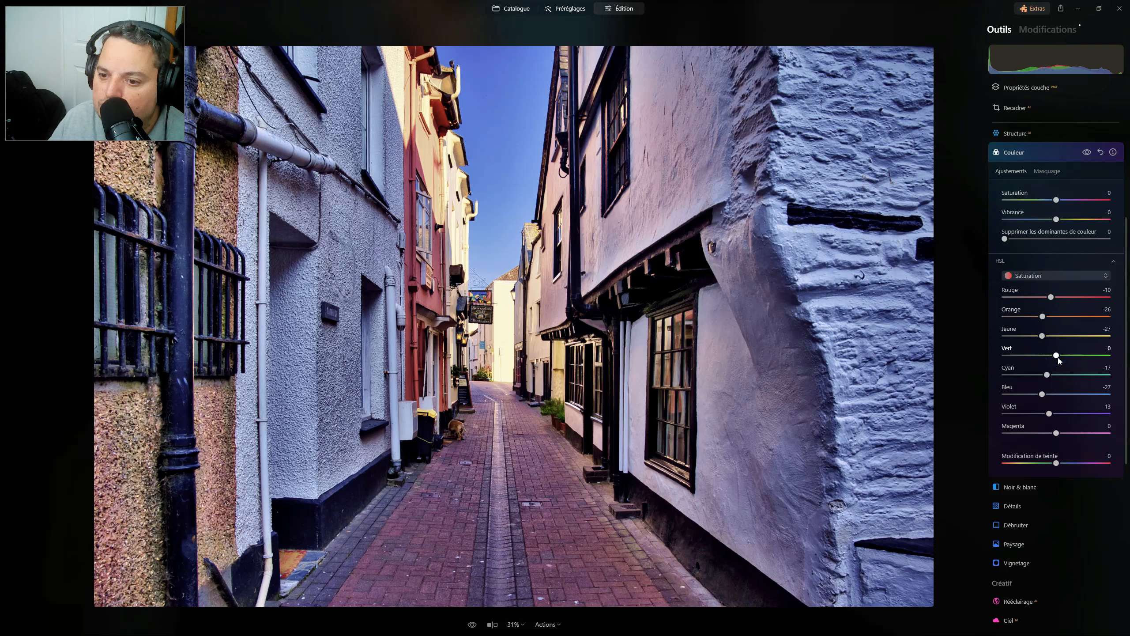
left_click(1101, 153)
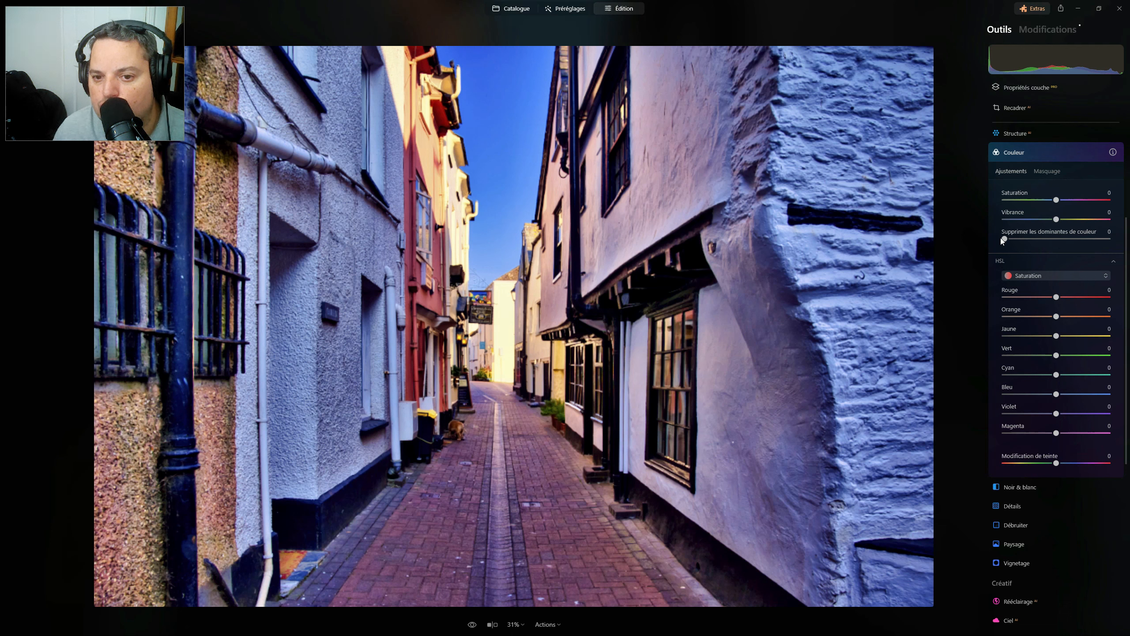
Set Supprimer les dominantes de couleur to 53 in the Couleur tool.
left_click_drag(1000, 237, 977, 236)
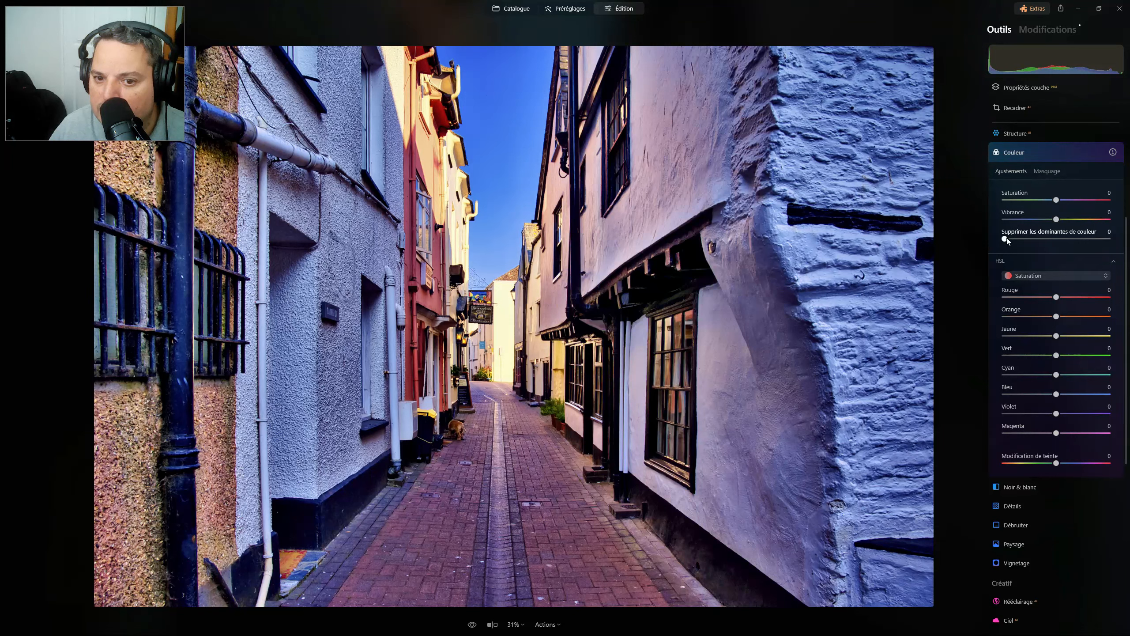
left_click_drag(1005, 239, 1062, 237)
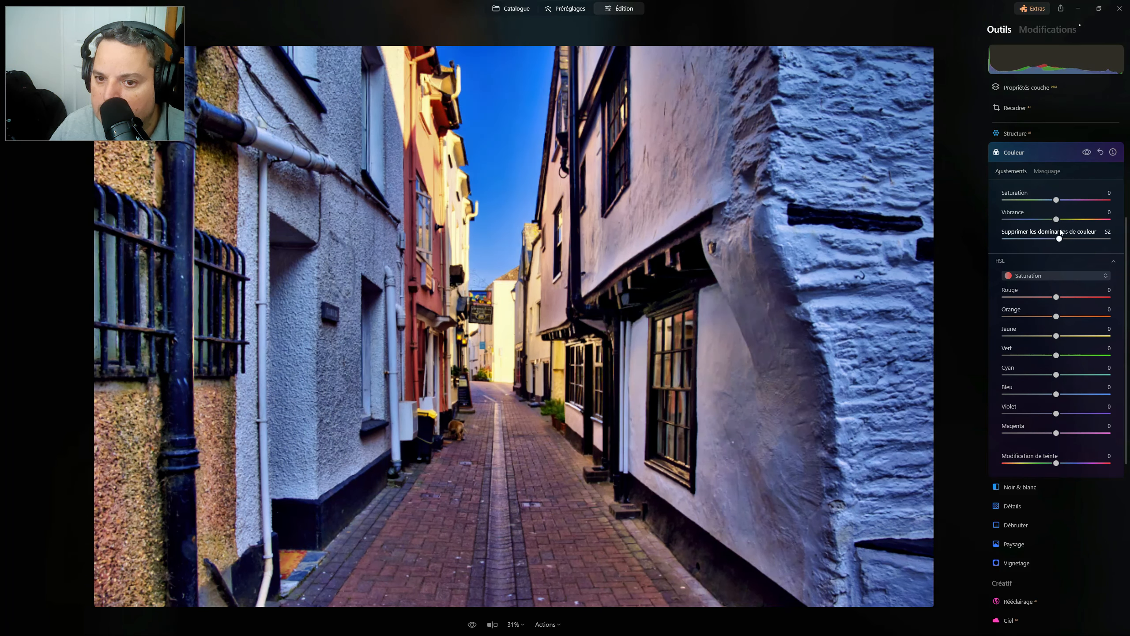
double_click(1039, 230)
left_click(1058, 239)
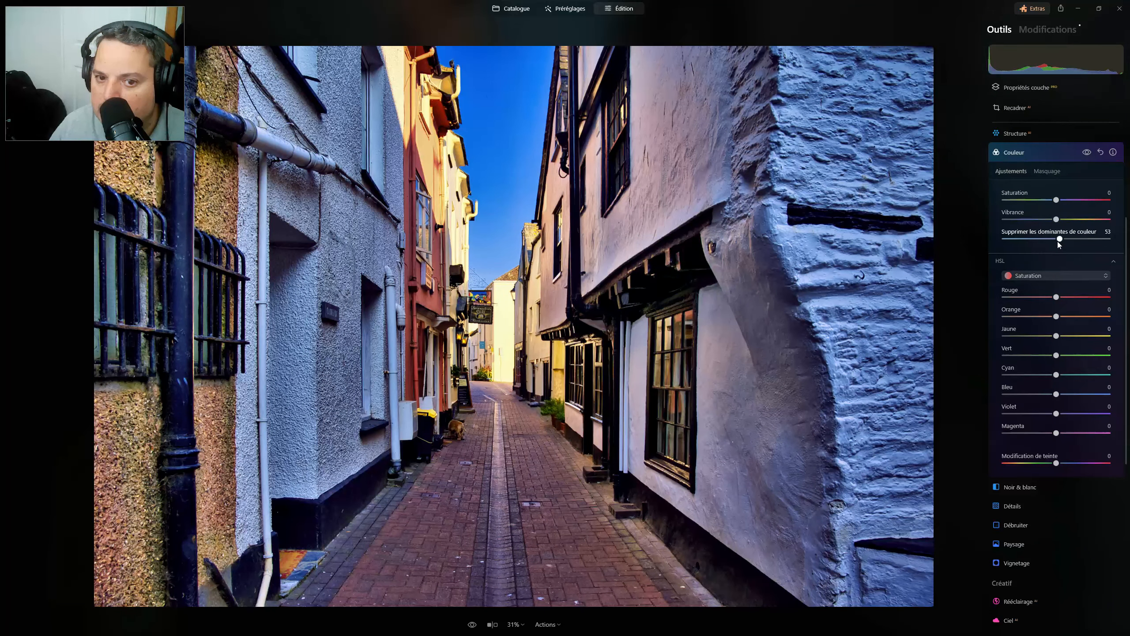
Compare the photo repeatedly with and without the colour cast removal and close the Couleur tool.
left_click(1087, 152)
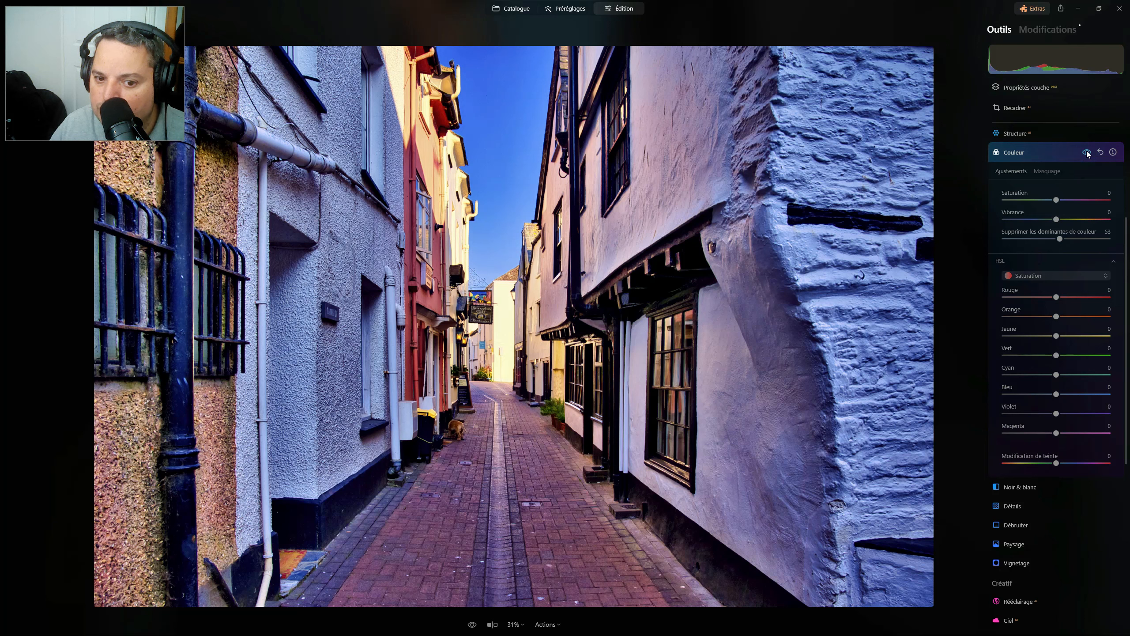
left_click(1087, 153)
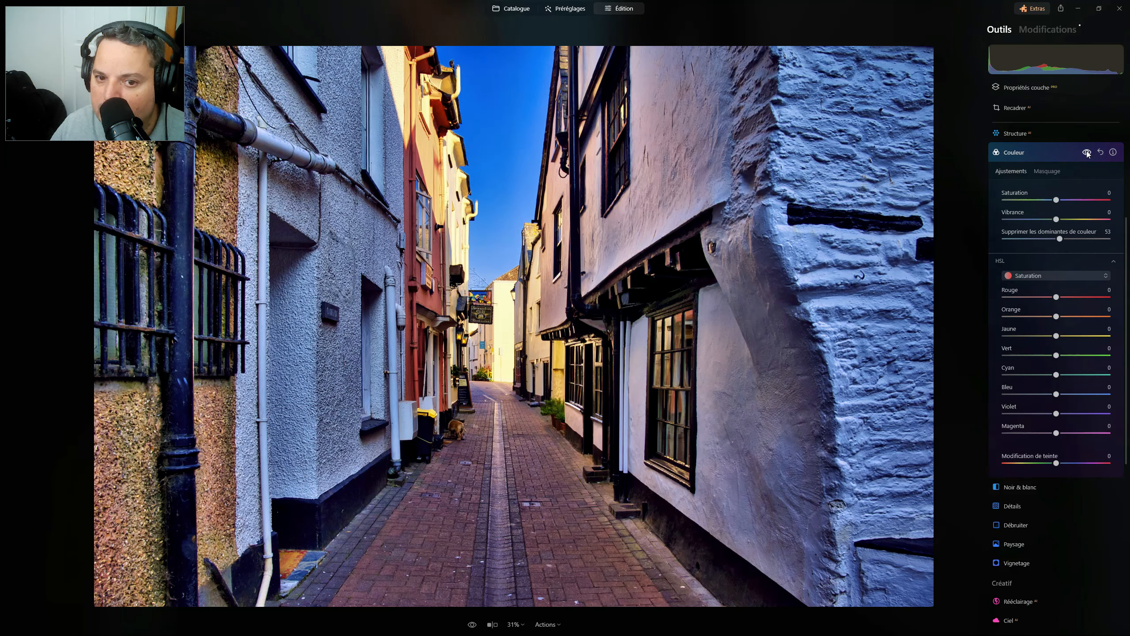
left_click(1087, 153)
left_click(1087, 153)
left_click(1087, 152)
left_click(1087, 153)
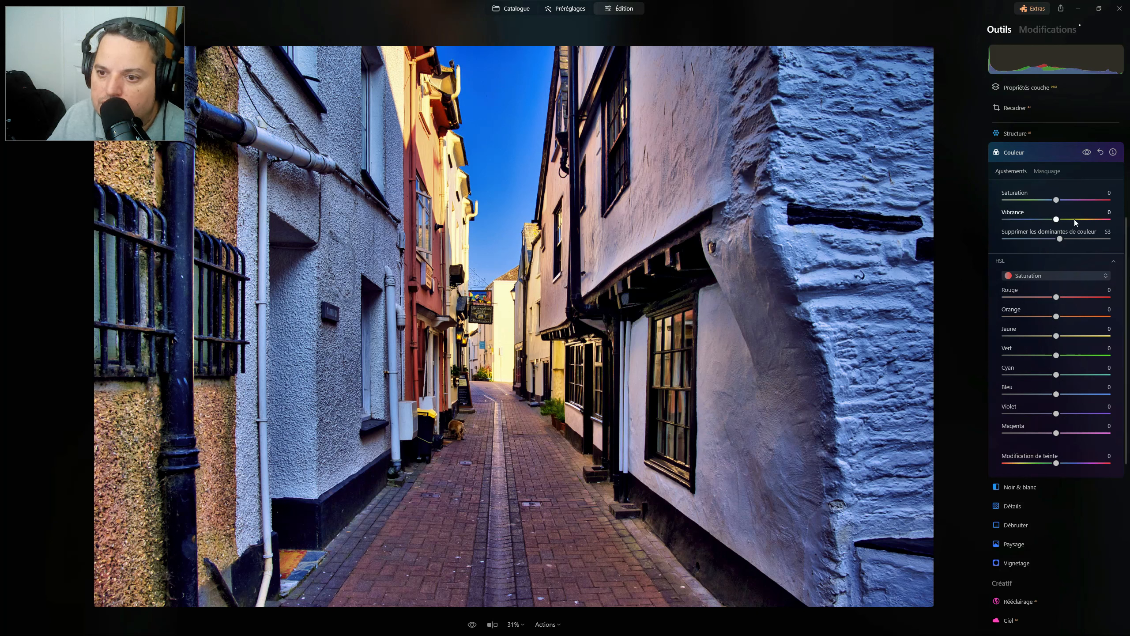
left_click(1020, 153)
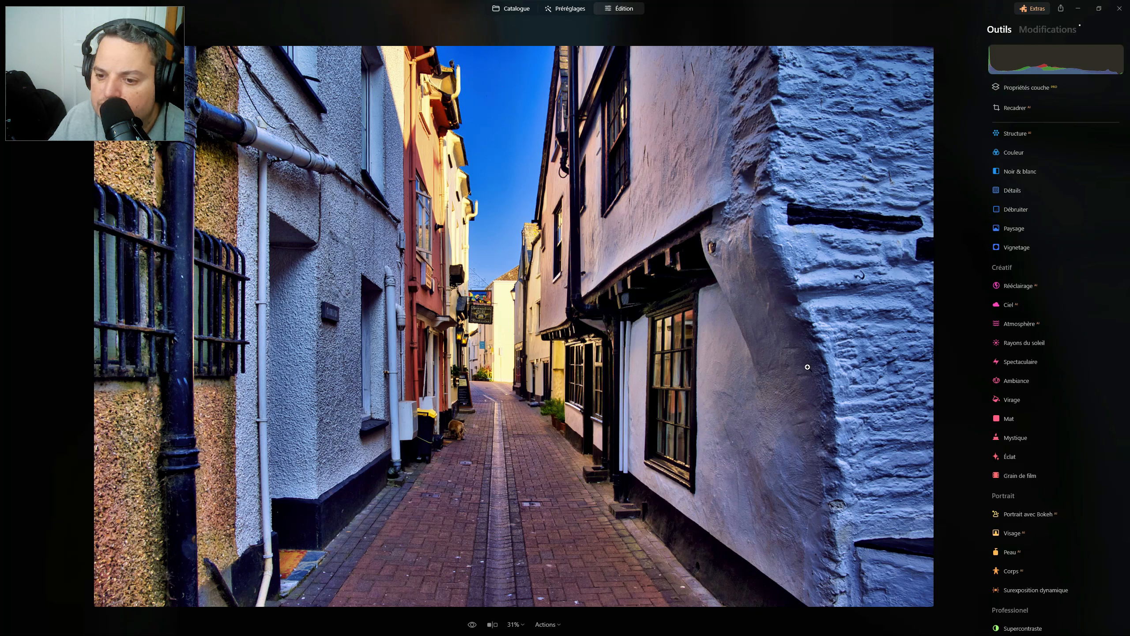
Tone the photo with Virage, setting the Ombres to saturation 53 and Tonalité 46, and the Hautes lum. to saturation 33 and Tonalité 235.
left_click(1019, 401)
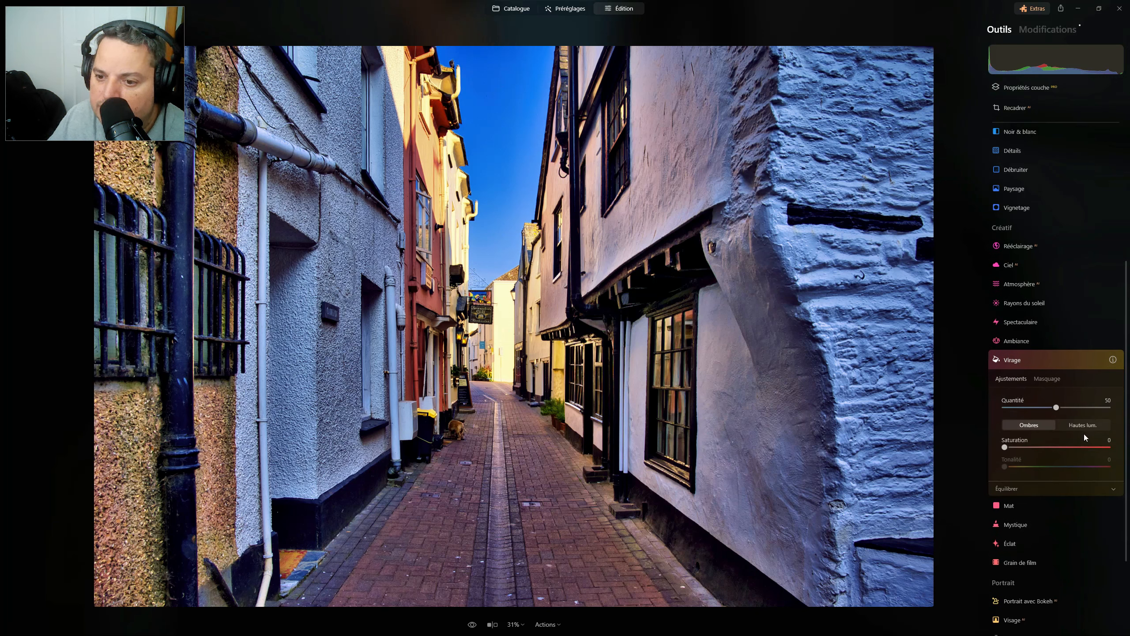
left_click(1077, 425)
scroll(1077, 426, "down", 3)
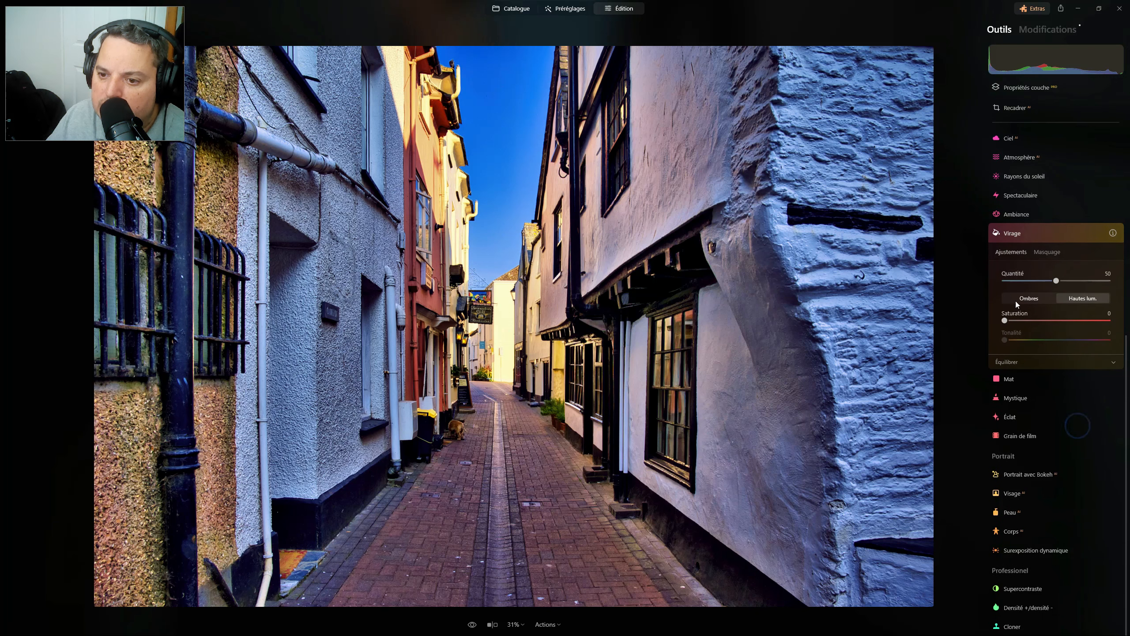
left_click(1029, 299)
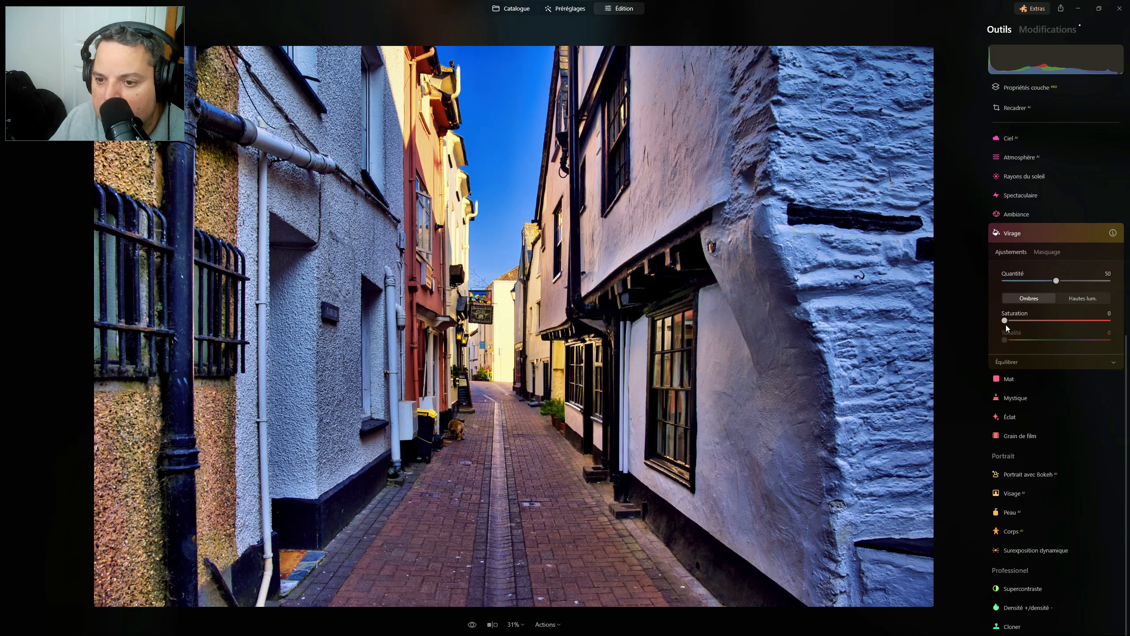
left_click_drag(1005, 323, 1060, 324)
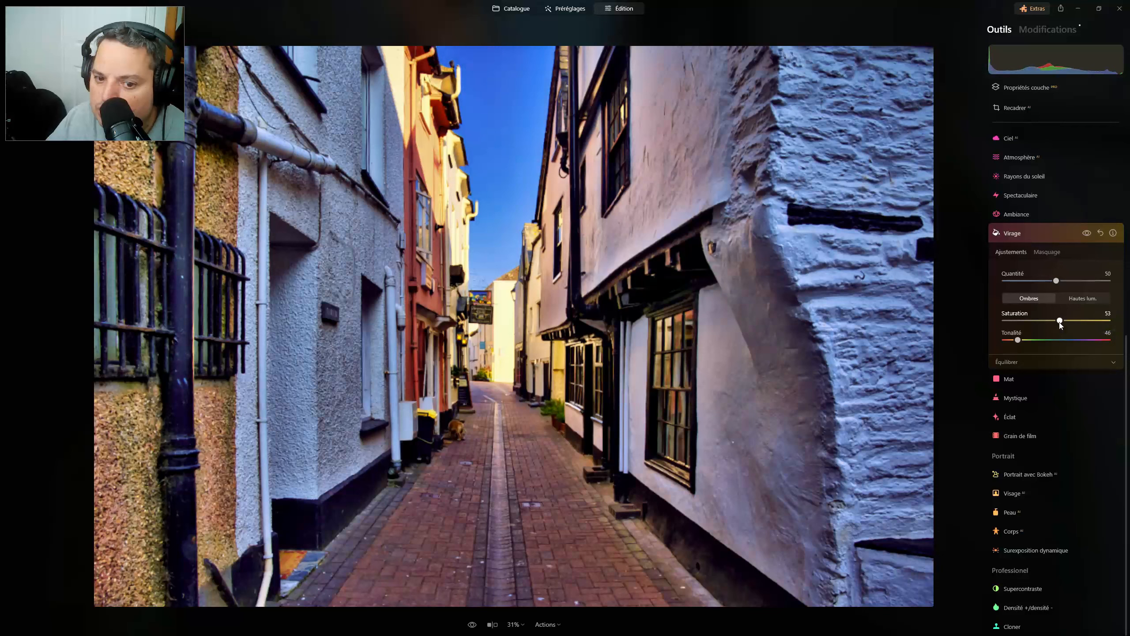
left_click(1086, 301)
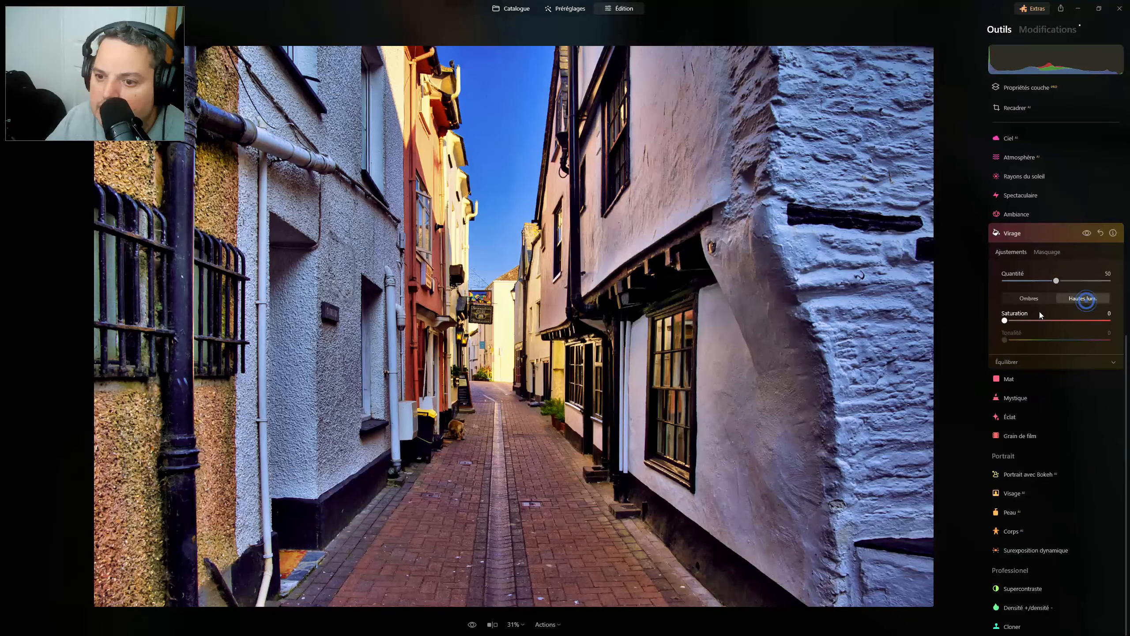
left_click_drag(1005, 320, 1072, 340)
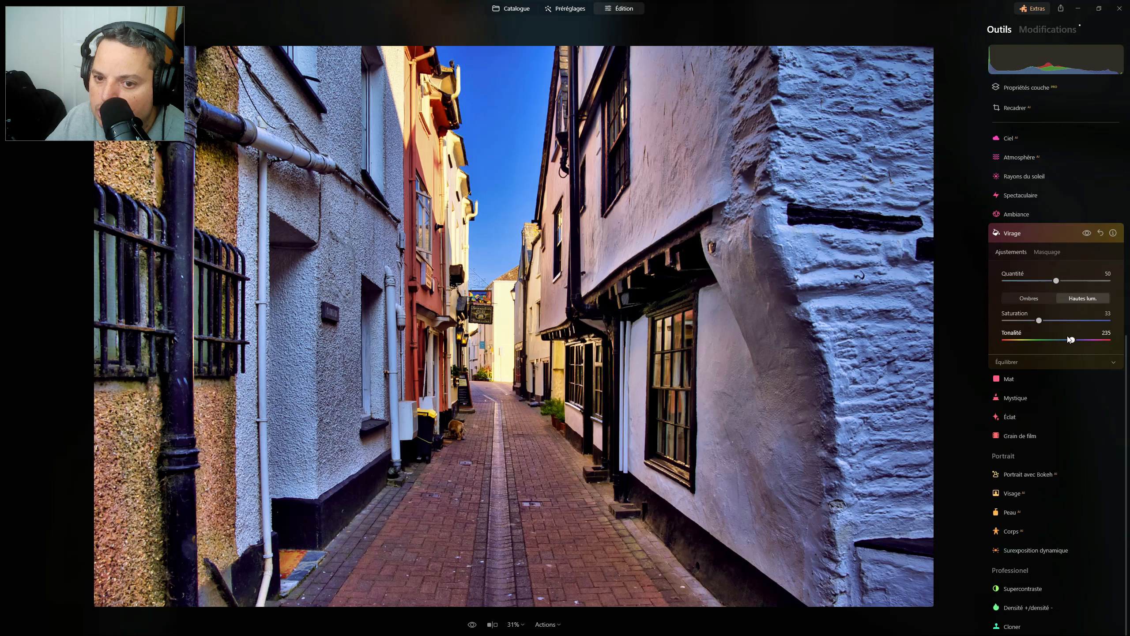
Compare the photo with and without the Virage toning and set its Quantité to 67.
left_click(1086, 236)
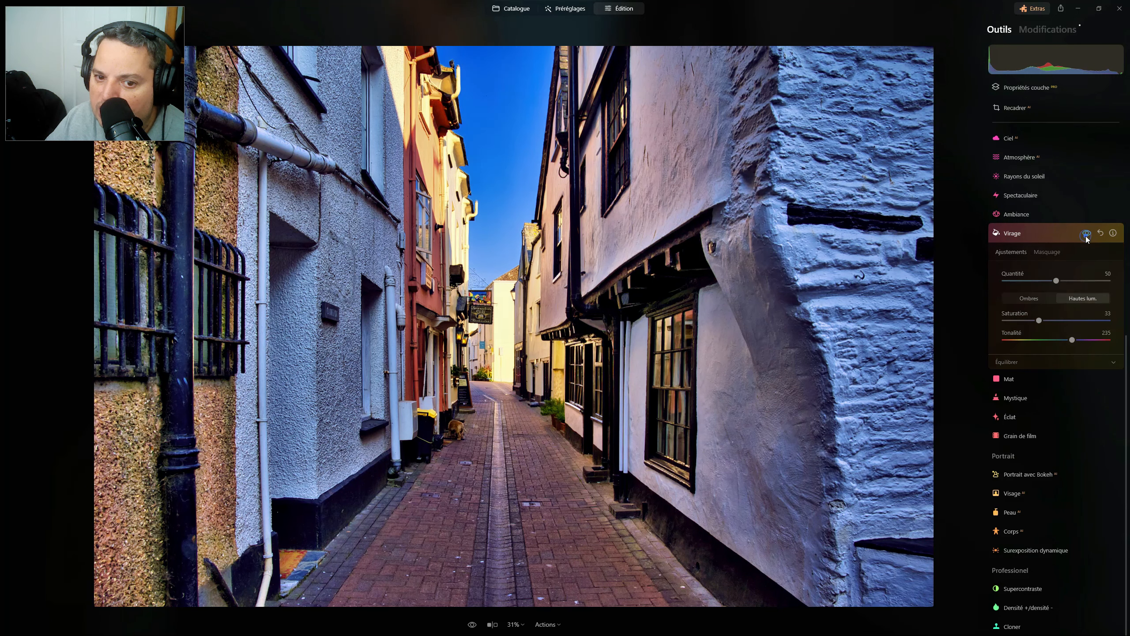
left_click(1085, 235)
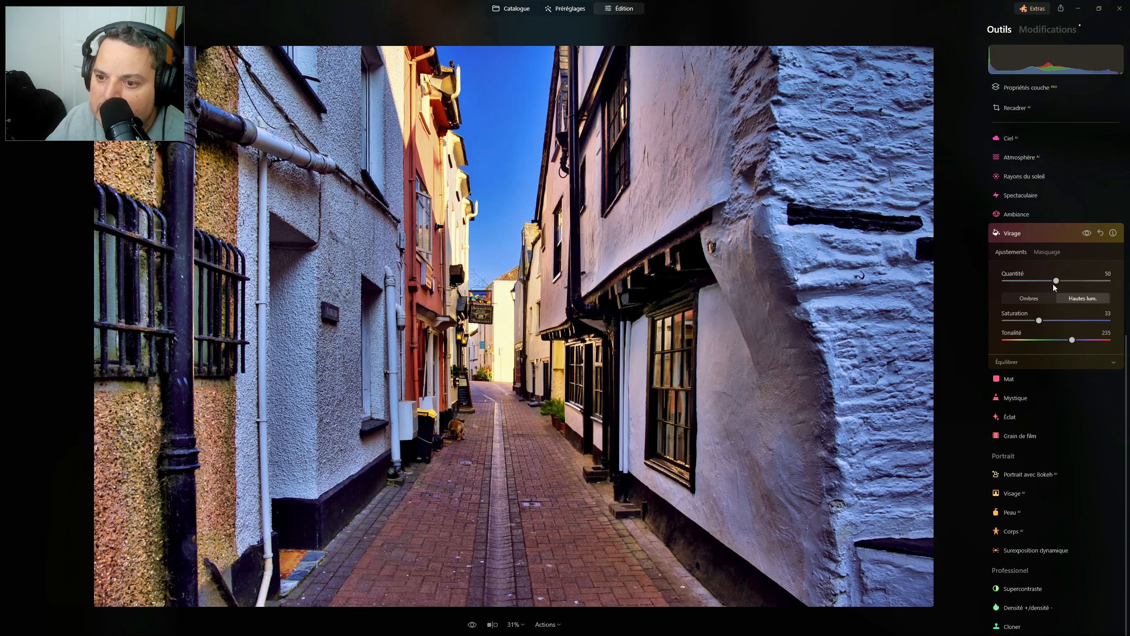
left_click_drag(1056, 281, 1027, 281)
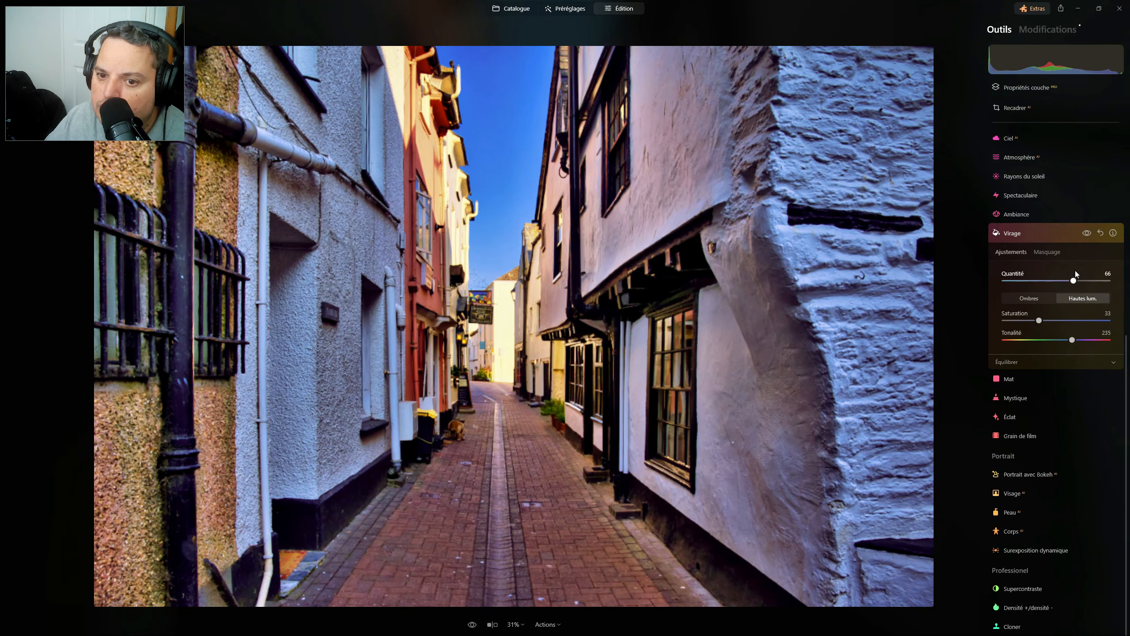
left_click(1074, 281)
Try shifting the Virage balance fully toward Ombres and partly toward Hautes lum., and reset it to the centre.
left_click(1007, 361)
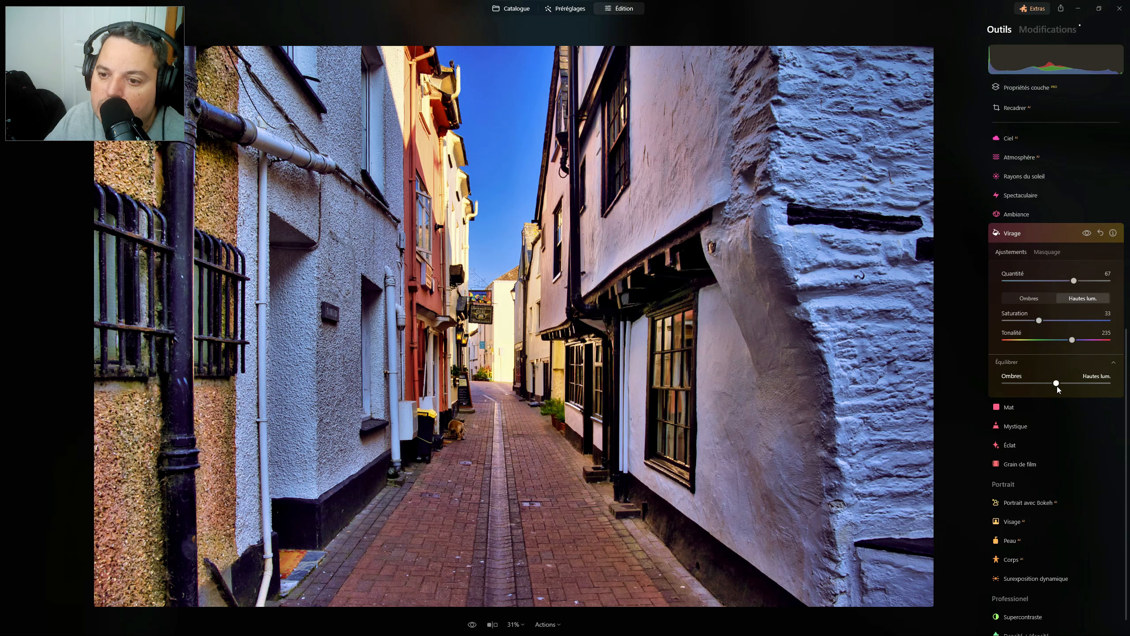
left_click_drag(1057, 386, 998, 385)
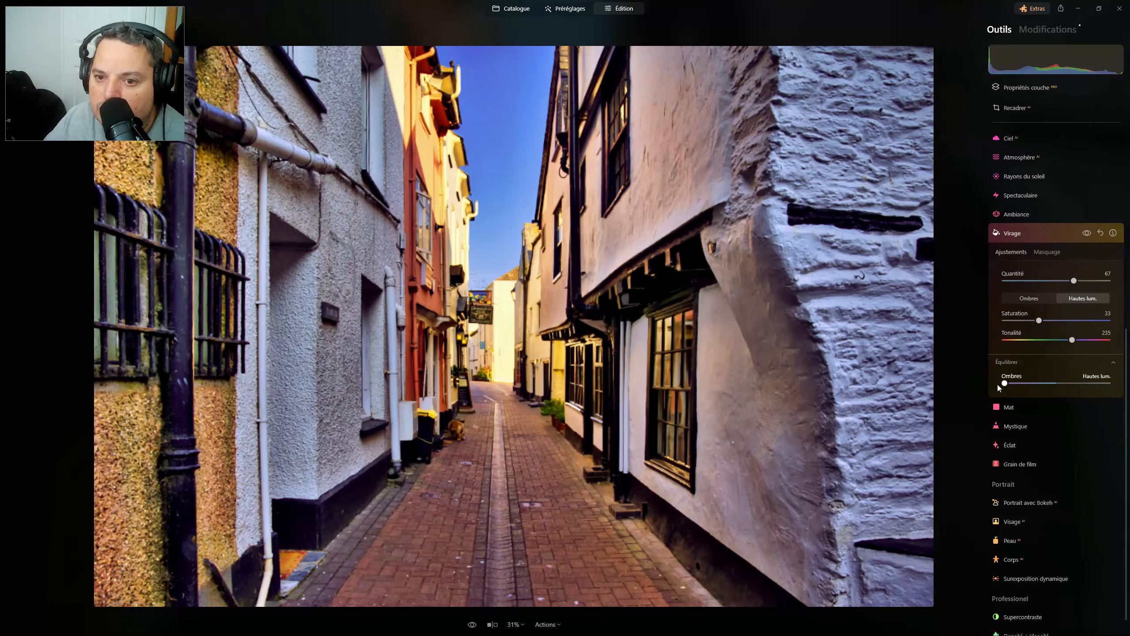
left_click_drag(1024, 382, 1078, 375)
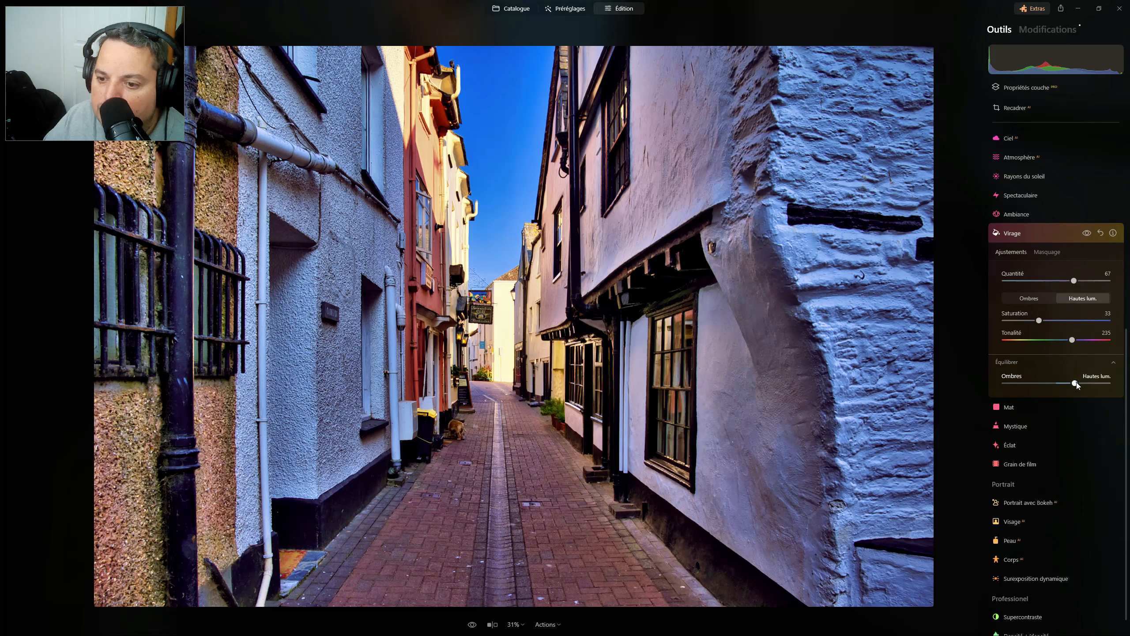
double_click(1075, 382)
Compare the photo with and without the Virage effect at the new amount and close the tool.
left_click(1084, 232)
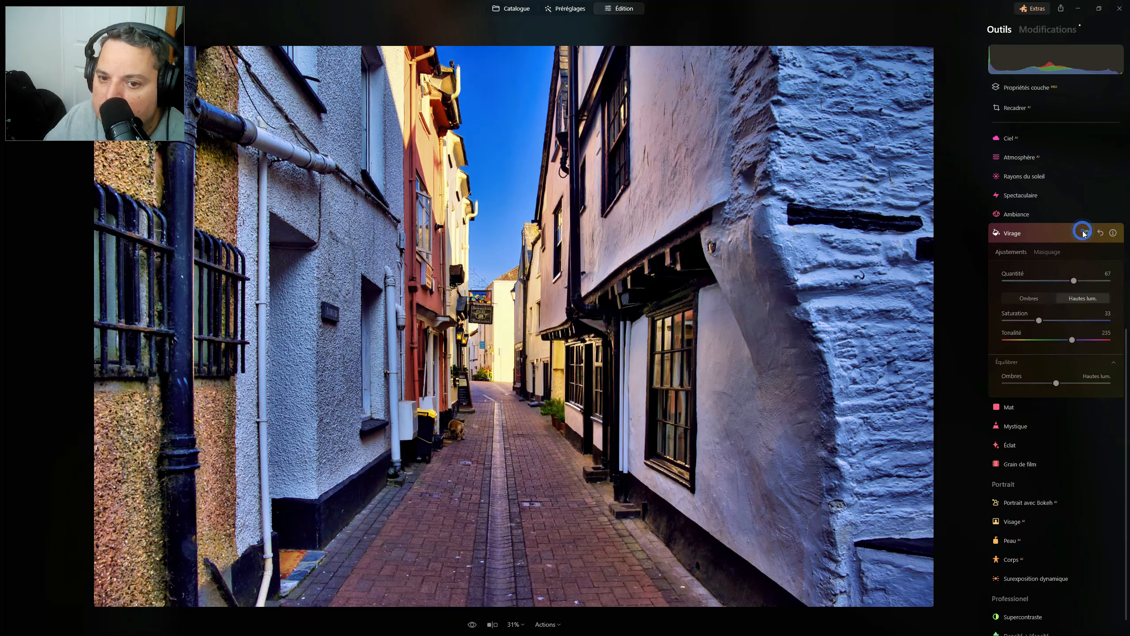
left_click(1085, 232)
left_click(1086, 232)
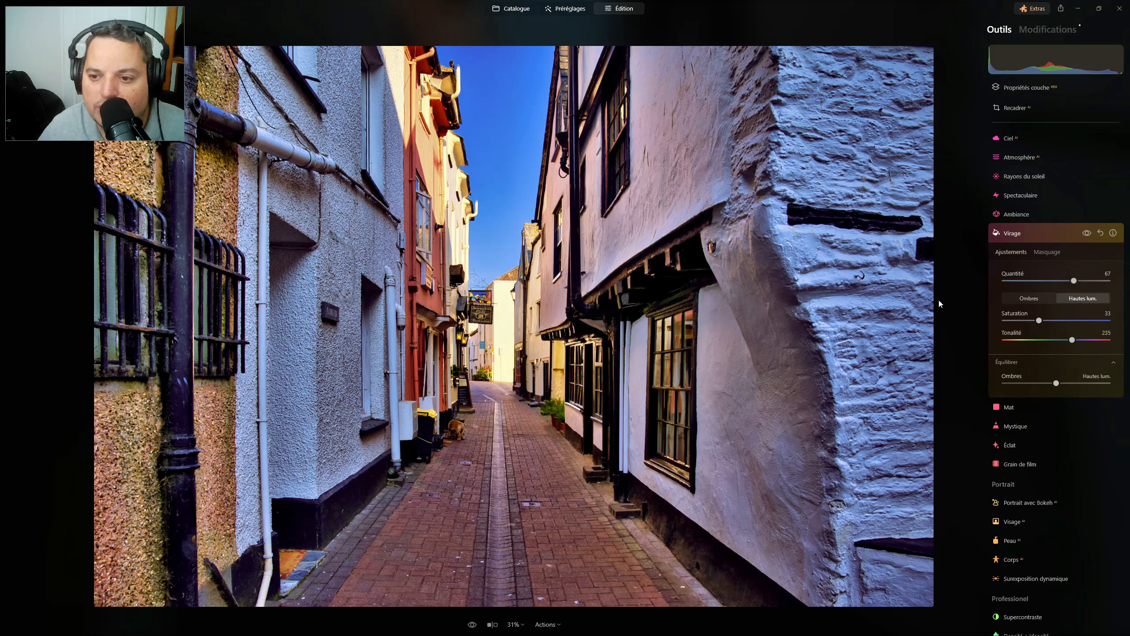
left_click(1013, 229)
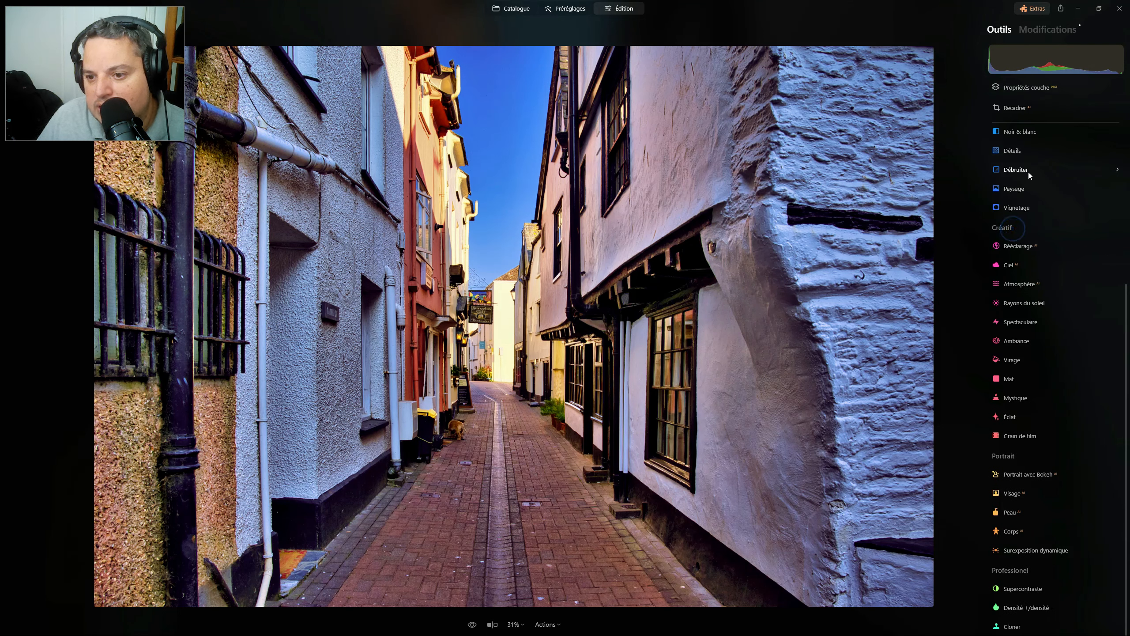
Go back to the applied edits and open the first Harmonie de couleurs adjustment.
left_click(1049, 29)
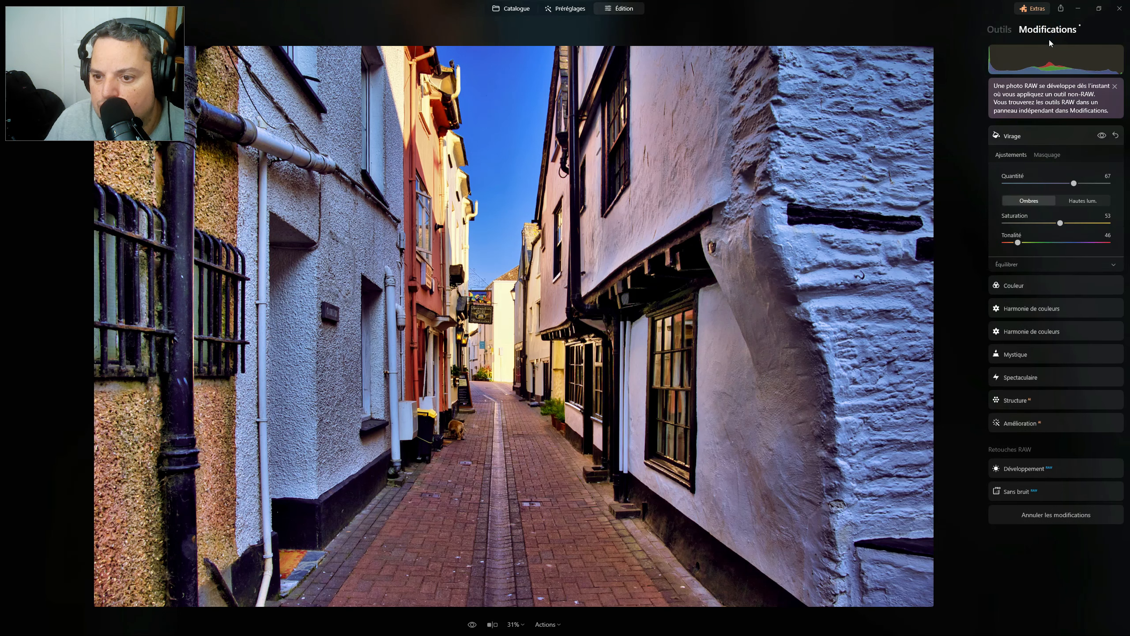
left_click(1030, 328)
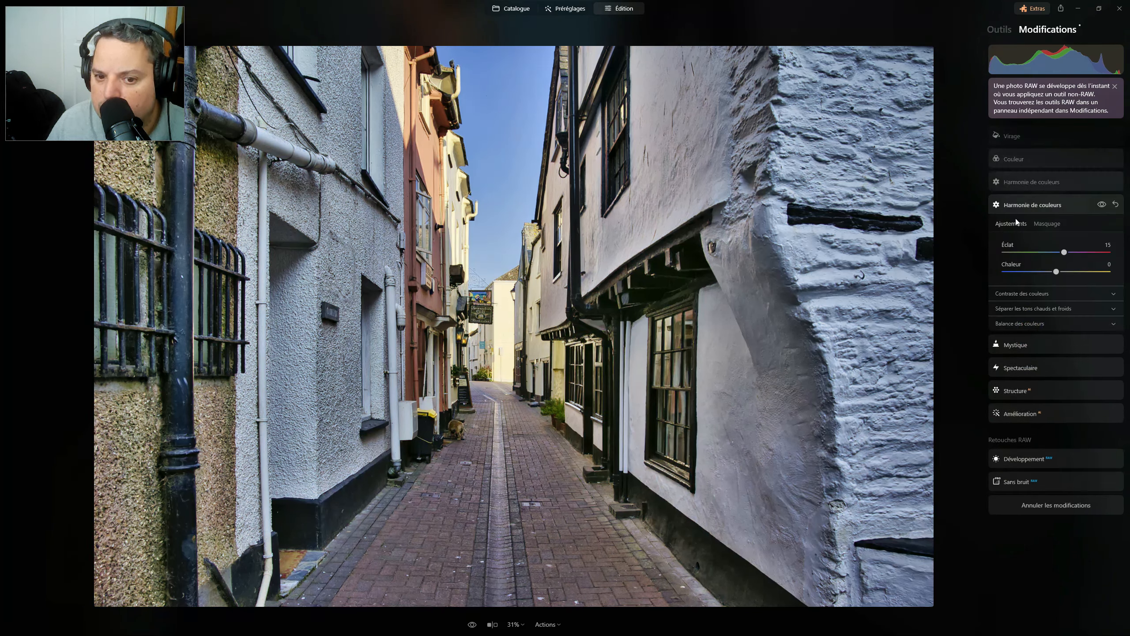
Examine the photo at the second Harmonie de couleurs, Couleur and Virage stages of the applied edits.
left_click(1027, 184)
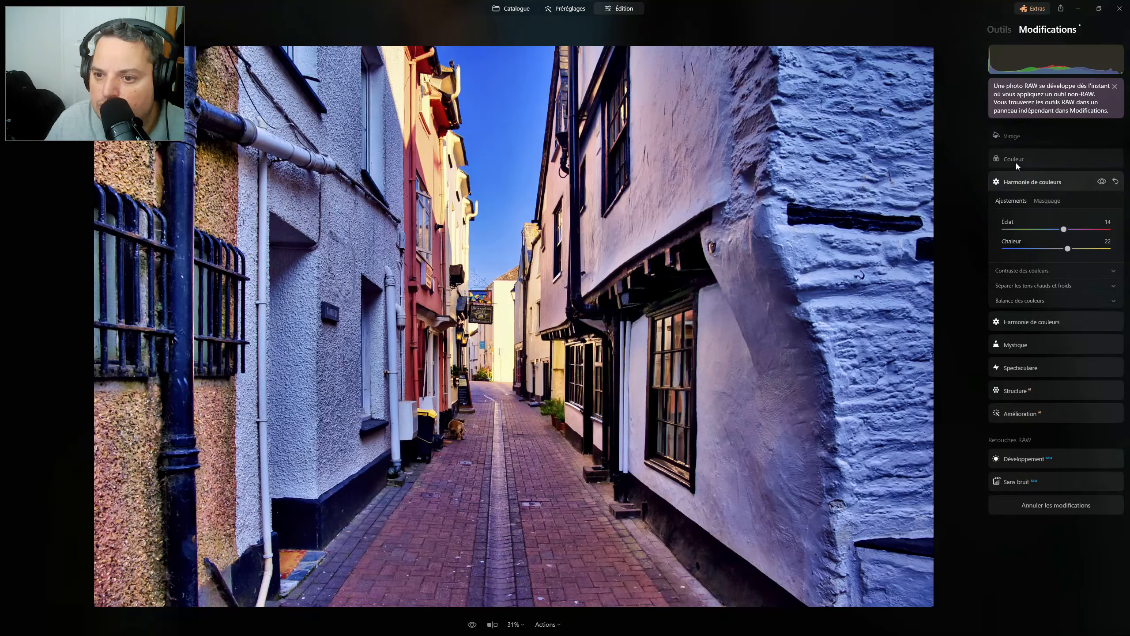
left_click(1016, 162)
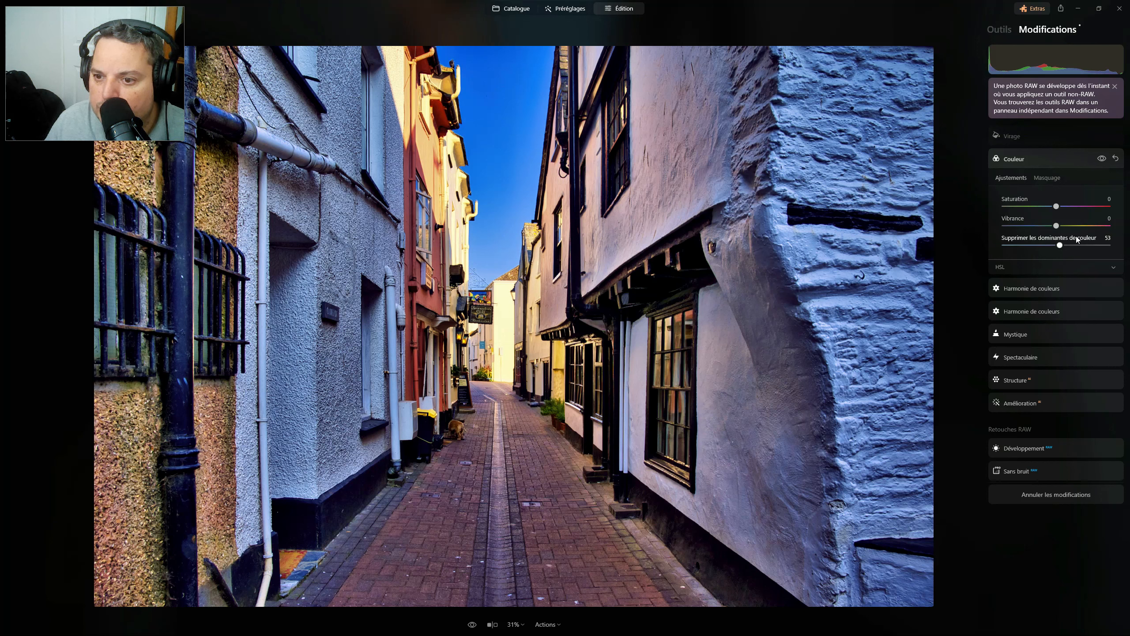
left_click(1009, 138)
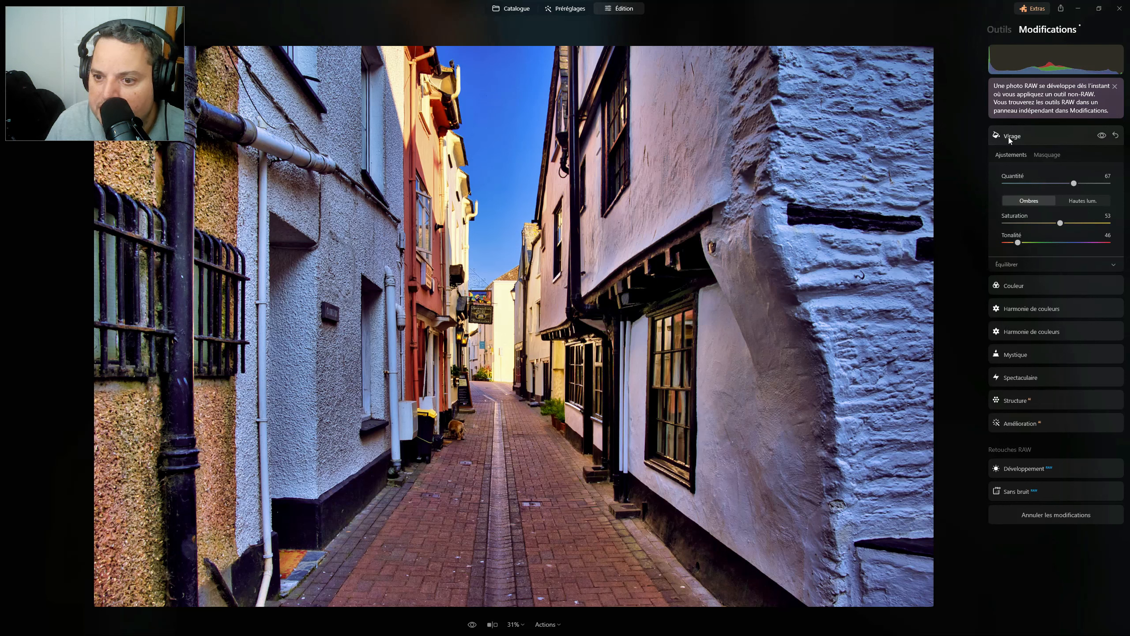
Go back to the tools, open Ambiance and apply the Tritone LUT from the Créatif group.
left_click(998, 35)
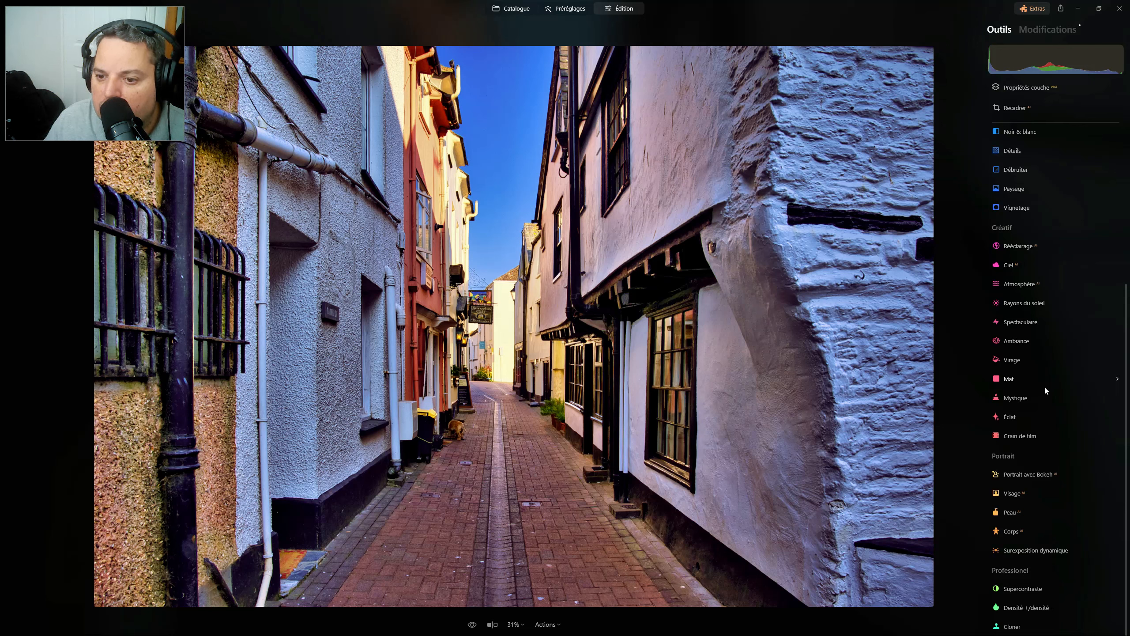
left_click(1015, 341)
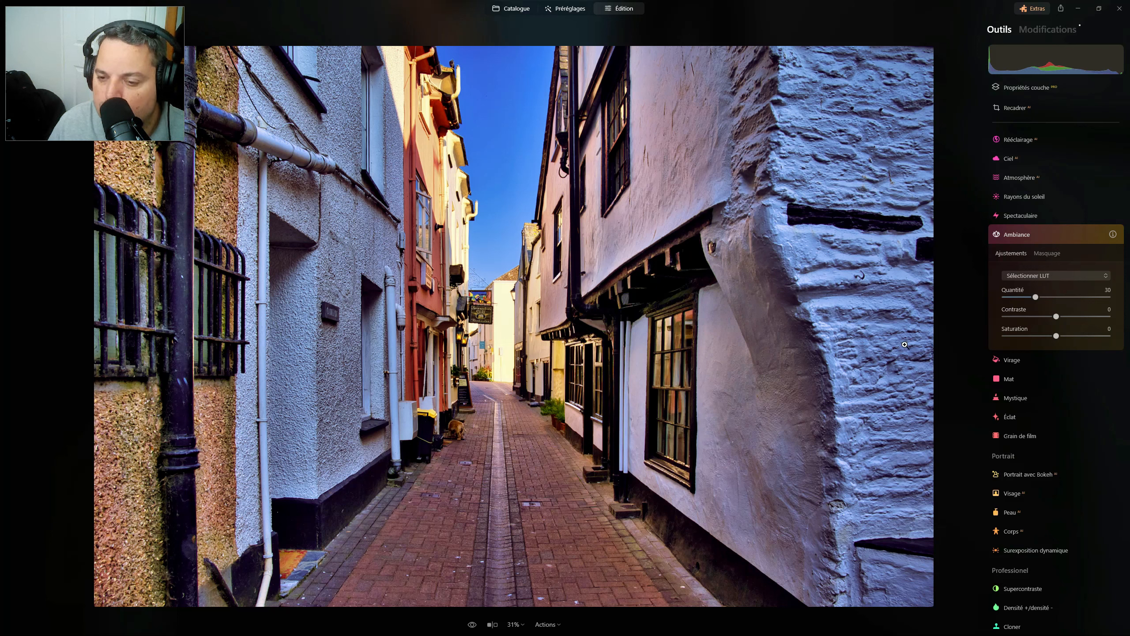
left_click(1067, 277)
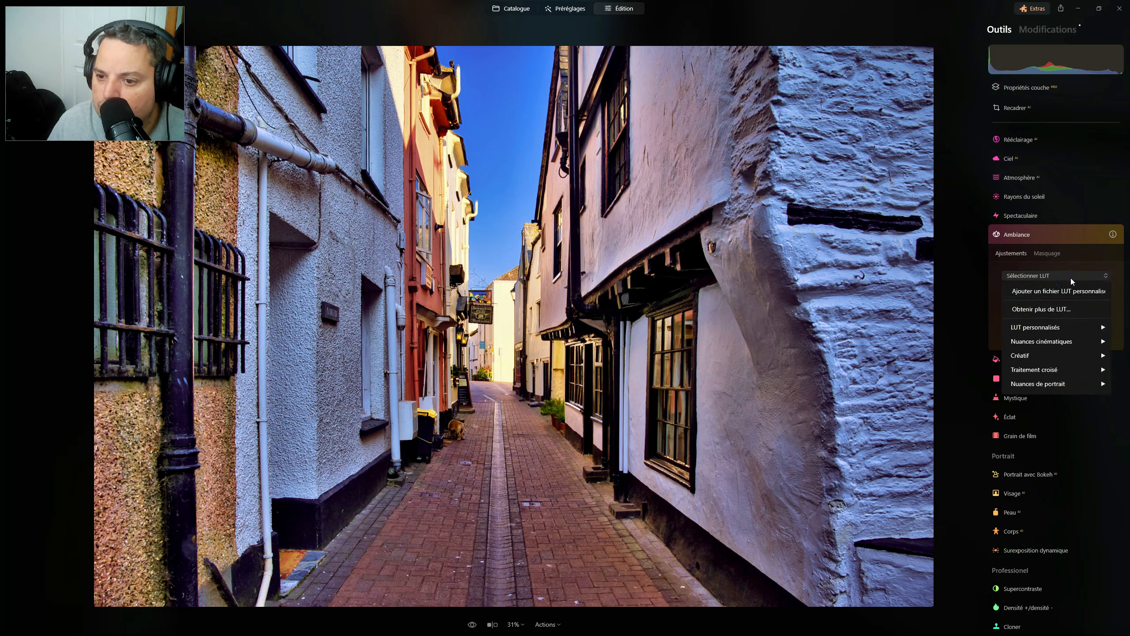
mouse_move(1054, 367)
mouse_move(1055, 343)
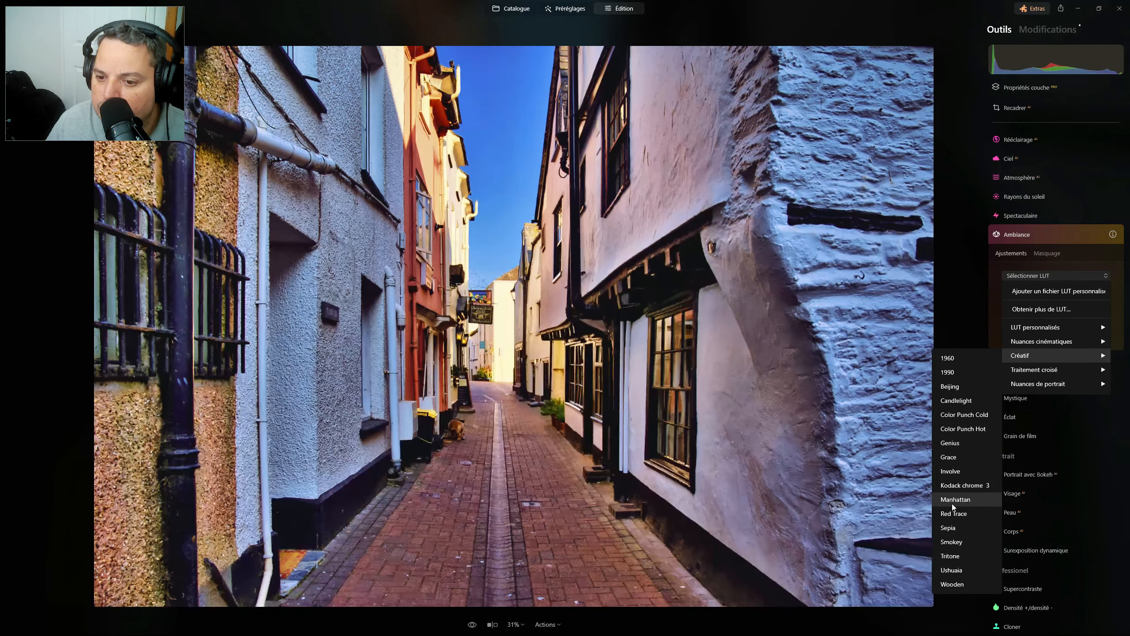
left_click(949, 557)
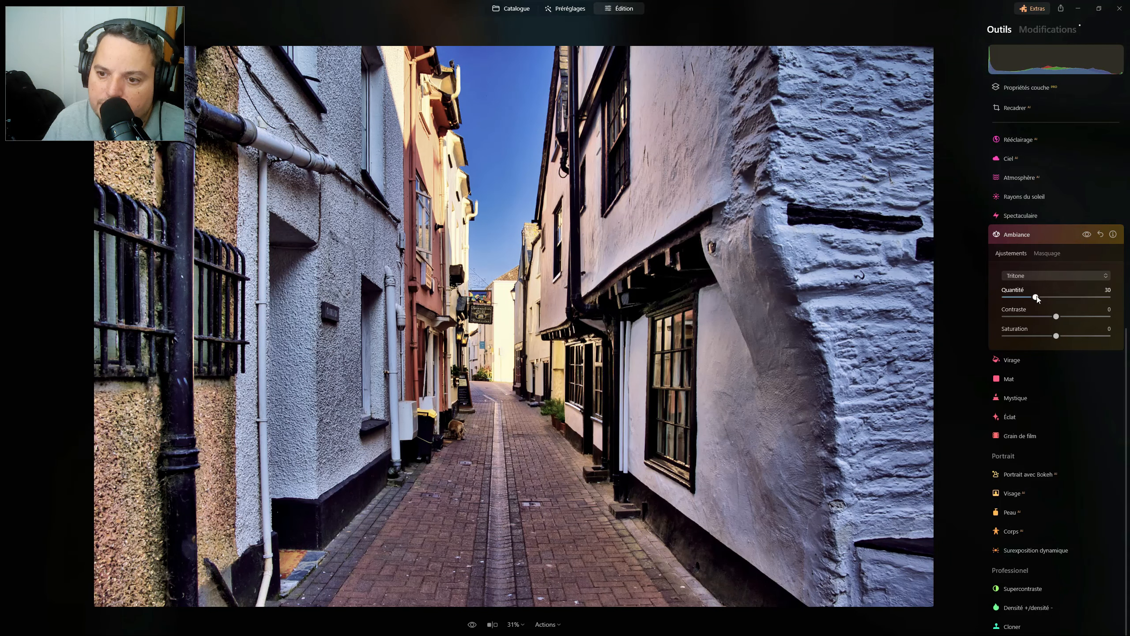
Set the Ambiance Quantité to 36, Contraste to -19 and Saturation to -40.
left_click_drag(1037, 298, 1005, 297)
left_click_drag(1095, 299, 1035, 334)
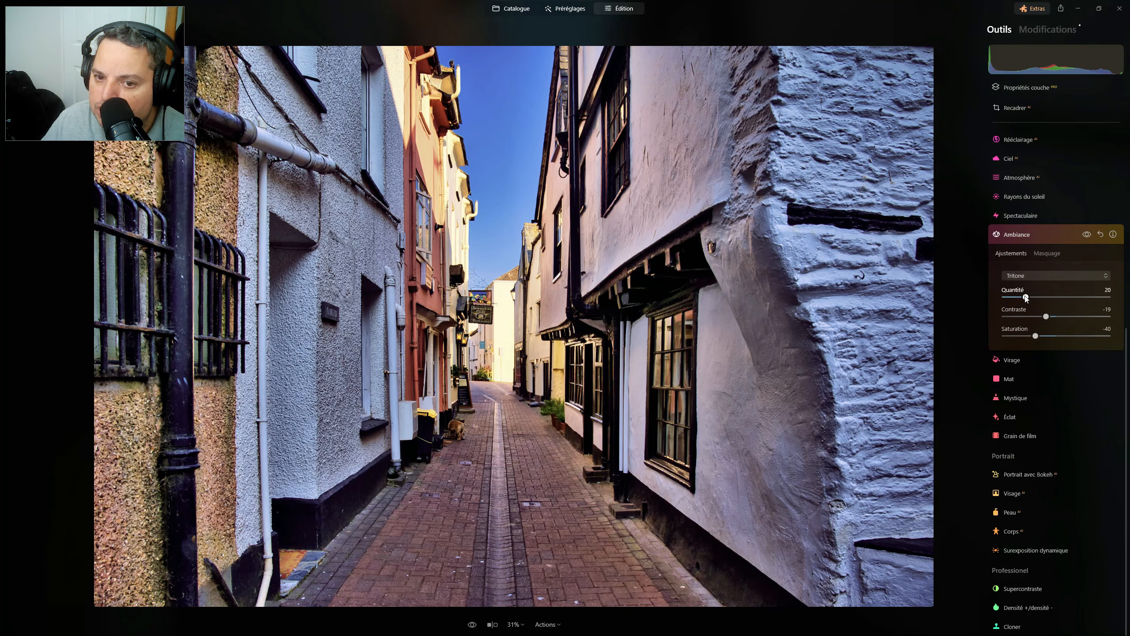
left_click_drag(1025, 296, 1047, 296)
left_click(1042, 297)
Compare the photo with and without the Ambiance effect and close the tool.
left_click(1087, 235)
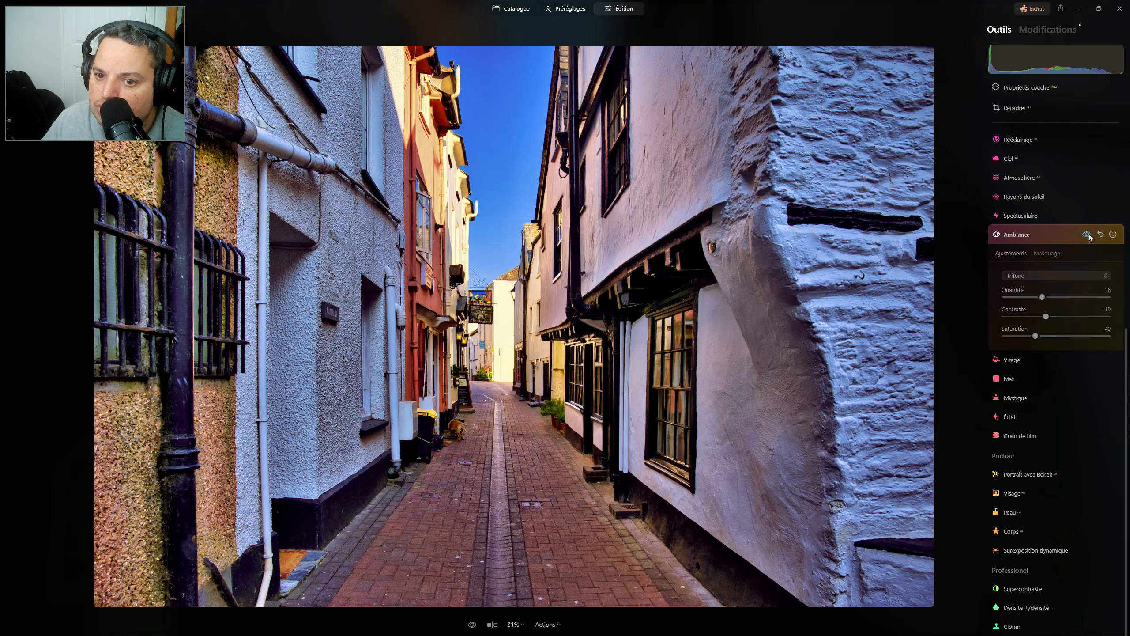
left_click(1087, 234)
left_click(1087, 234)
left_click(1087, 234)
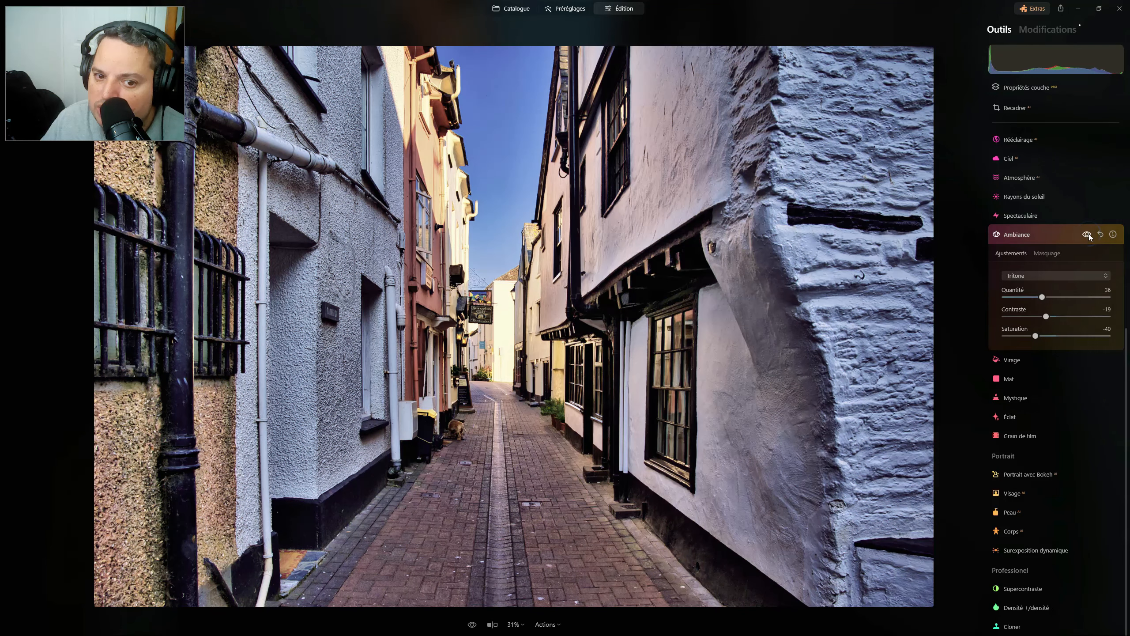
left_click(1088, 234)
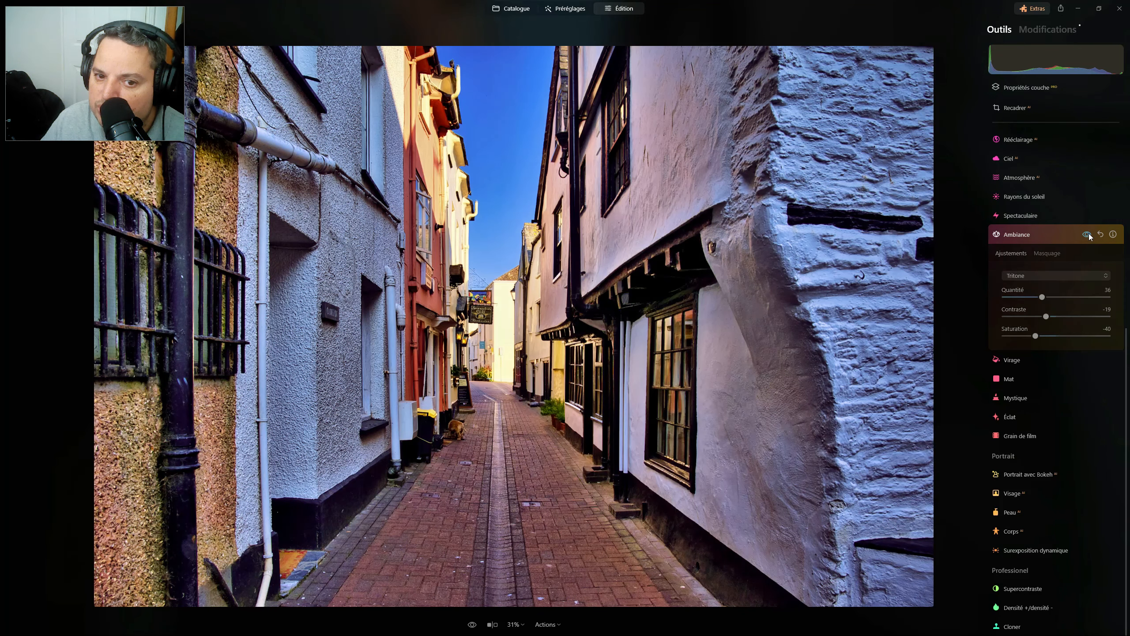
left_click(1087, 234)
left_click(1023, 237)
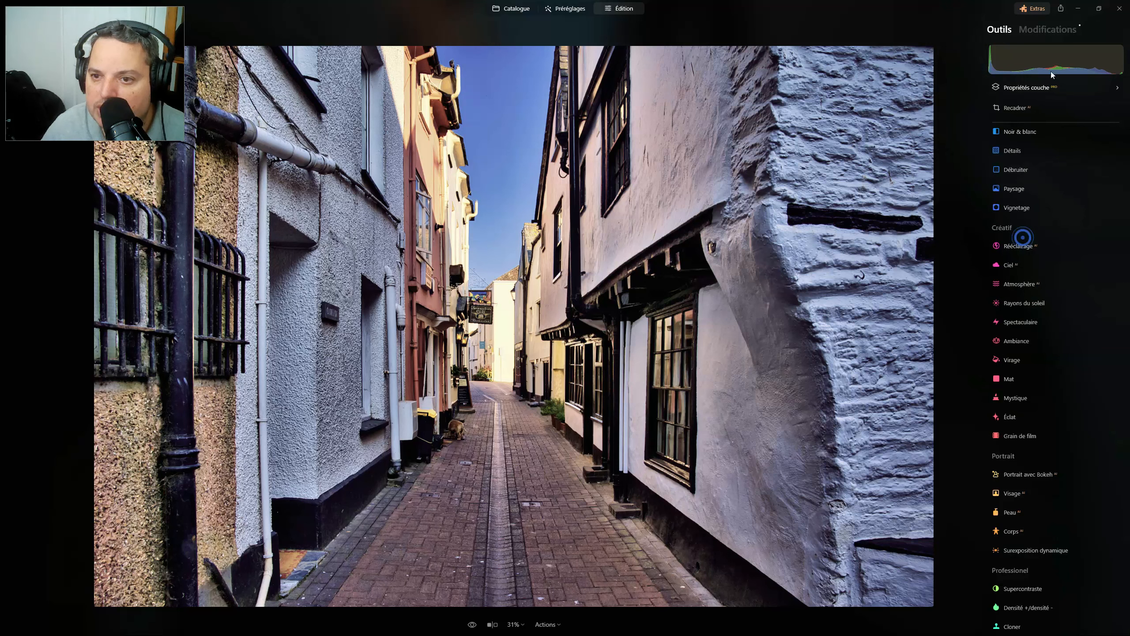
Review both Harmonie de couleurs edits, expanding the second one's colour contrast, warm/cool separation and colour balance settings.
left_click(1040, 30)
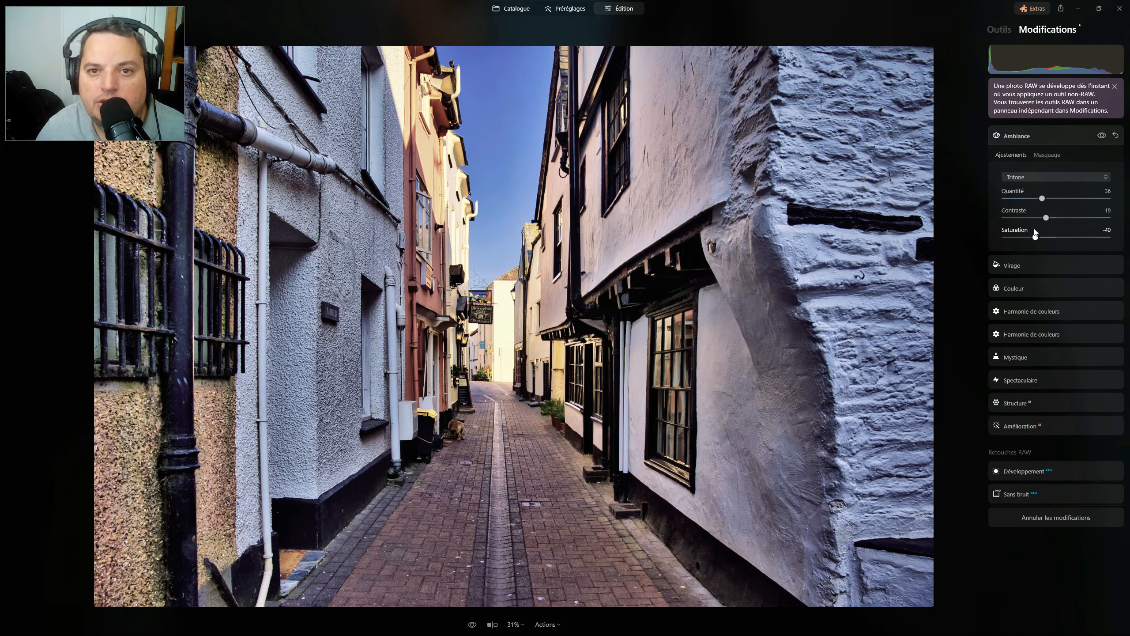
left_click(1019, 334)
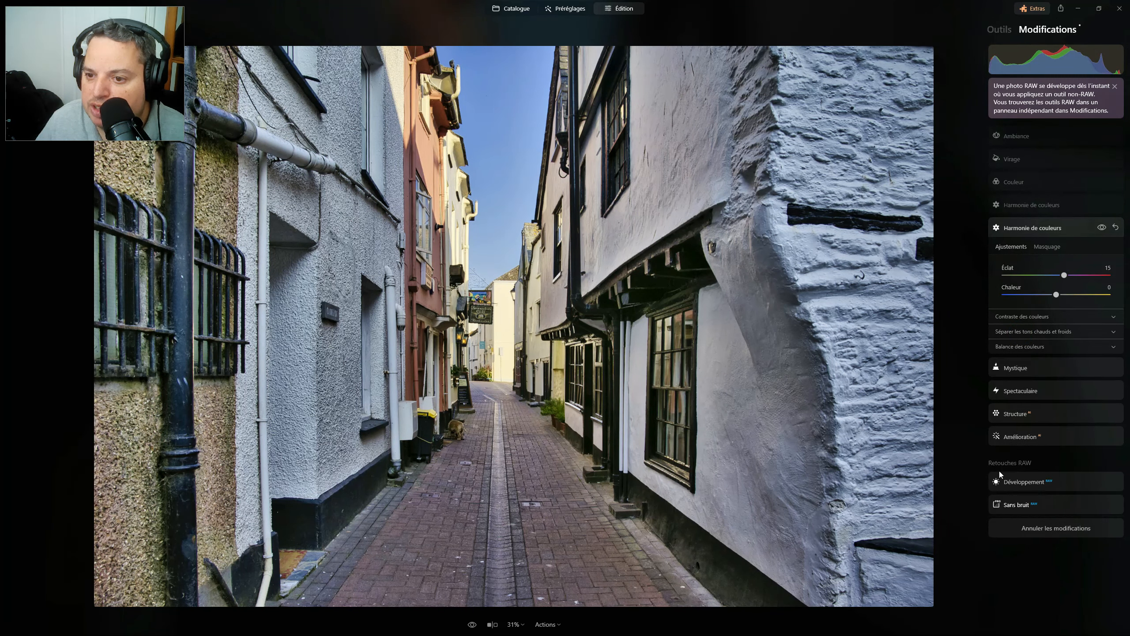
left_click(1038, 205)
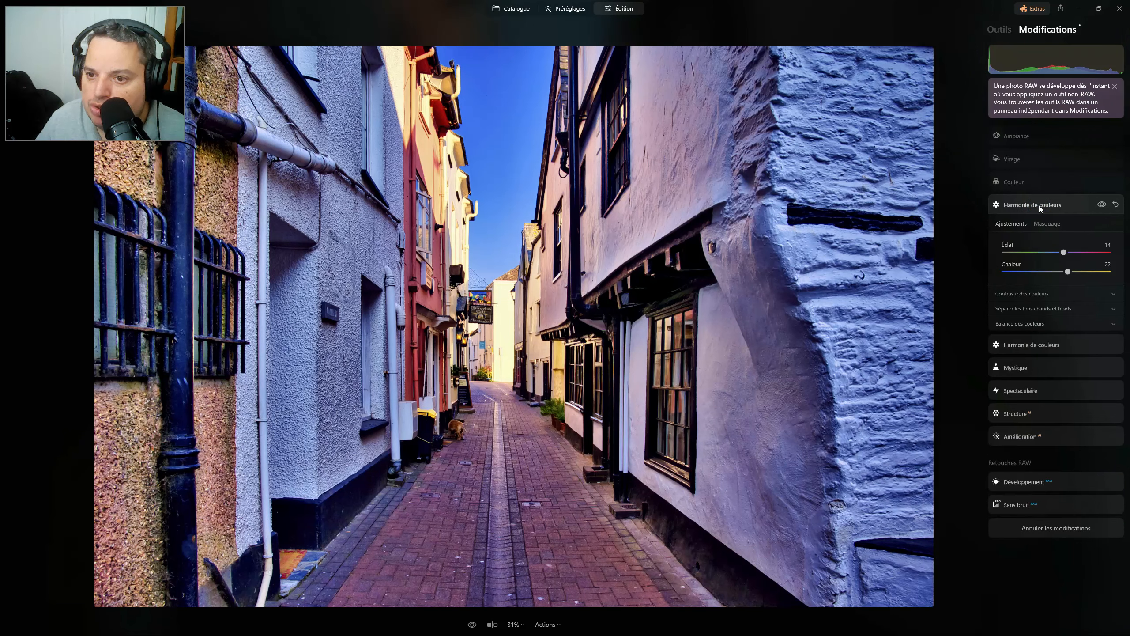
left_click(1037, 295)
left_click(1034, 355)
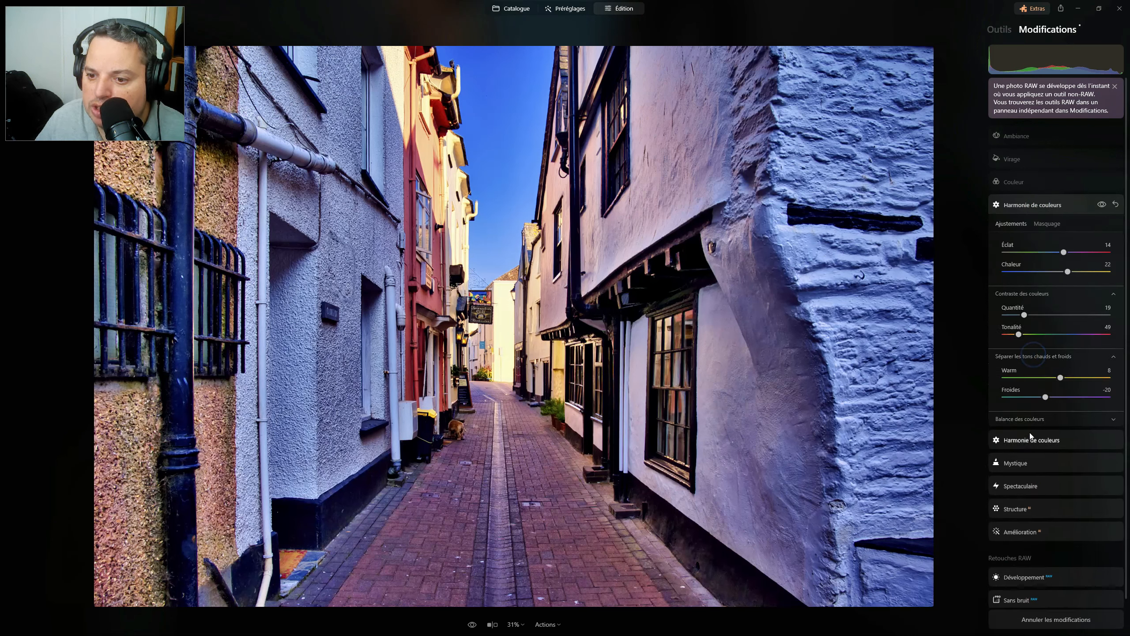
left_click(1024, 420)
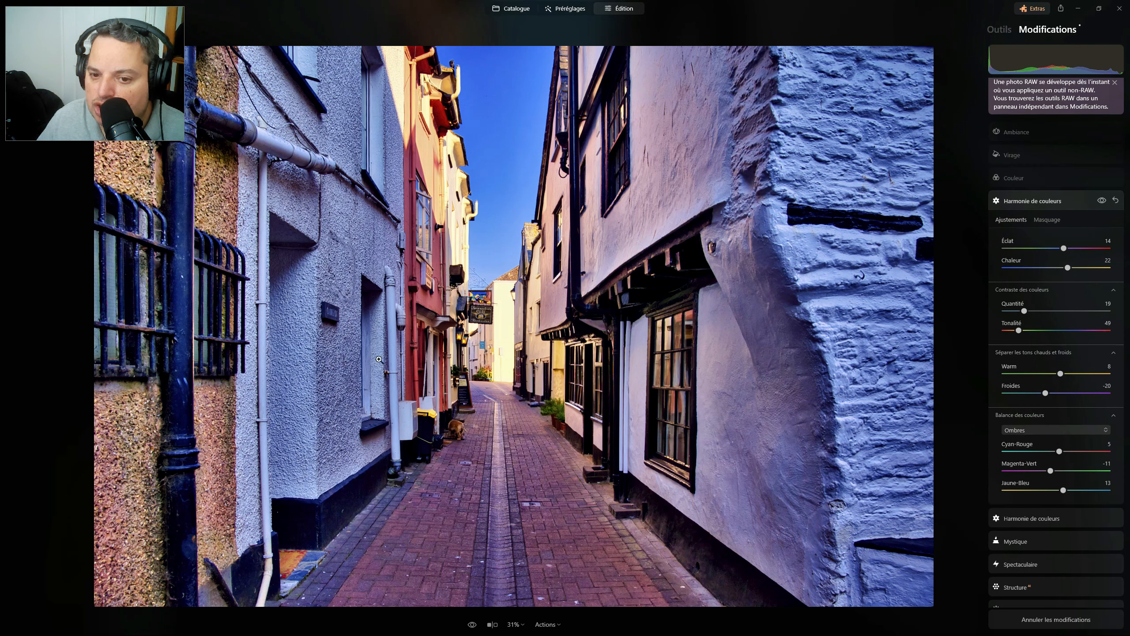
Step through the applied Couleur, Virage and Ambiance edits to examine how each stage changes the photo.
left_click(1018, 181)
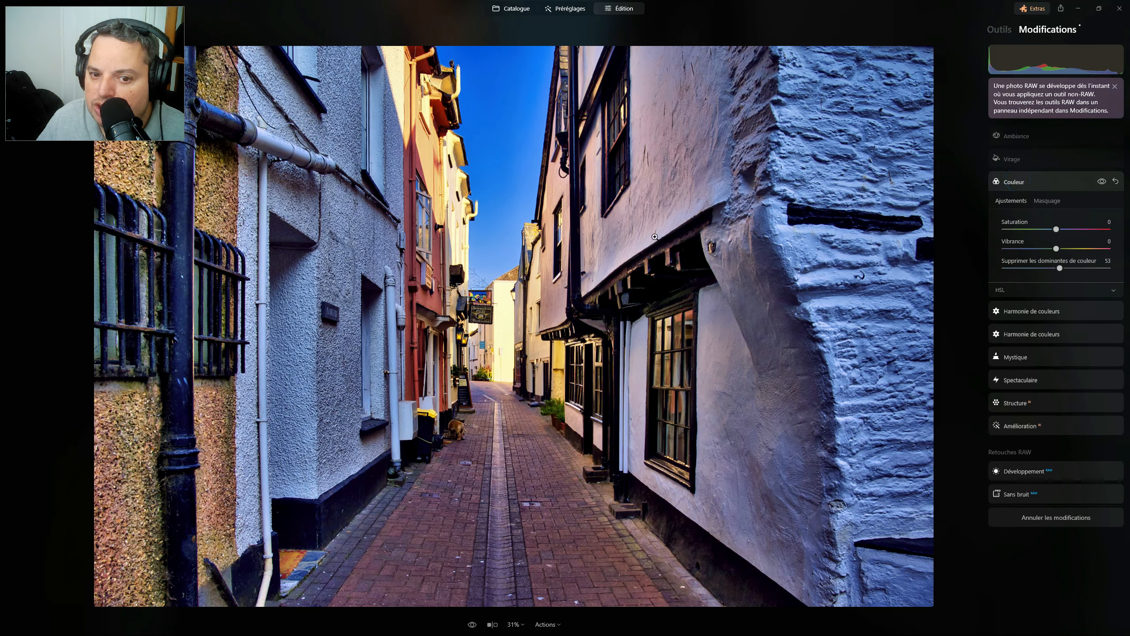
left_click(1053, 316)
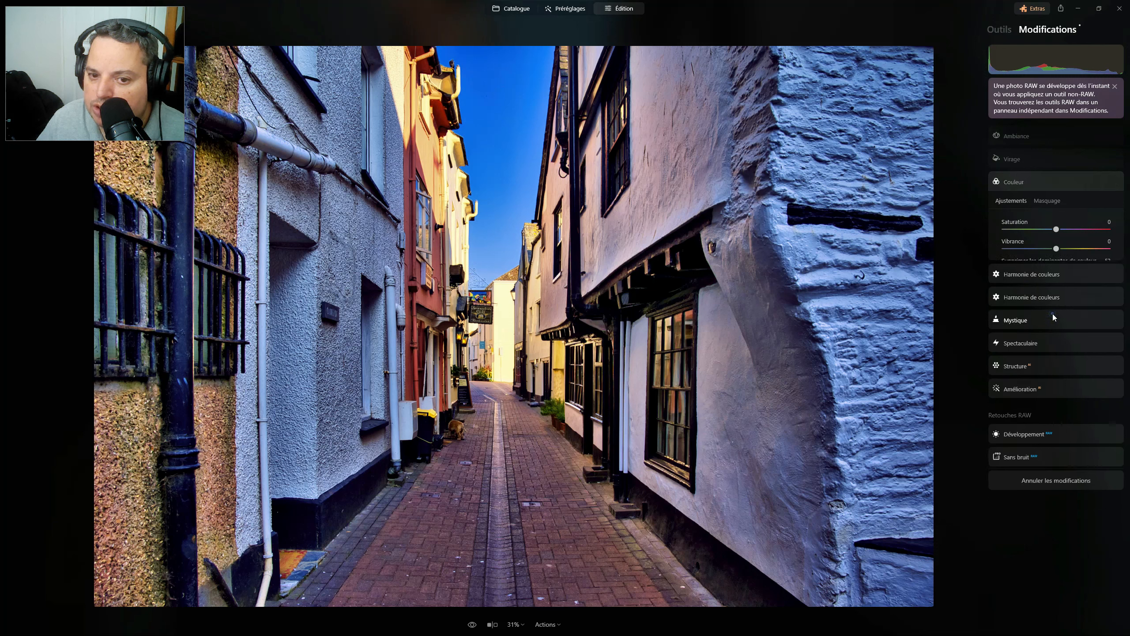
left_click(1018, 188)
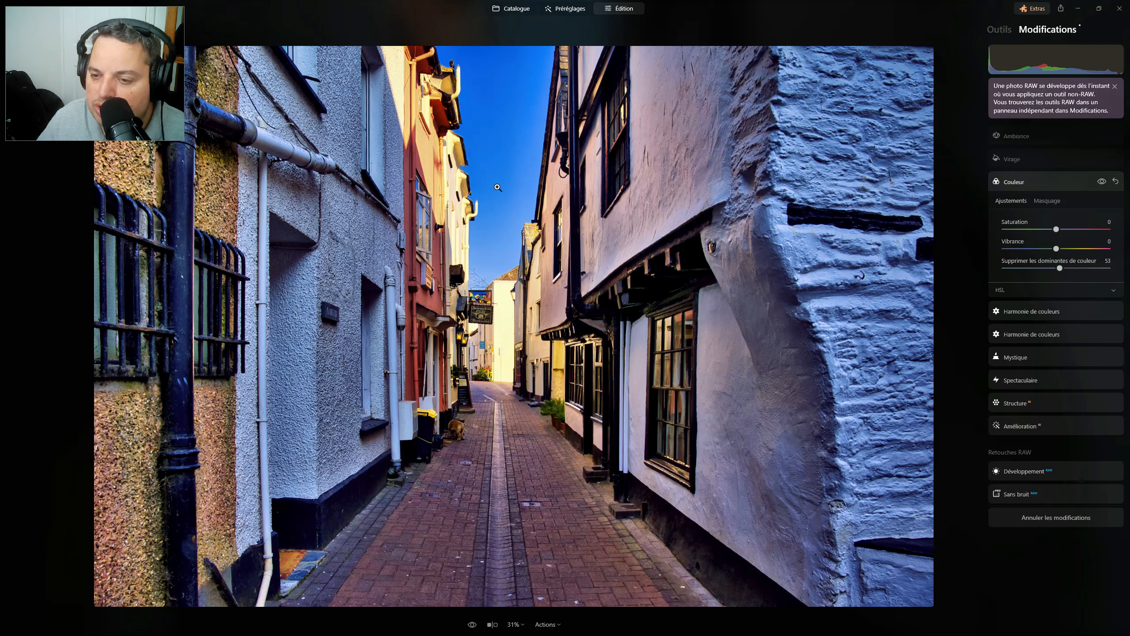
left_click(1017, 159)
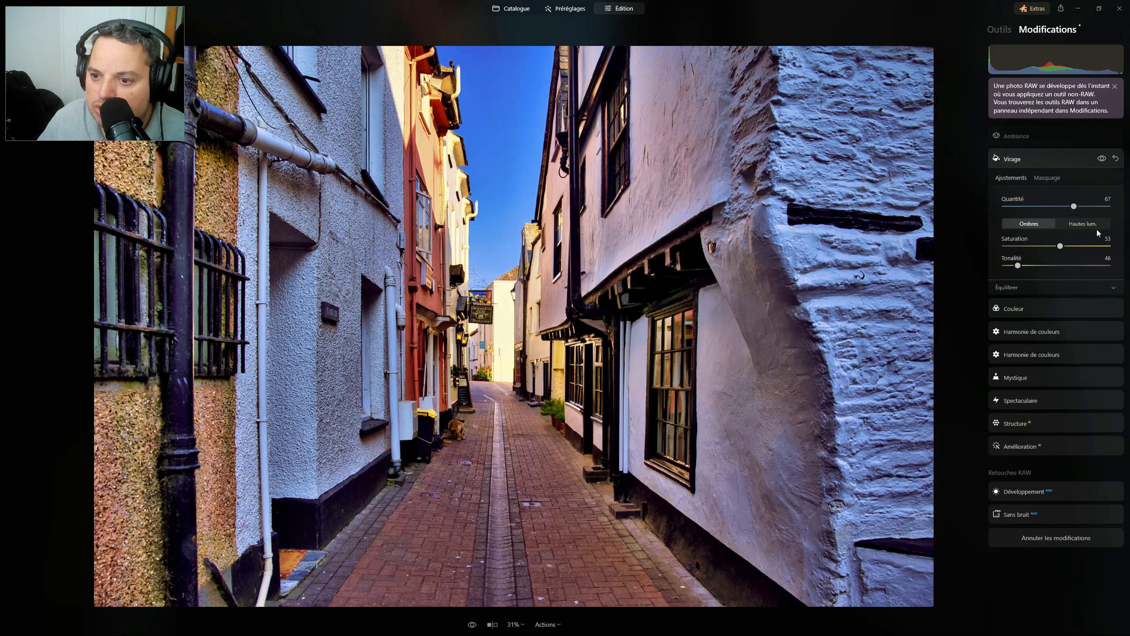
left_click(1028, 137)
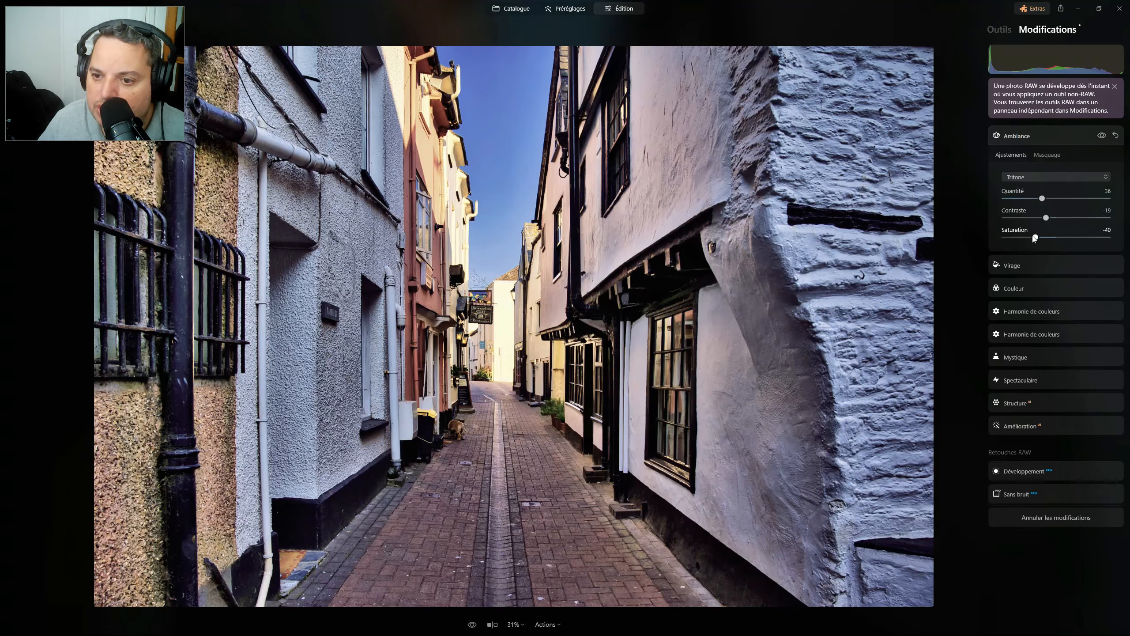
Compare the photo with and without Ambiance, and against its stage at the first Harmonie de couleurs edit.
left_click(1101, 137)
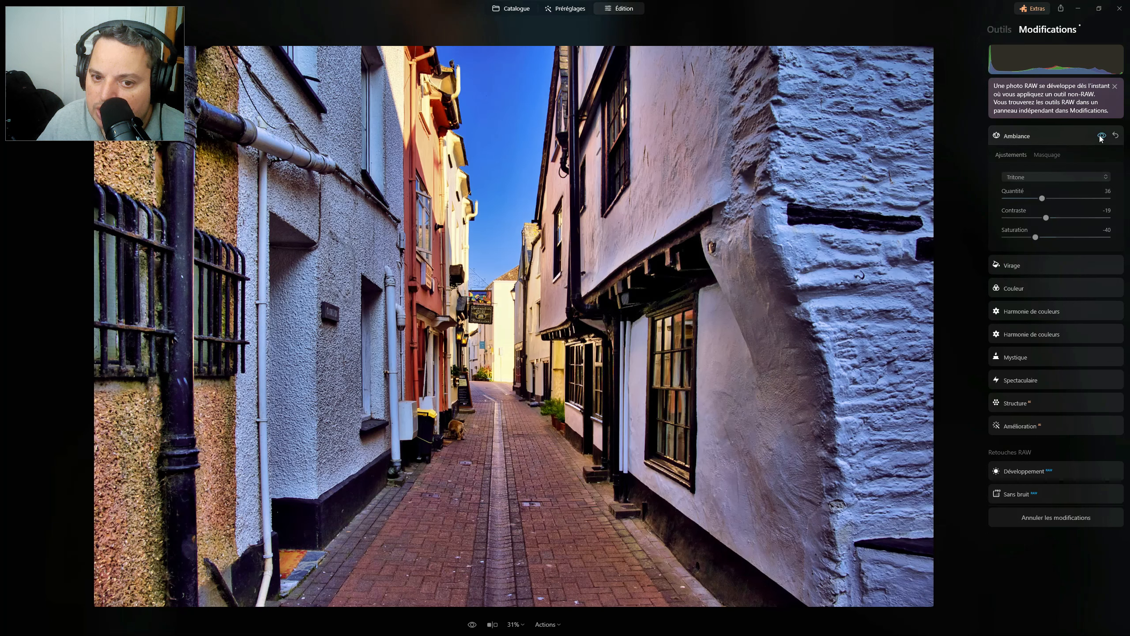
left_click(1100, 137)
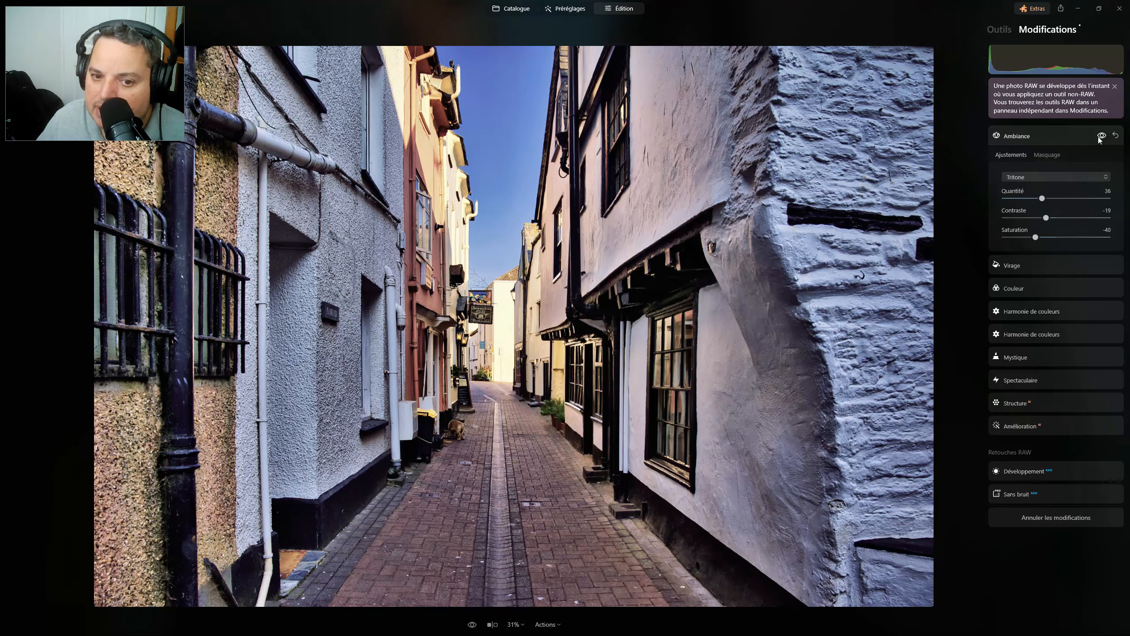
left_click(1023, 333)
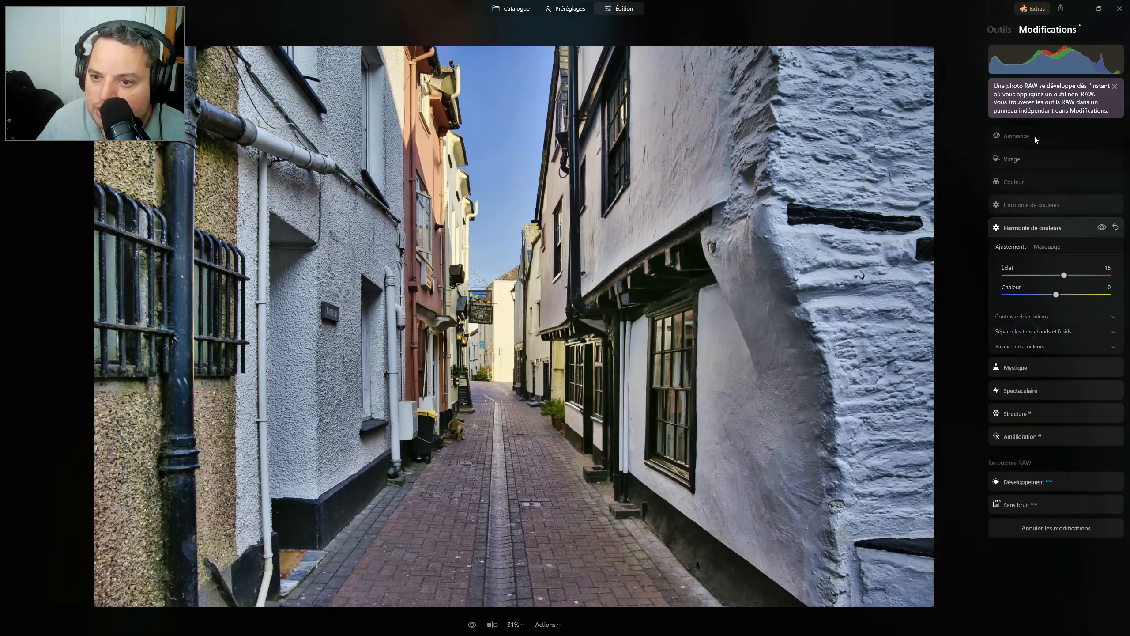
left_click(1022, 135)
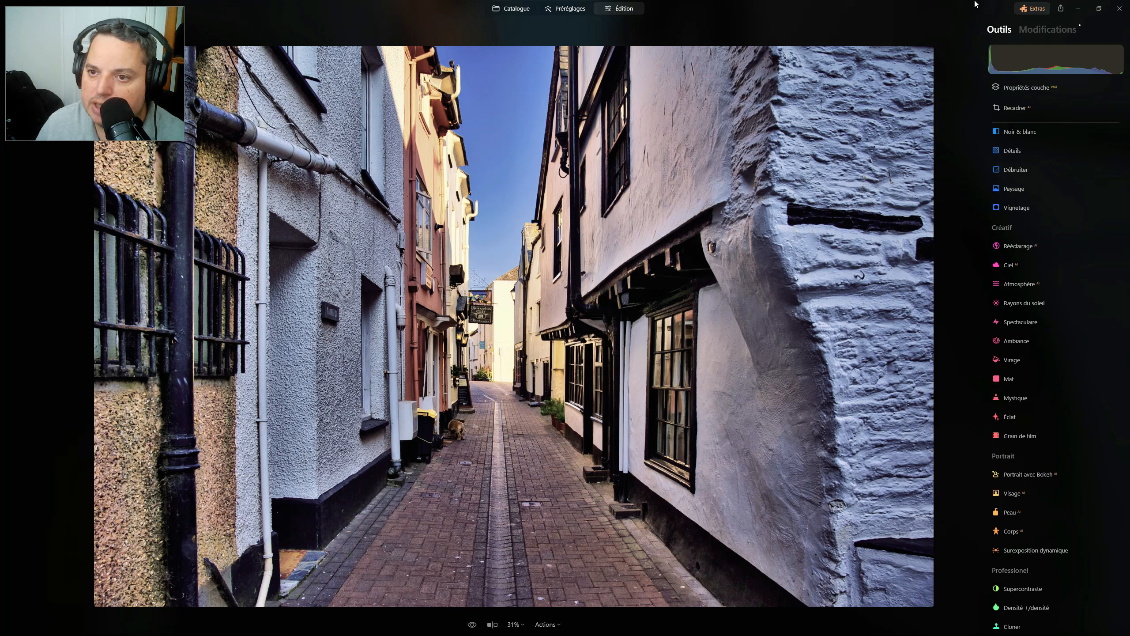
Compare the Virage and Ambiance stages once more in the applied edits and return to the tool list.
left_click(1058, 31)
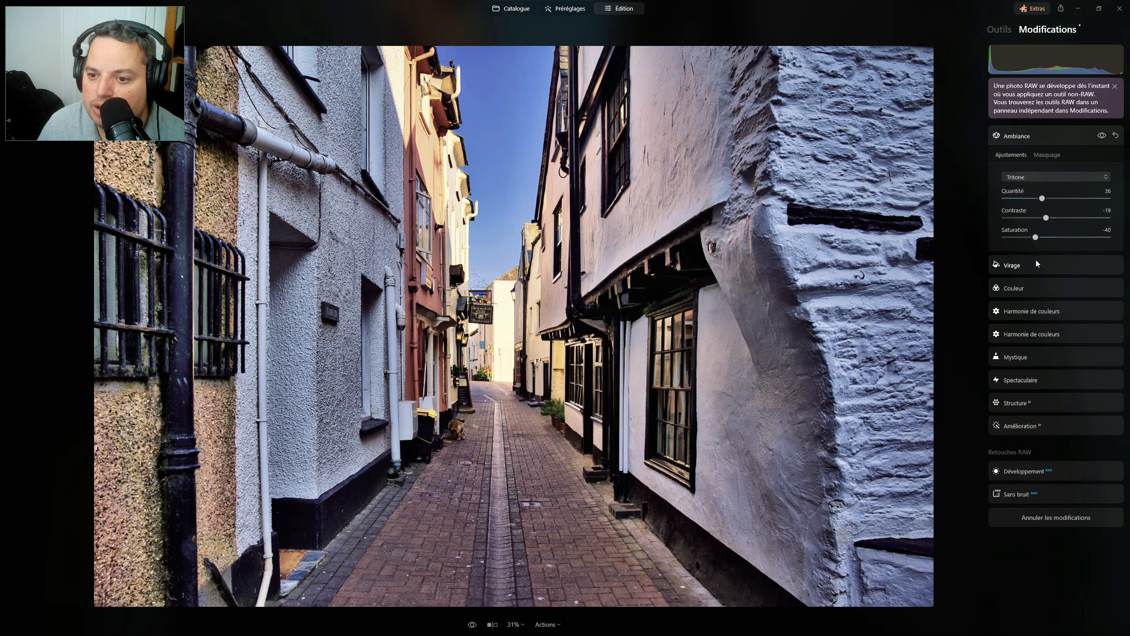
left_click(1020, 265)
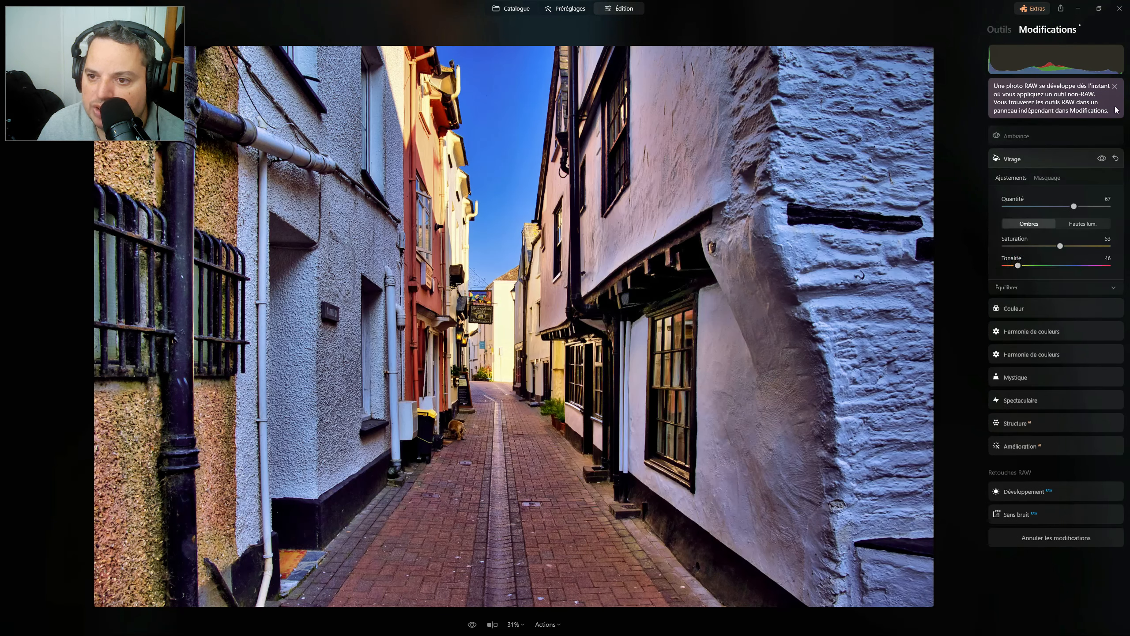
left_click(1101, 135)
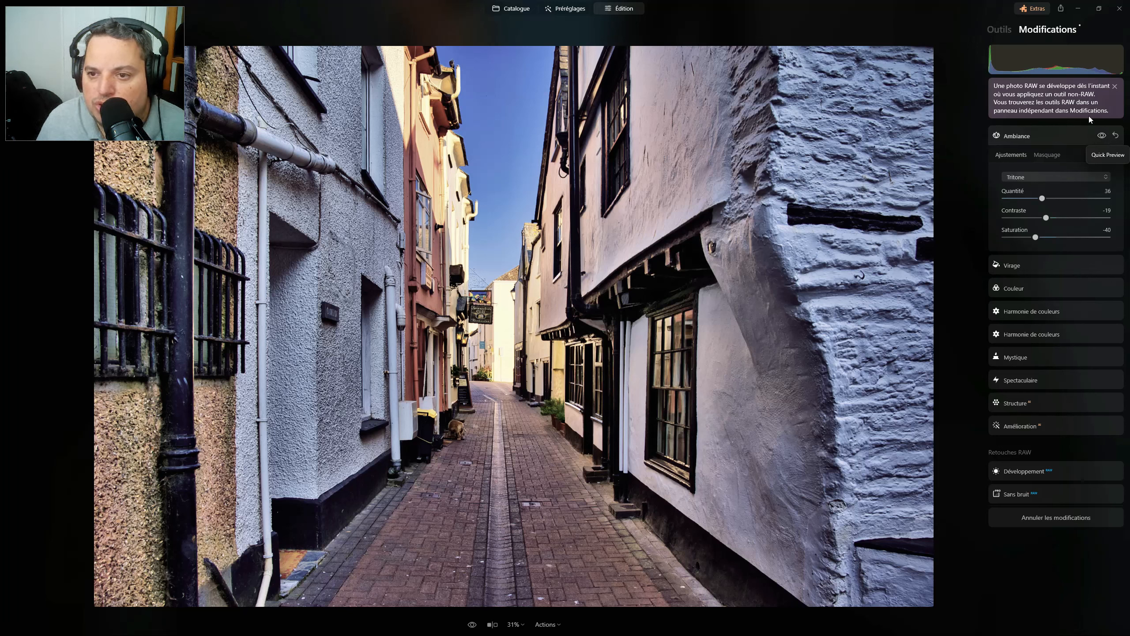
left_click(997, 32)
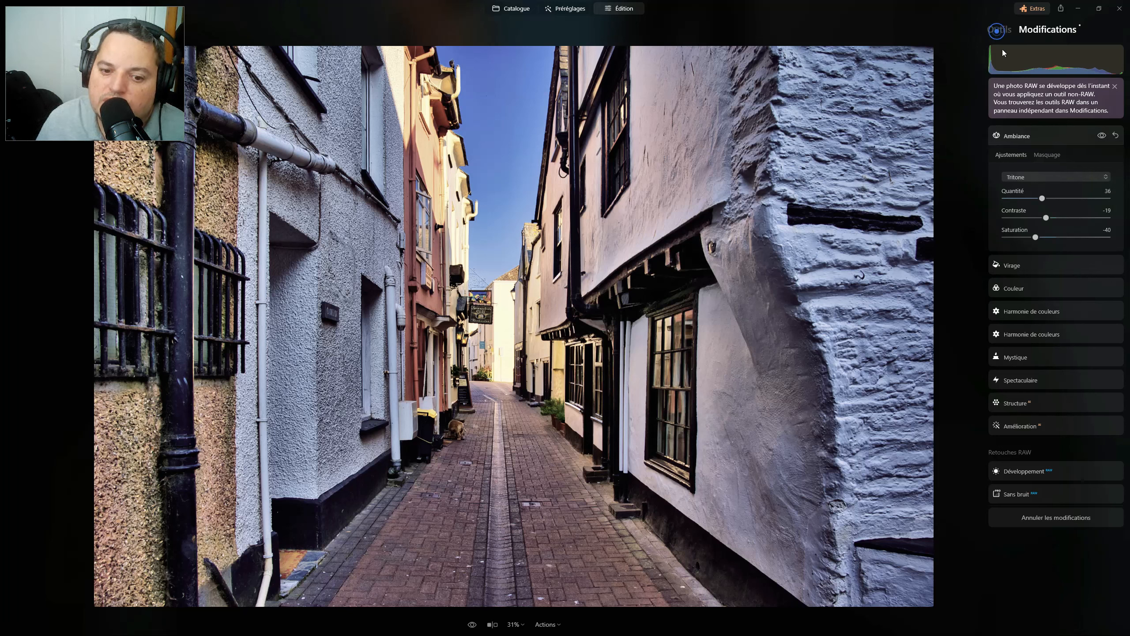